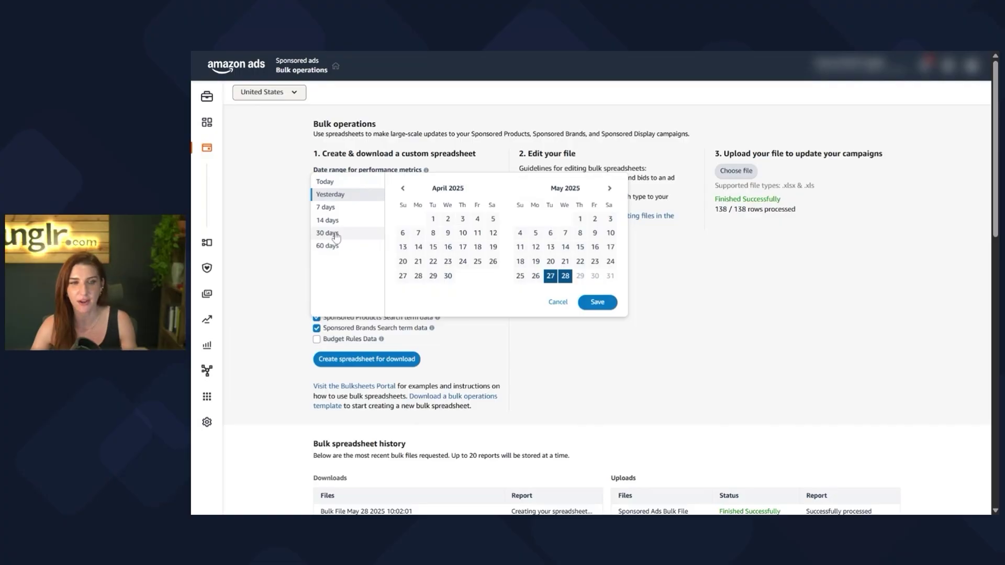
Set a 30-day date range, include zero-impression items and brand assets data, and exclude Sponsored Brands data, Sponsored Products guidance and both search term data sets
left_click(336, 236)
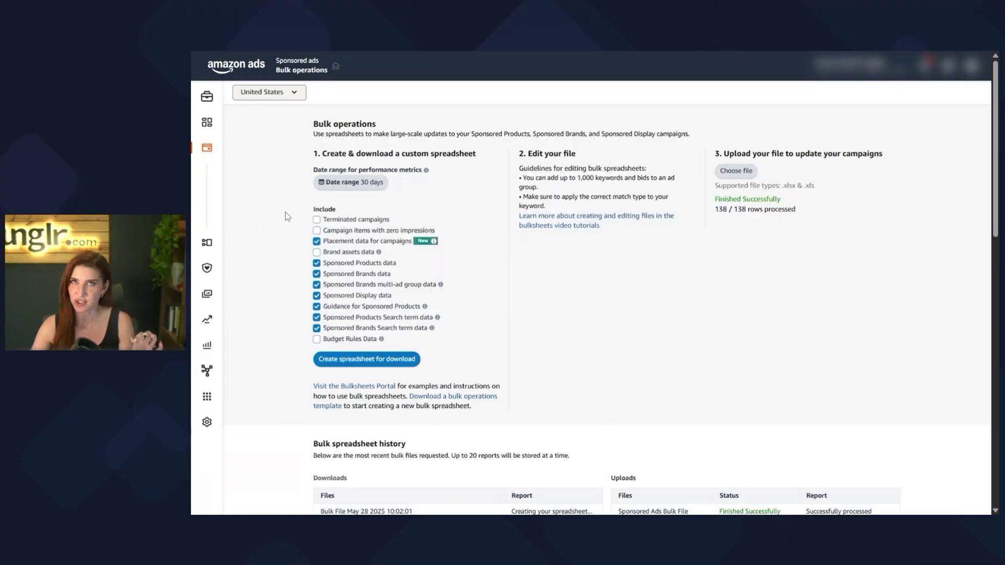
left_click(317, 231)
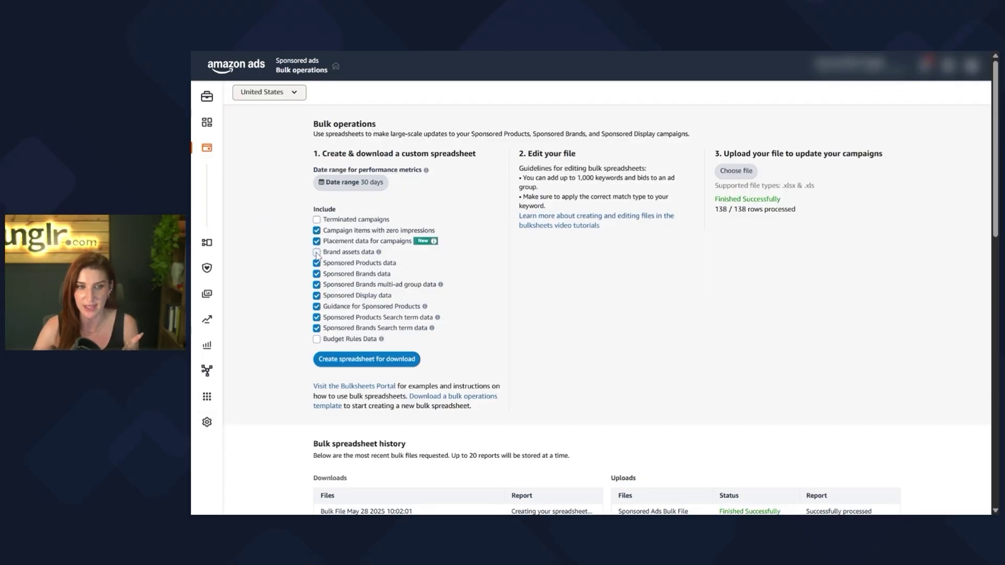
left_click(317, 253)
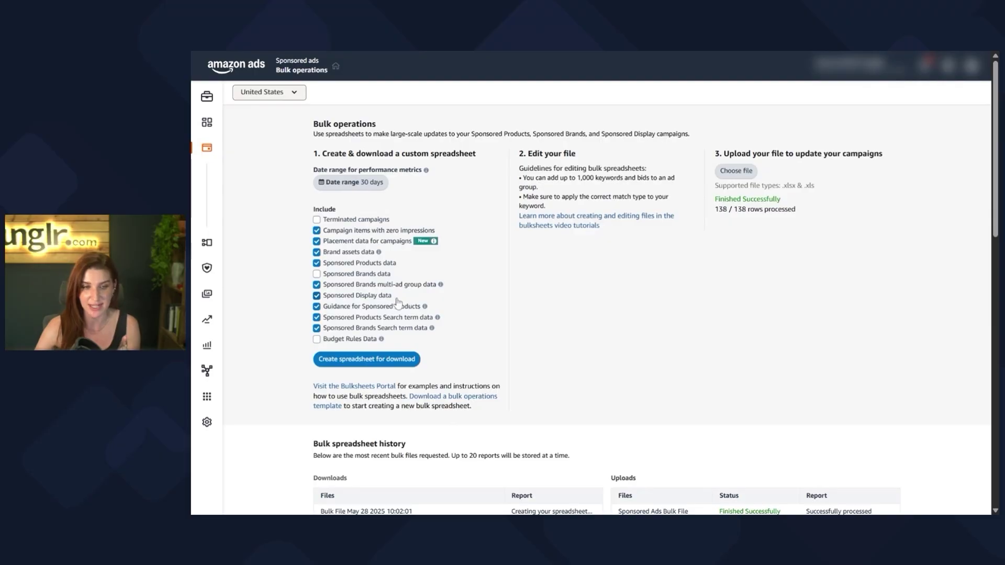
left_click(317, 306)
left_click(317, 317)
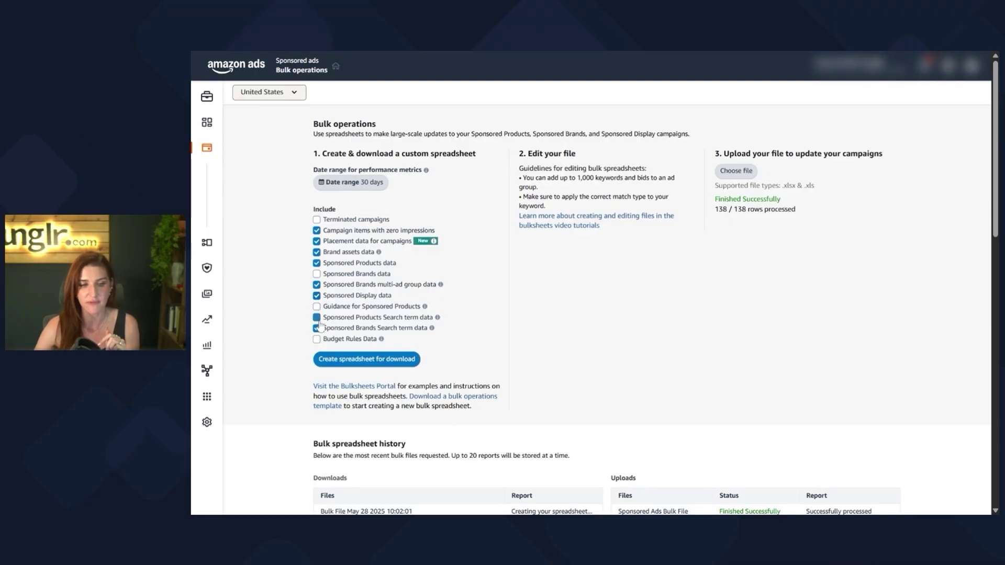
left_click(317, 328)
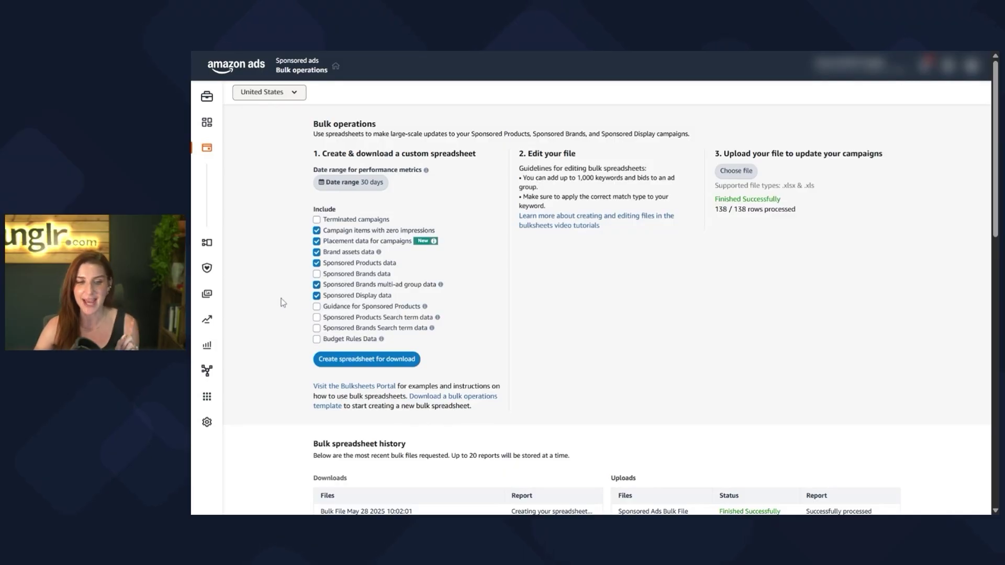
Request the custom bulk spreadsheet for download and check the bulk spreadsheet history for it
left_click(380, 362)
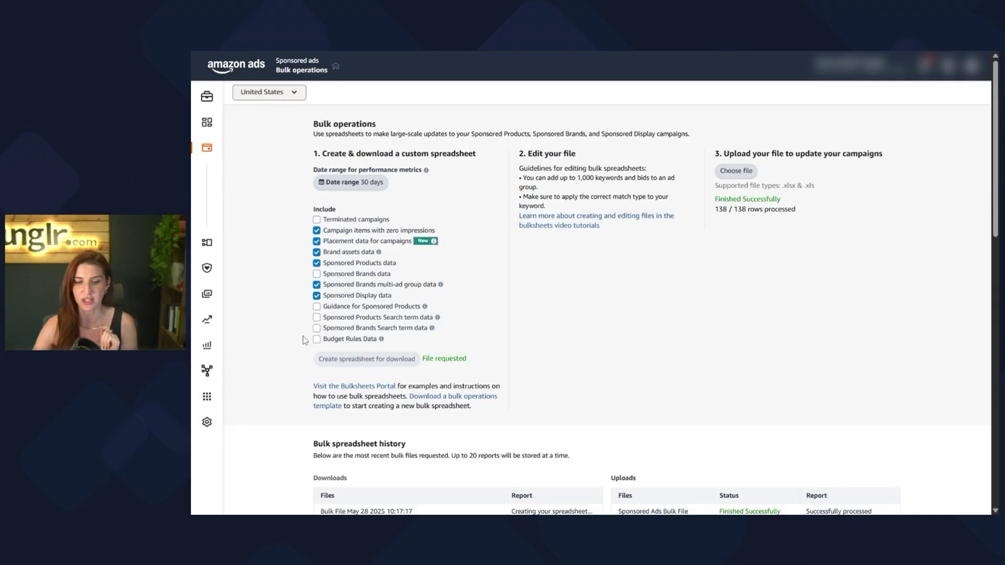
scroll(307, 331, "down", 3)
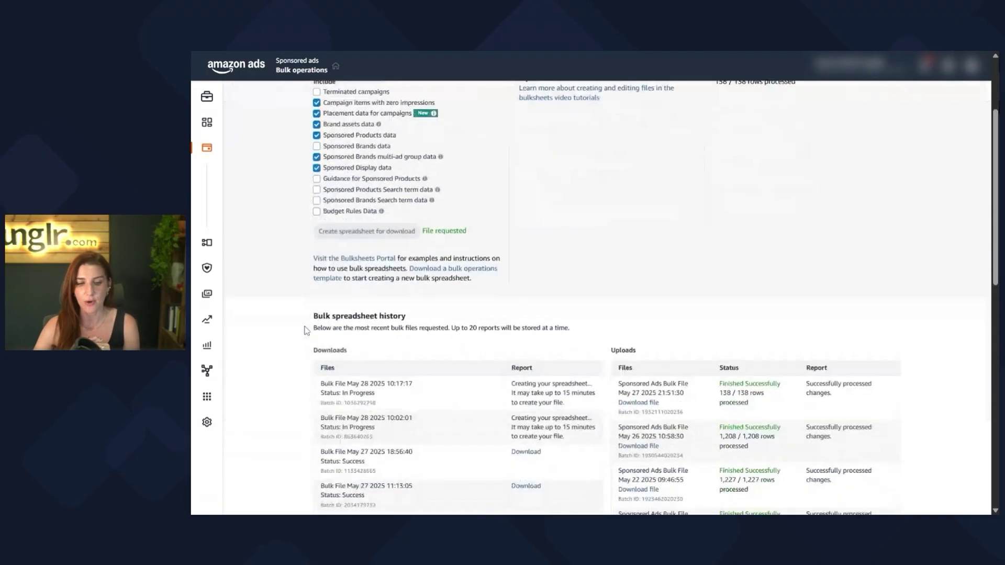
scroll(306, 331, "down", 3)
left_click_drag(548, 300, 510, 267)
left_click(504, 276)
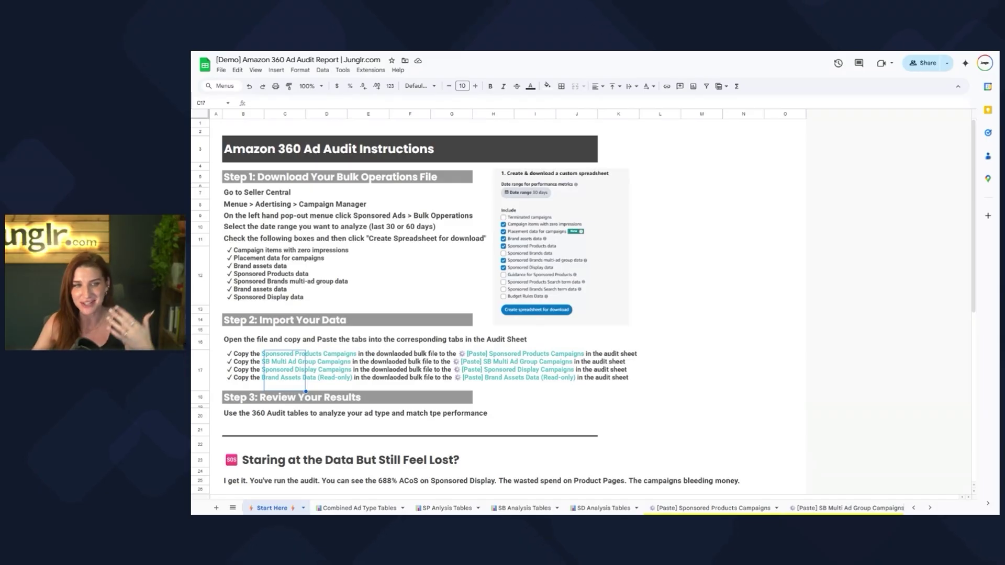
Review the audit sheet's download and import instructions and look through the [Paste] sheets they refer to
left_click_drag(279, 195, 268, 302)
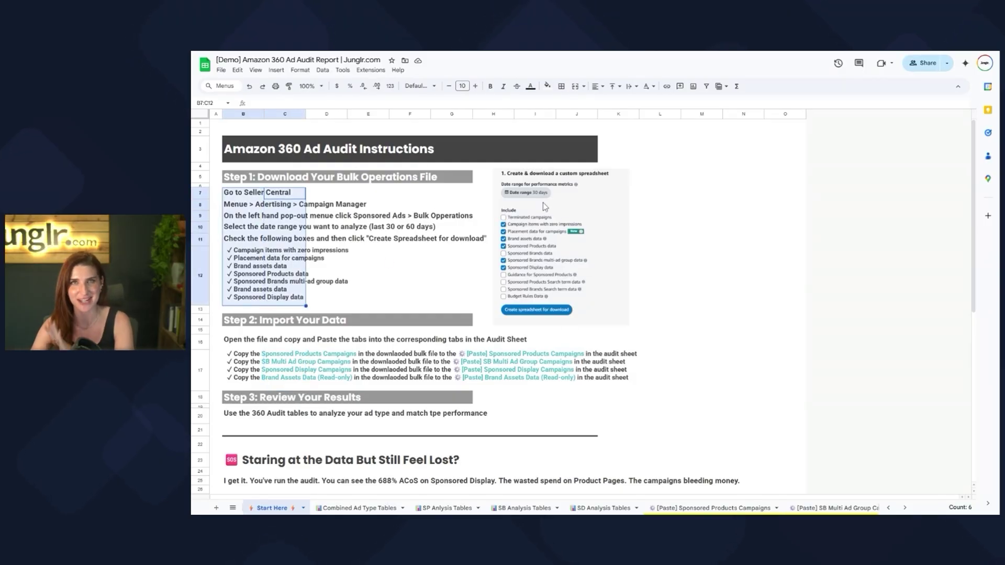
left_click(244, 360)
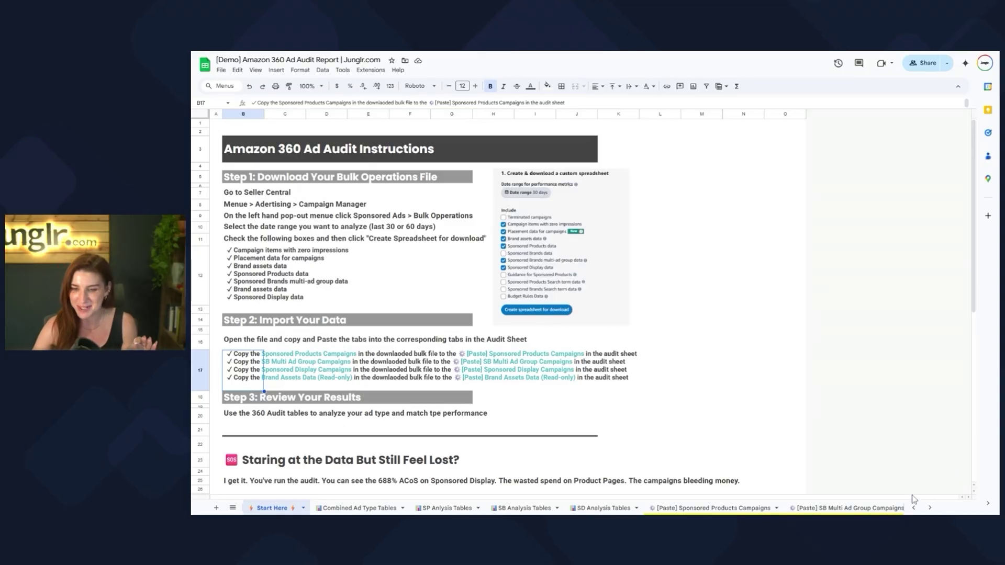
left_click(932, 509)
left_click(932, 509)
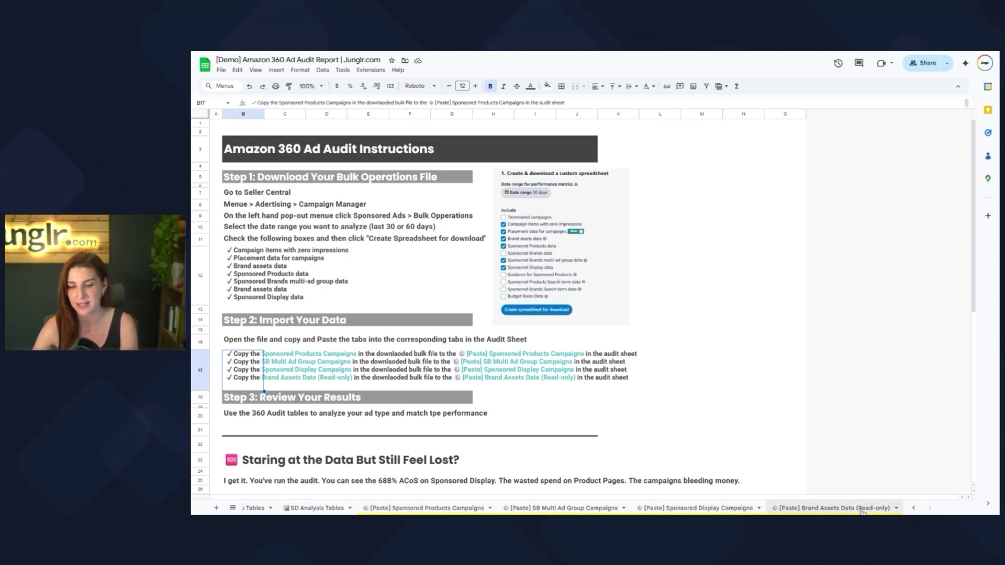
left_click(913, 509)
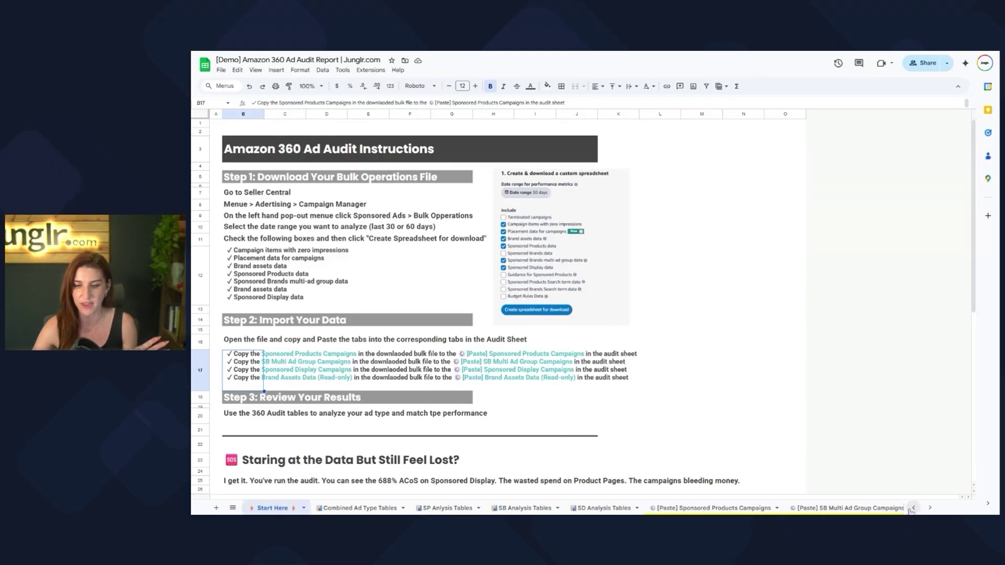
Open the [Paste] Sponsored Products Campaigns sheet and select cell A1 as the destination
left_click(703, 512)
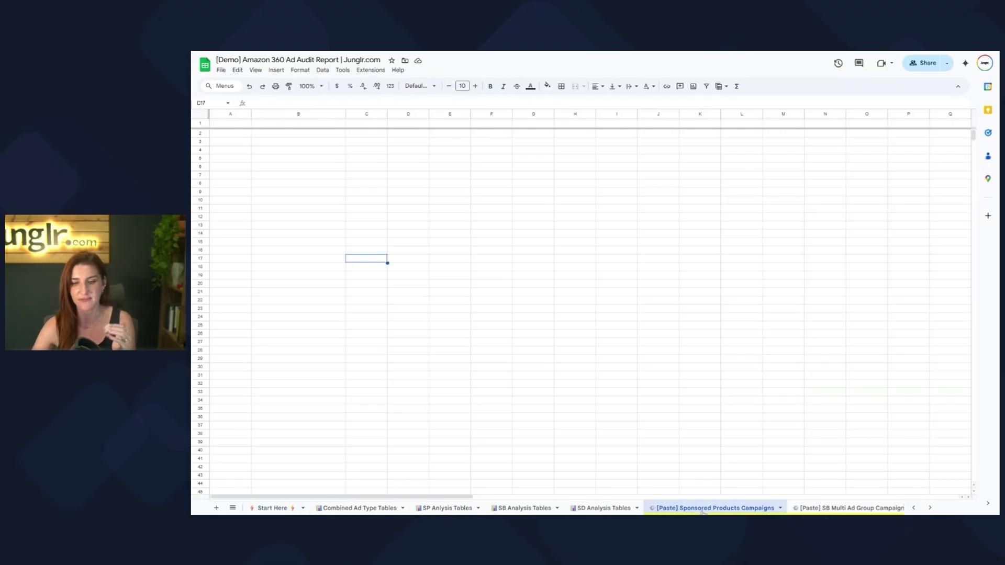
left_click(229, 126)
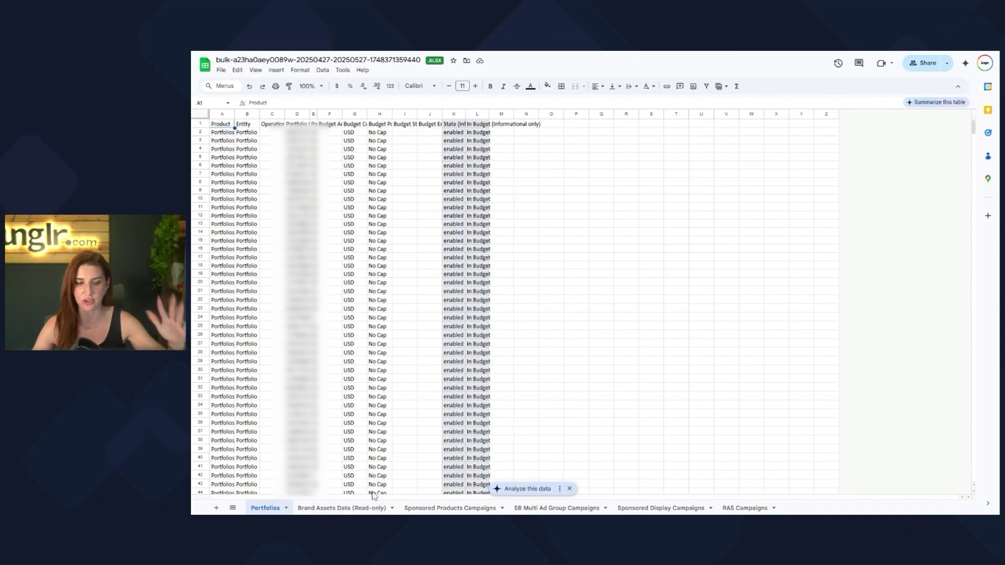
Select all data on the Sponsored Products Campaigns sheet of the downloaded bulk file
left_click(430, 509)
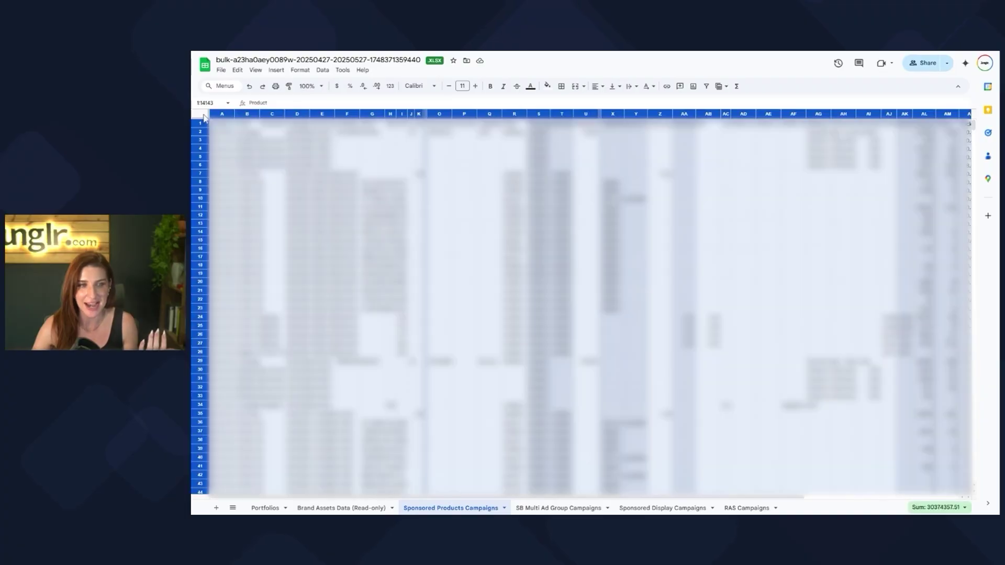
left_click(202, 115)
right_click(244, 125)
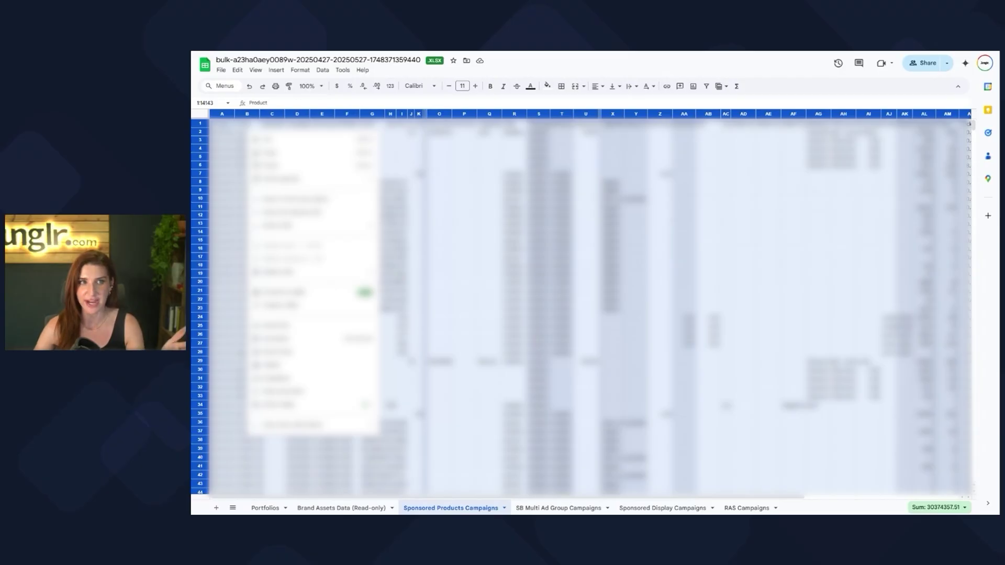
key("Escape")
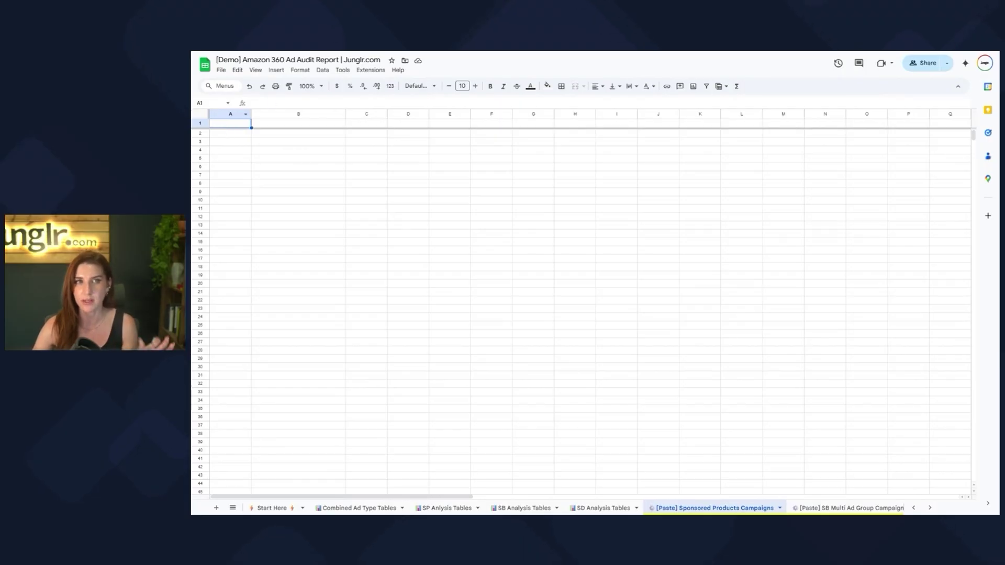
Switch to the bulk file and download its Sponsored Products Campaigns sheet as comma-separated values (.csv)
left_click(734, 51)
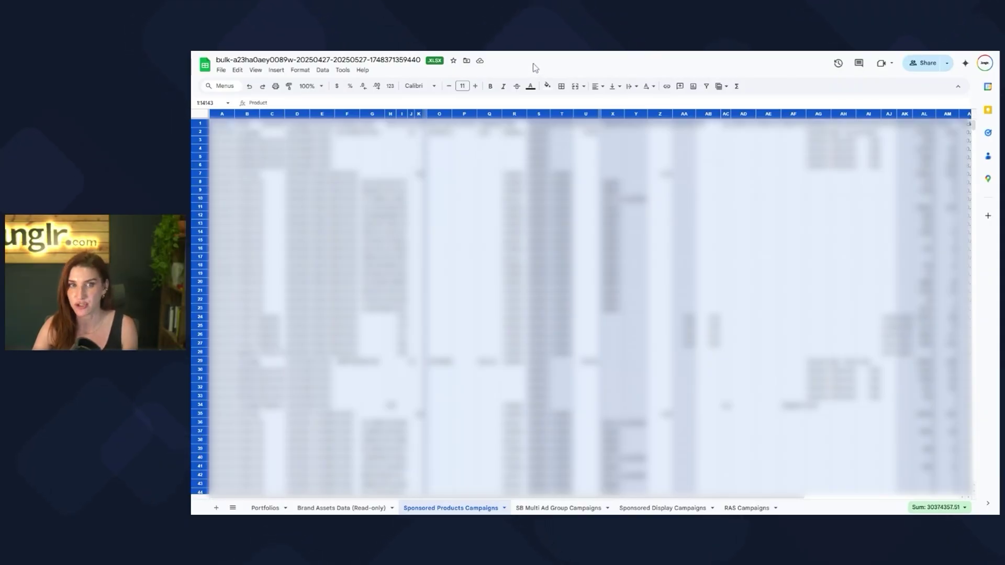
left_click(221, 70)
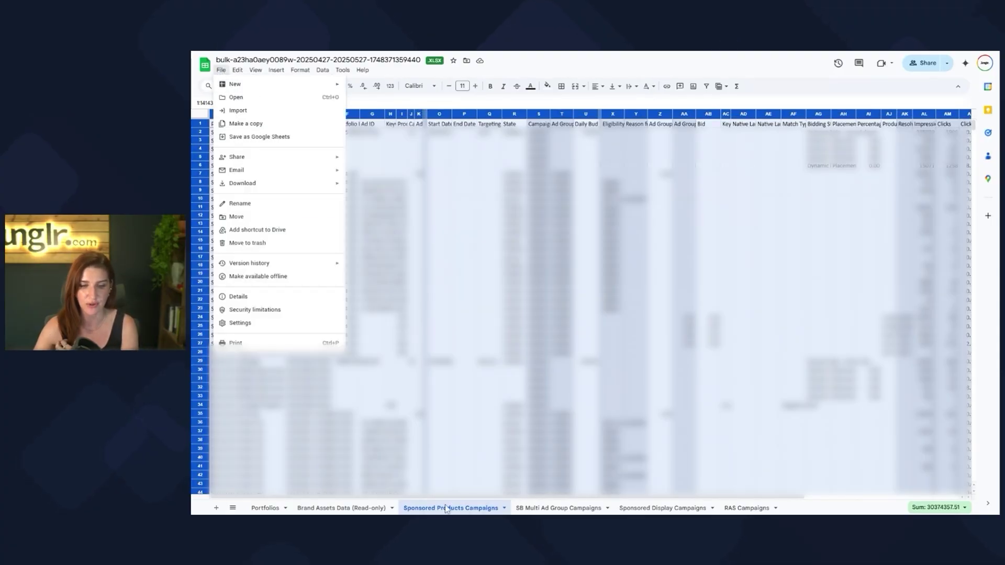
mouse_move(243, 185)
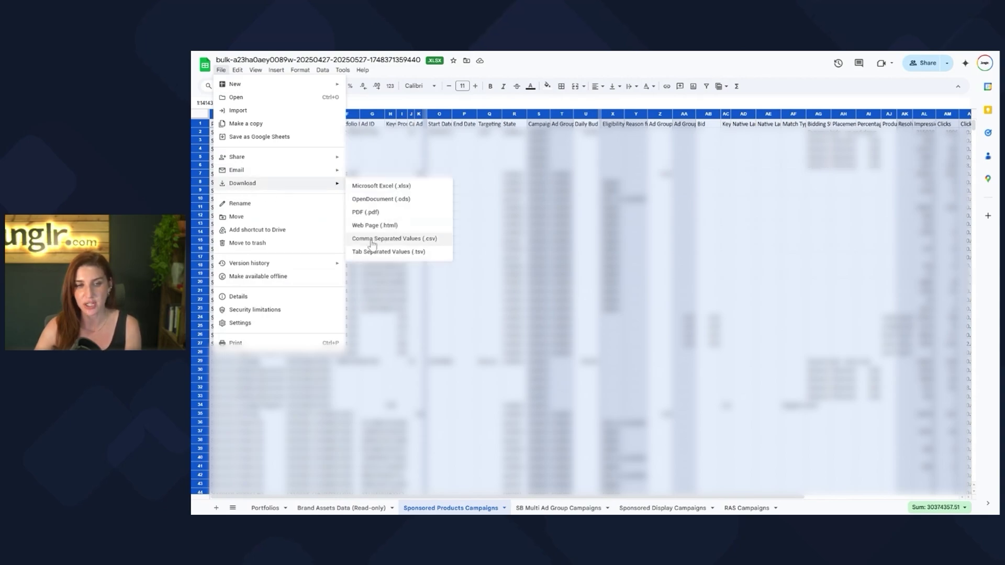
left_click(383, 239)
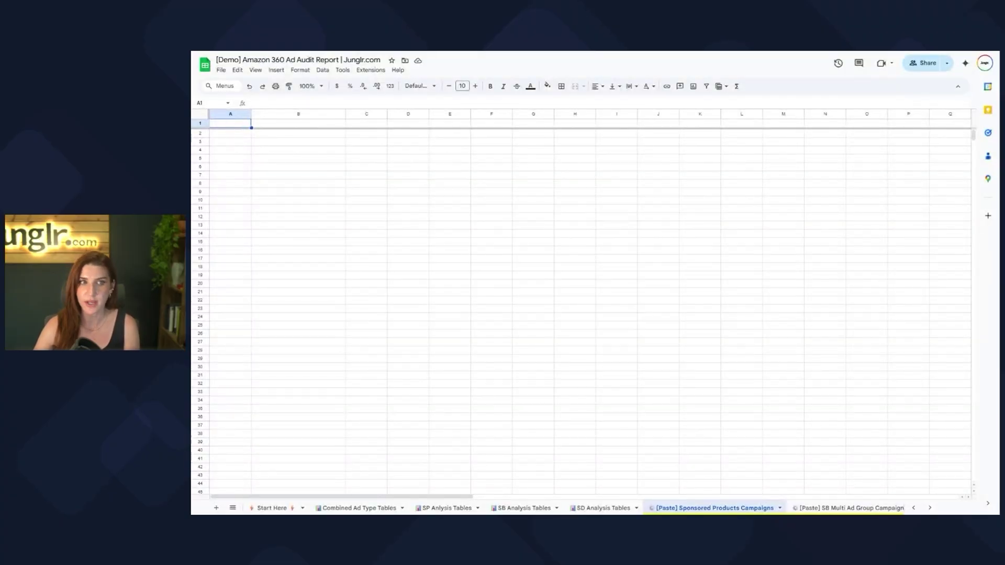
Upload the downloaded Sponsored Products Campaigns CSV for import into the audit spreadsheet and check its file name
left_click(221, 71)
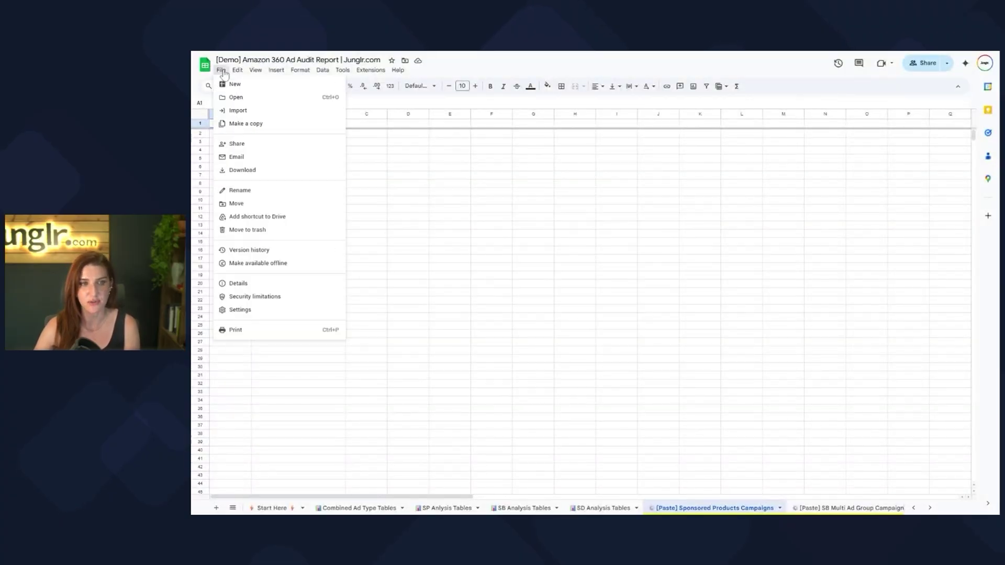
left_click(244, 112)
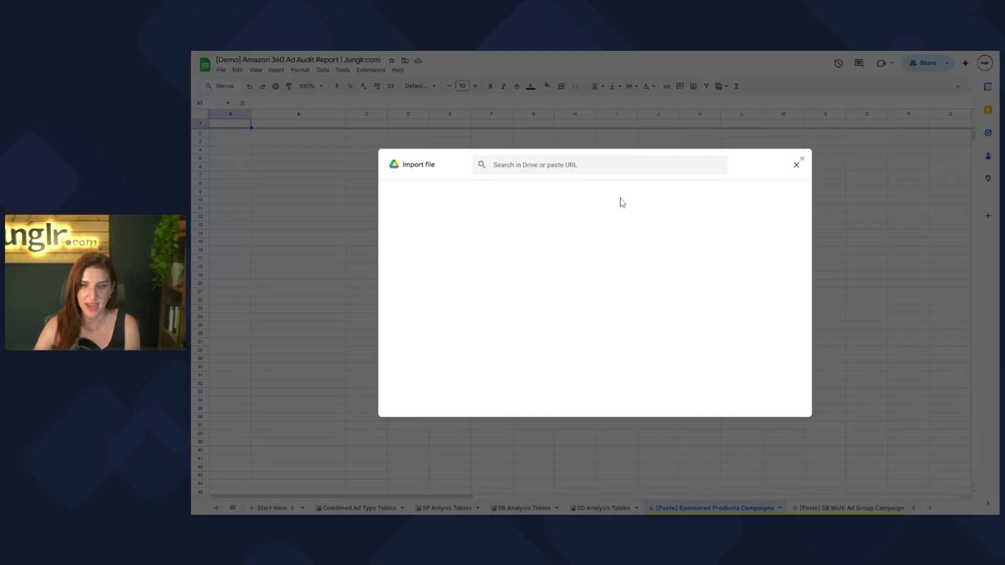
left_click(524, 193)
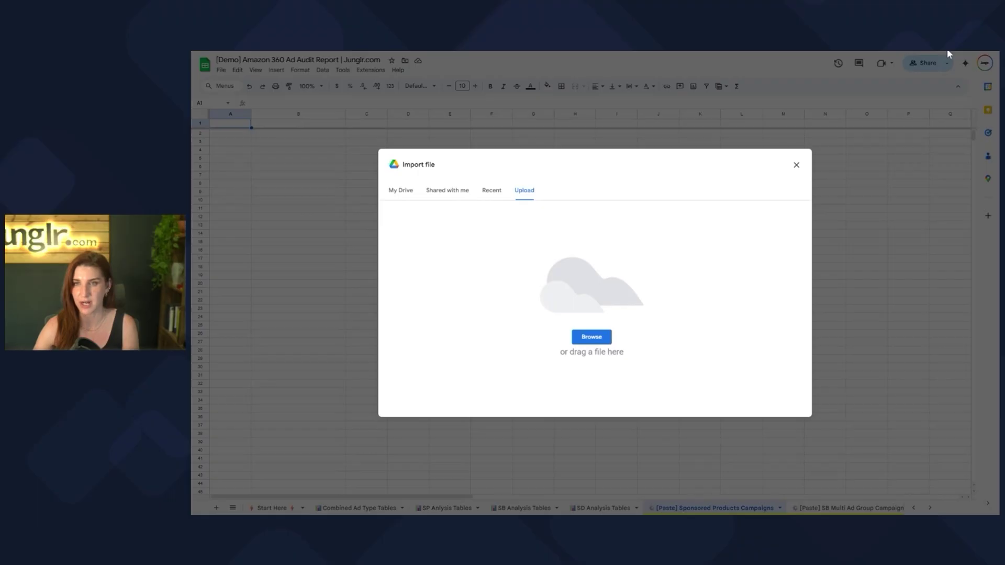
left_click_drag(949, 54, 591, 304)
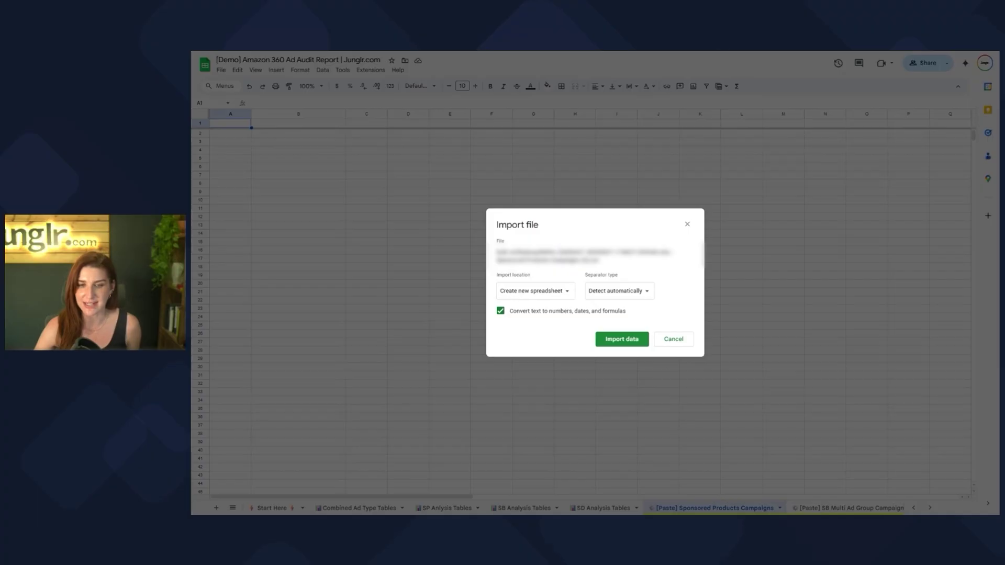
left_click_drag(496, 260, 600, 260)
left_click(630, 263)
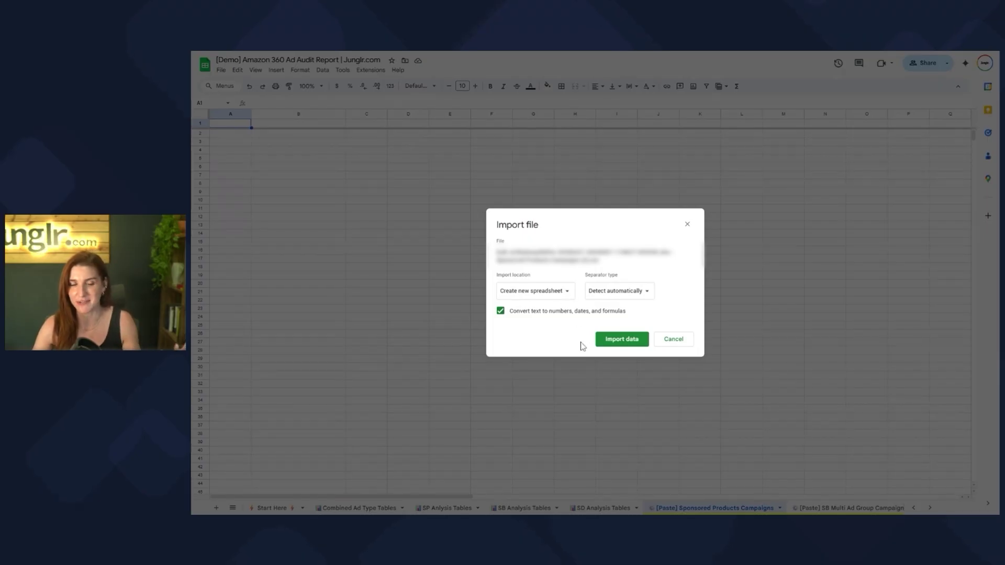
Import the CSV data with the import location set to Append to current sheet
left_click(552, 297)
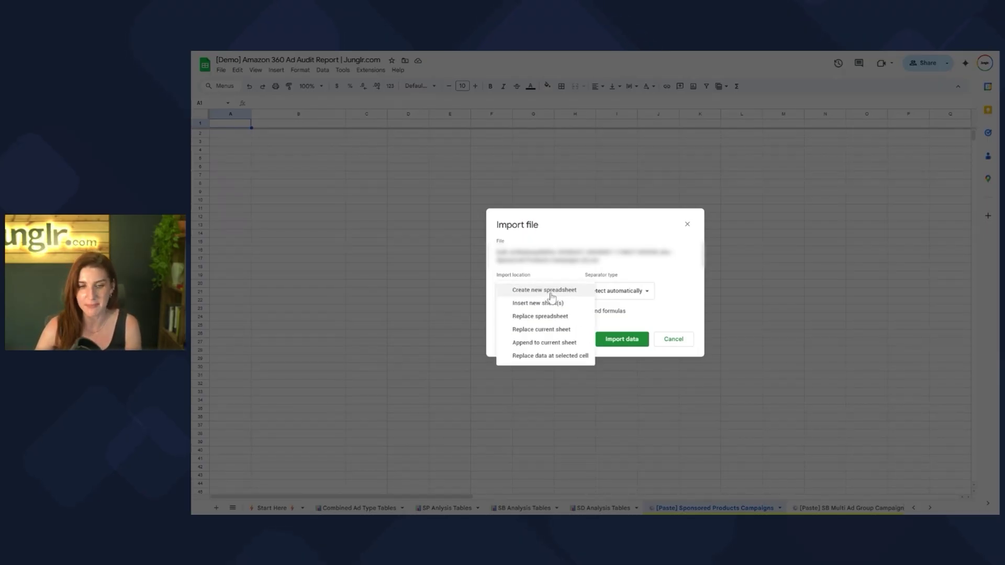
left_click(542, 344)
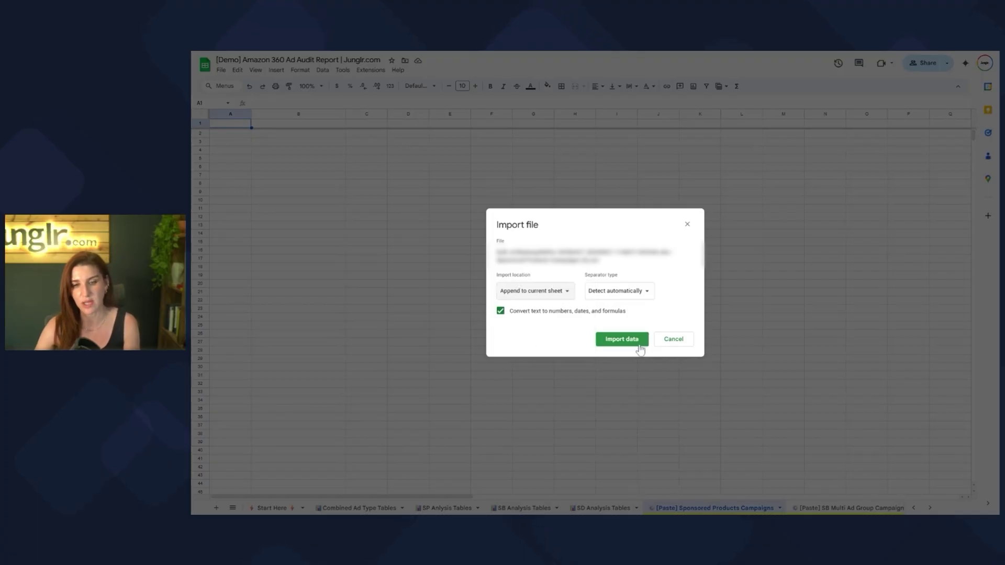
left_click(622, 344)
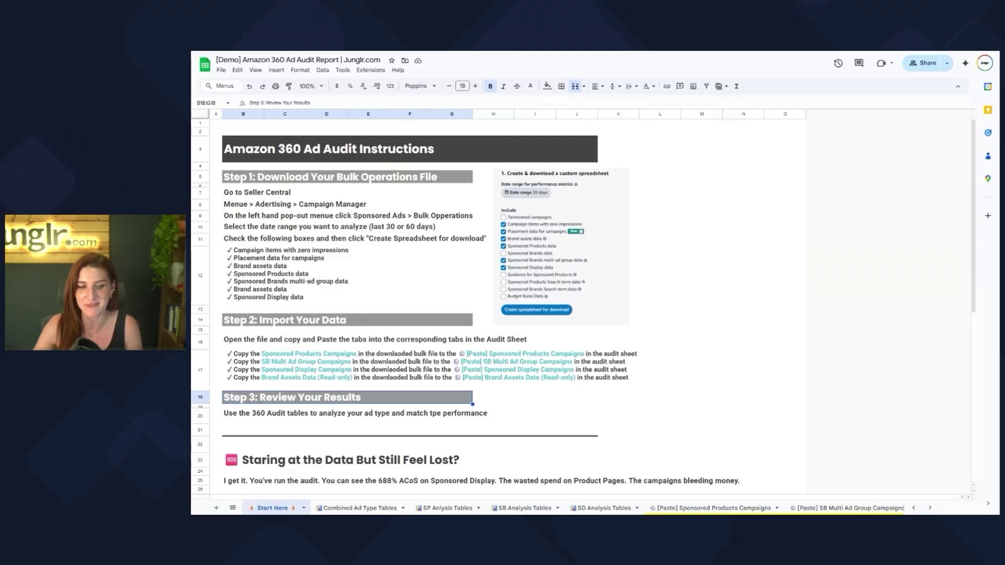
Open the Combined Ad Type Tables sheet and examine the totals, each ad type's metrics and the Spend % distribution
left_click(351, 509)
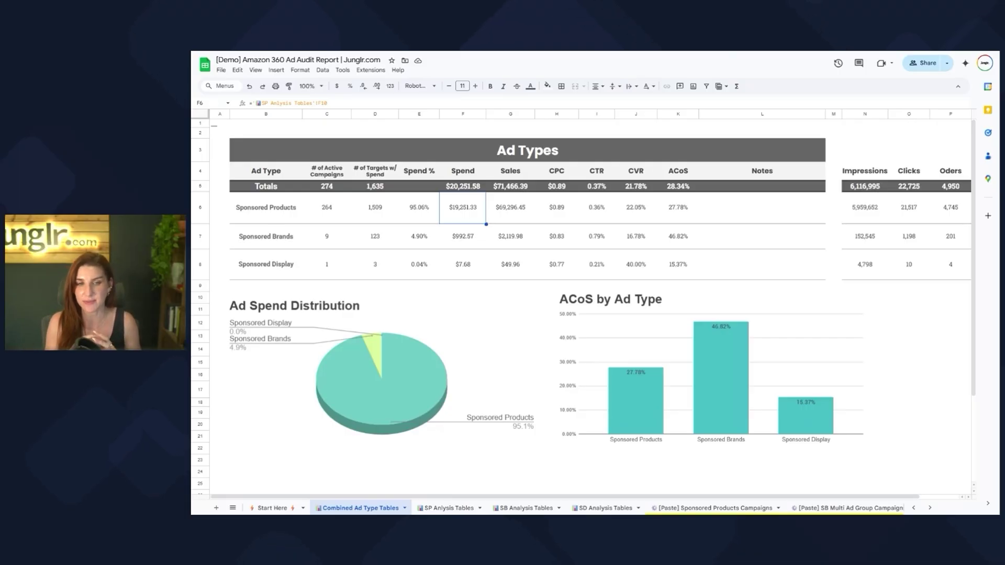
left_click_drag(266, 186, 685, 188)
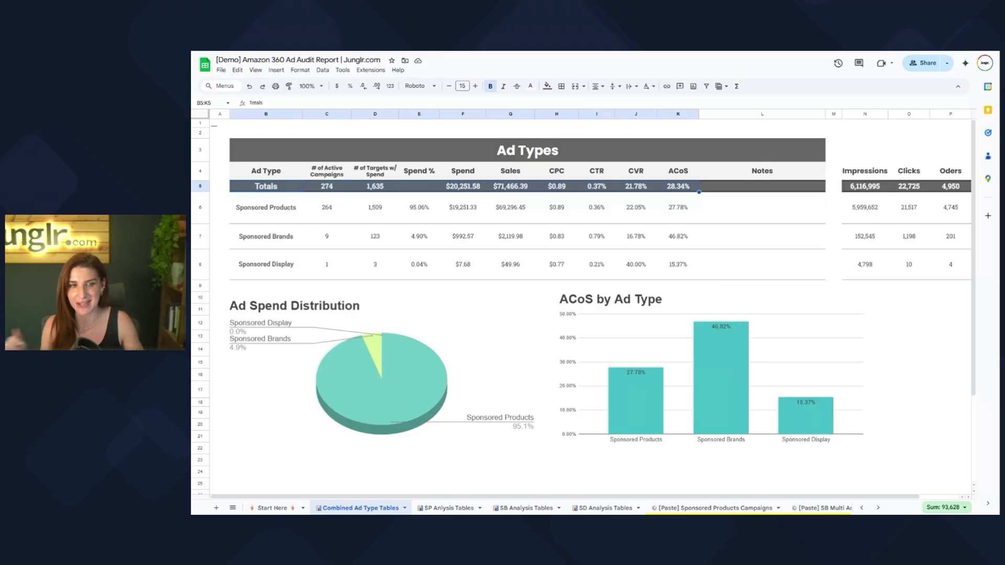
left_click_drag(419, 187, 423, 275)
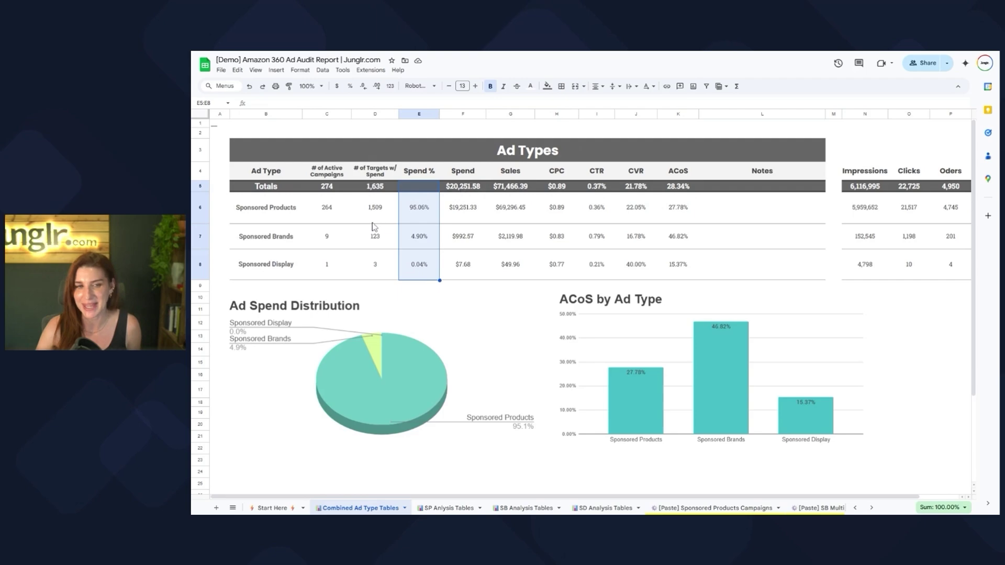
left_click_drag(244, 212, 681, 273)
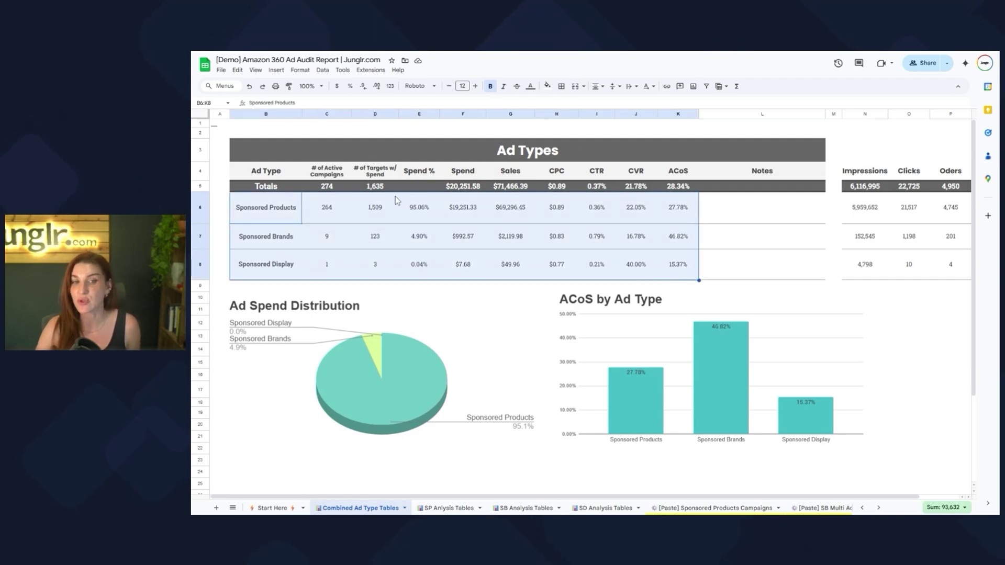
left_click_drag(418, 187, 417, 265)
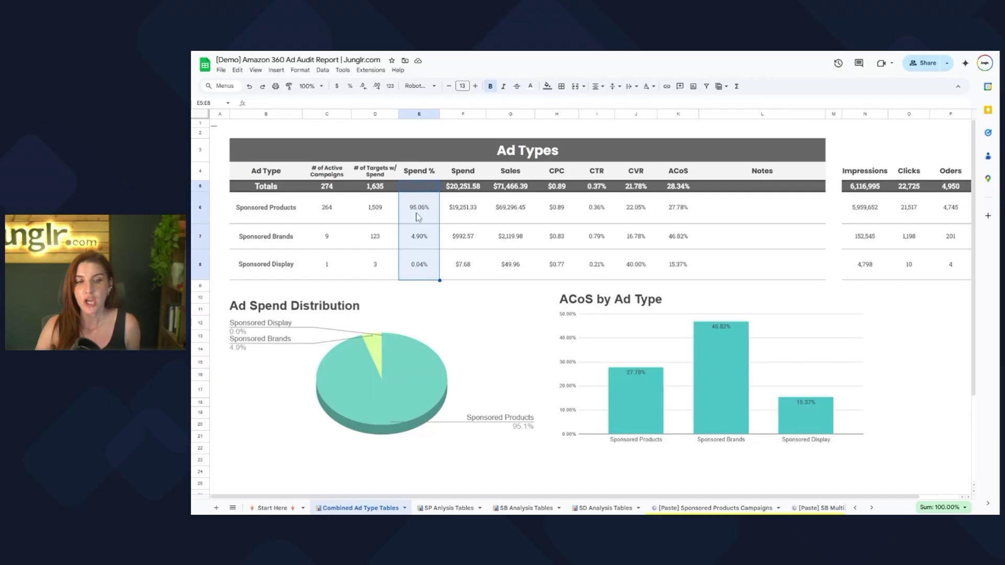
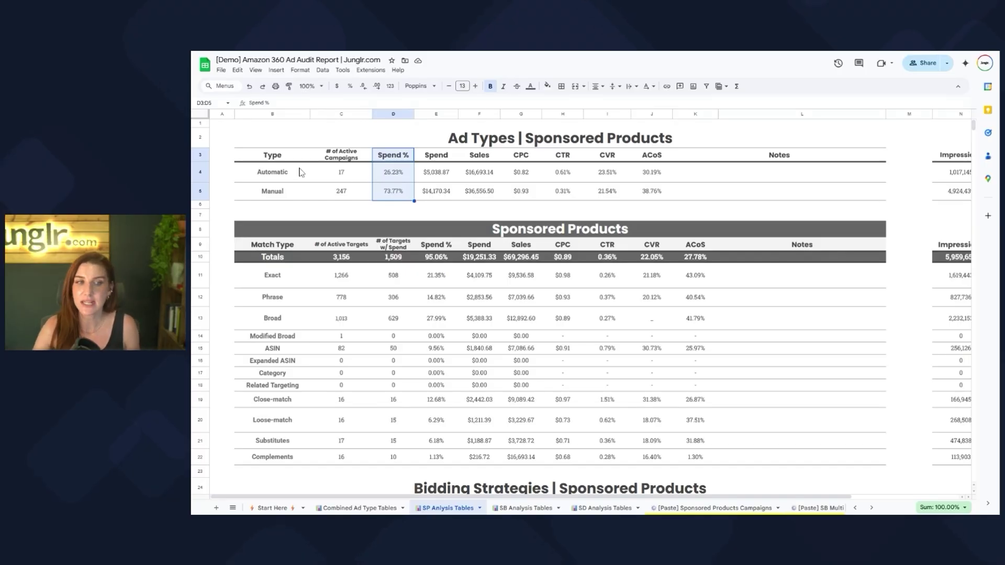
Compare Spend %, Spend, Sales, CPC, CTR and CVR between Automatic and Manual in the Ad Types | Sponsored Products table
left_click_drag(393, 172, 400, 202)
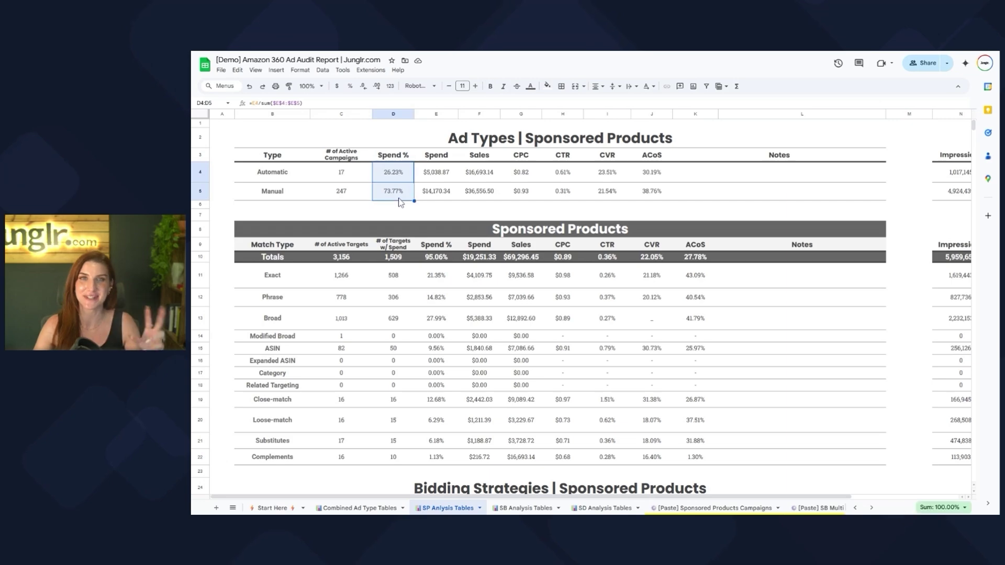
left_click_drag(264, 175, 670, 201)
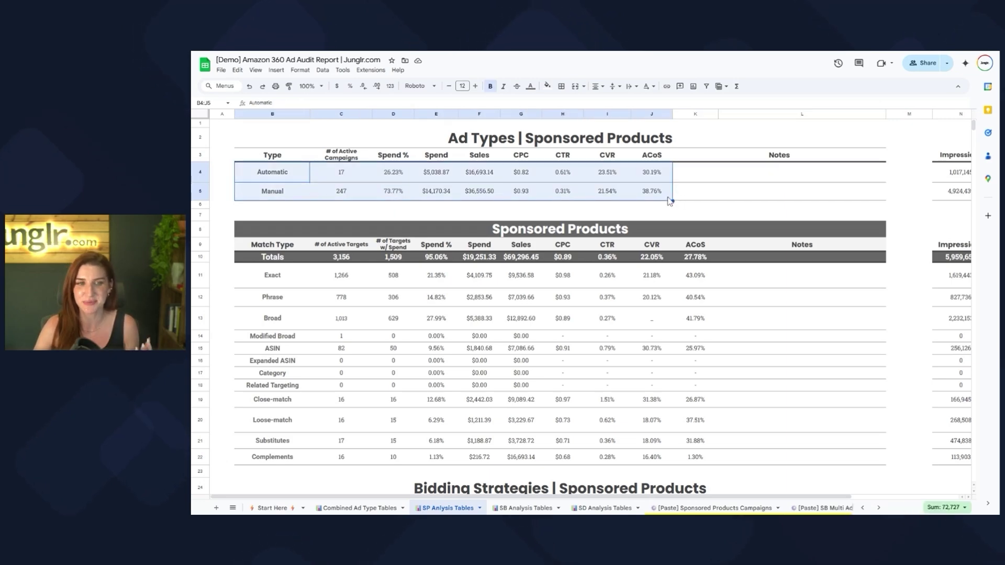
left_click(391, 178)
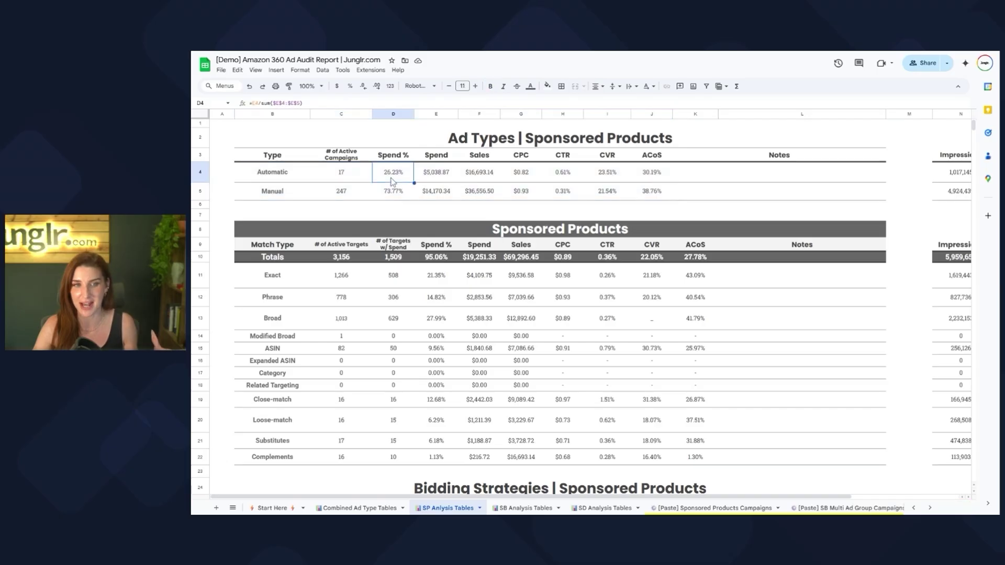
left_click_drag(443, 176, 490, 202)
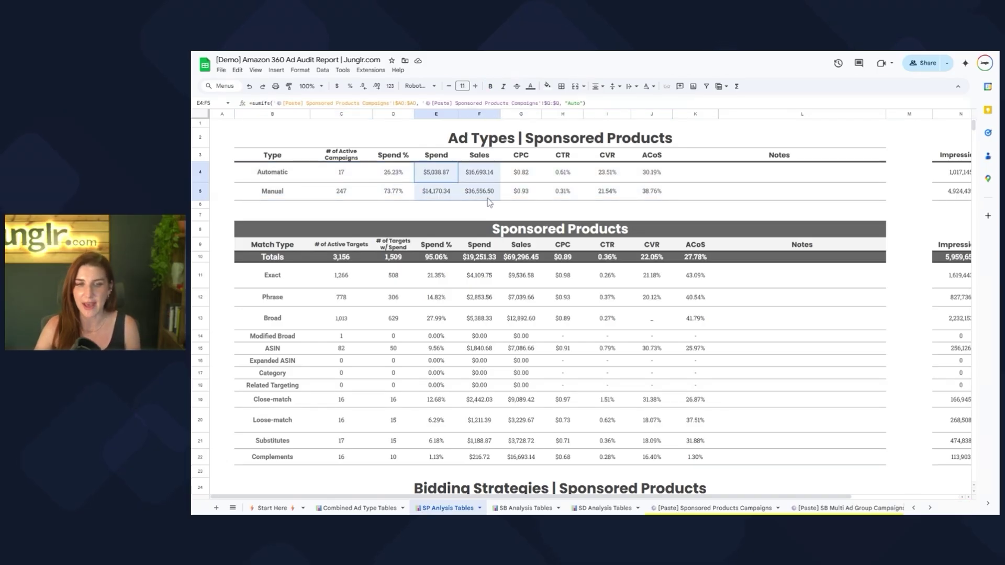
left_click_drag(521, 171, 523, 195)
left_click_drag(564, 168, 566, 189)
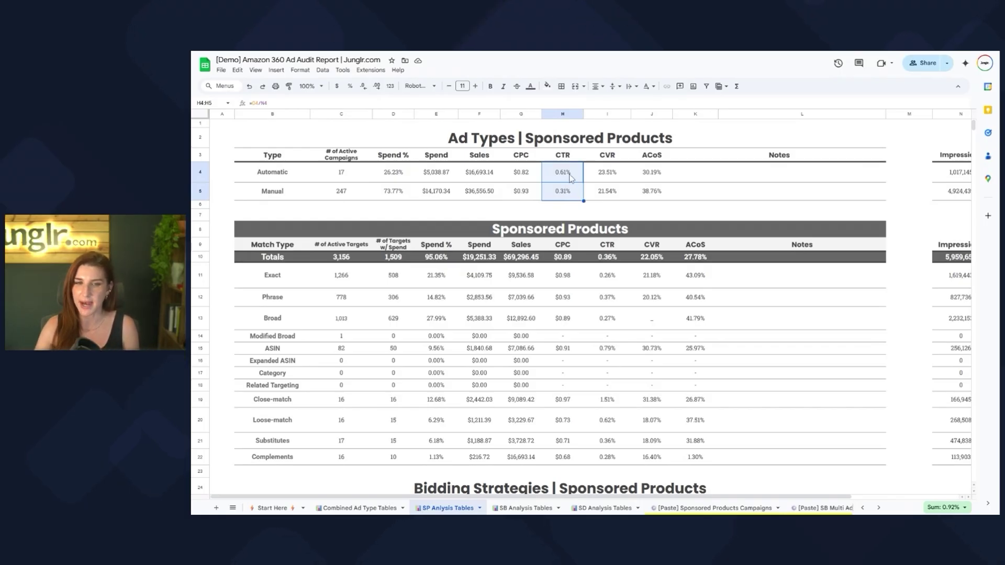
left_click(570, 174)
left_click(570, 196)
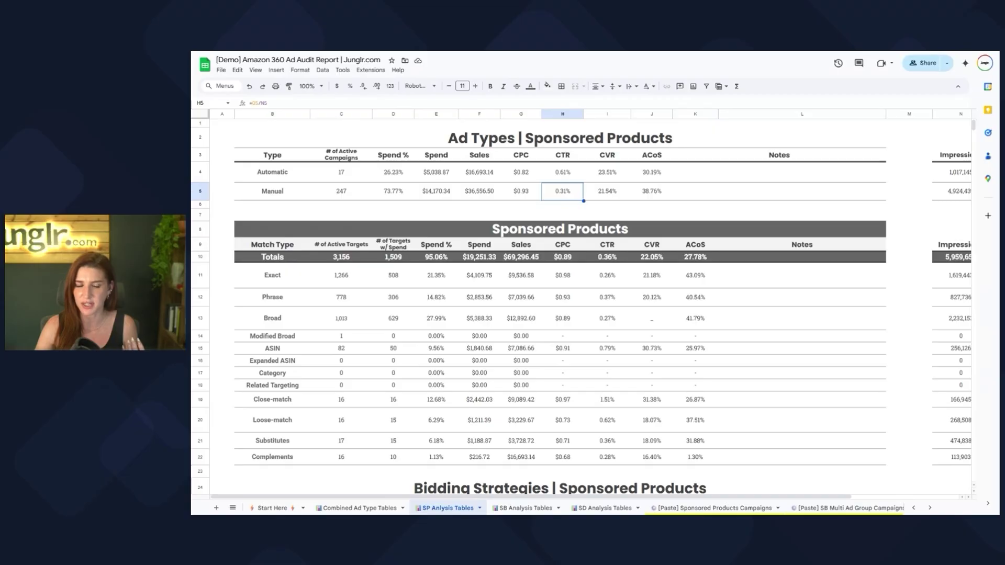
left_click_drag(526, 175, 526, 198)
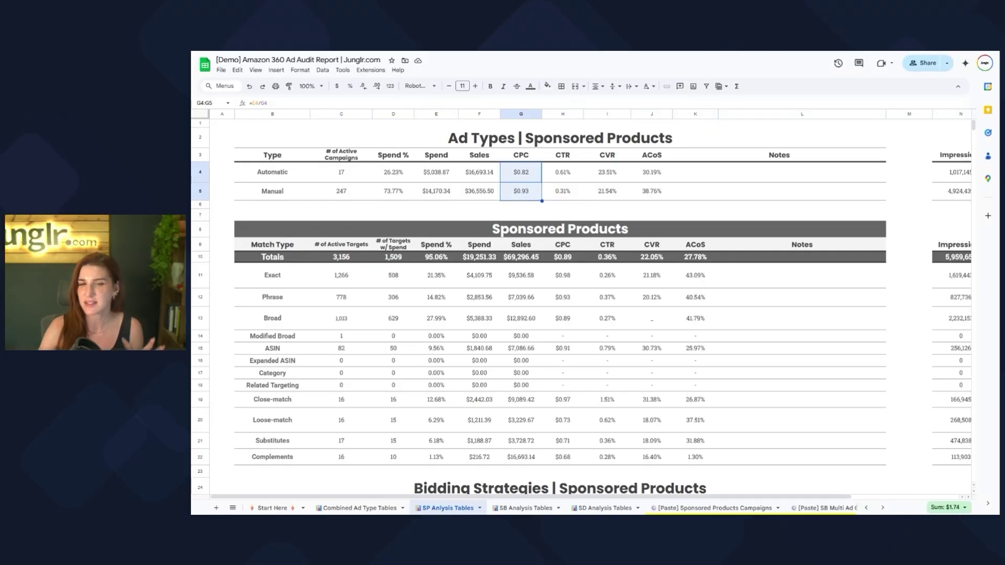
left_click_drag(623, 173, 620, 197)
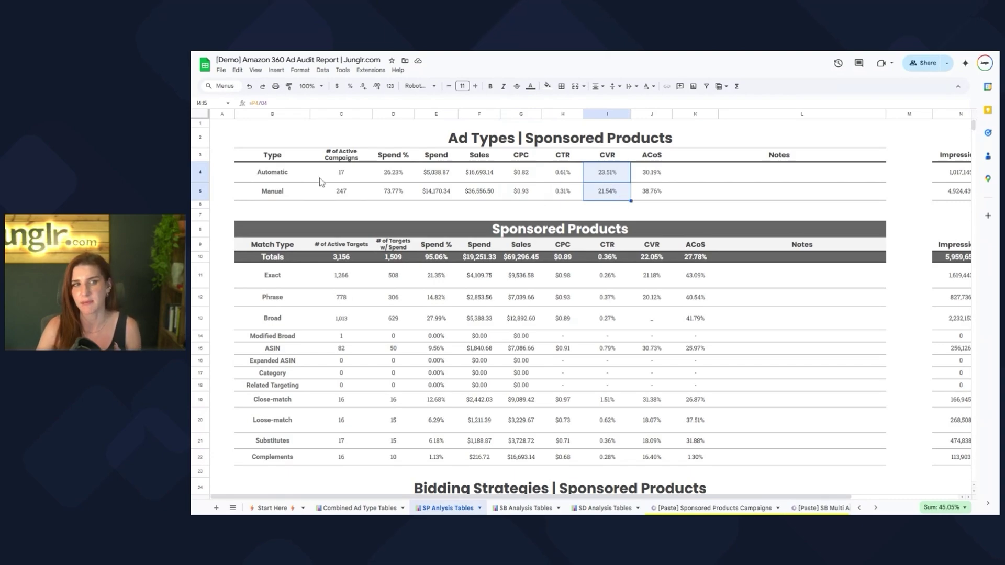
Examine the full Automatic row, including its CVR and CTR, and the full Manual row of the Ad Types table
left_click_drag(262, 176, 651, 176)
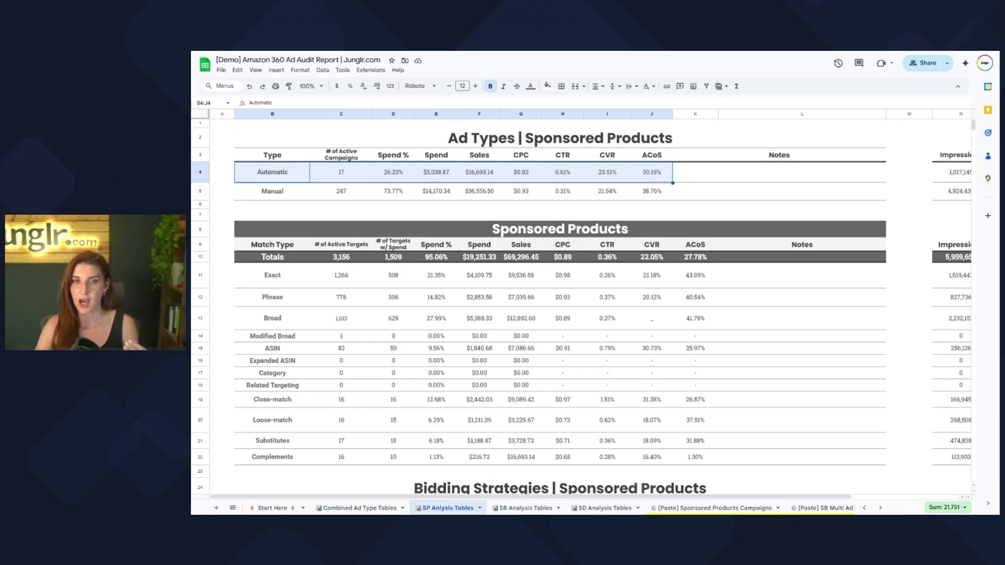
left_click(606, 179)
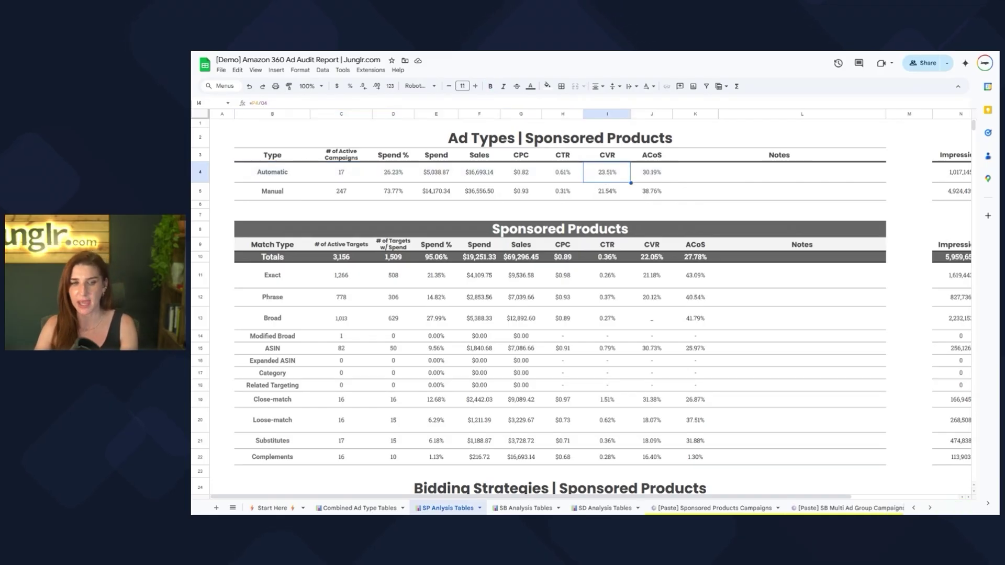
left_click(560, 173)
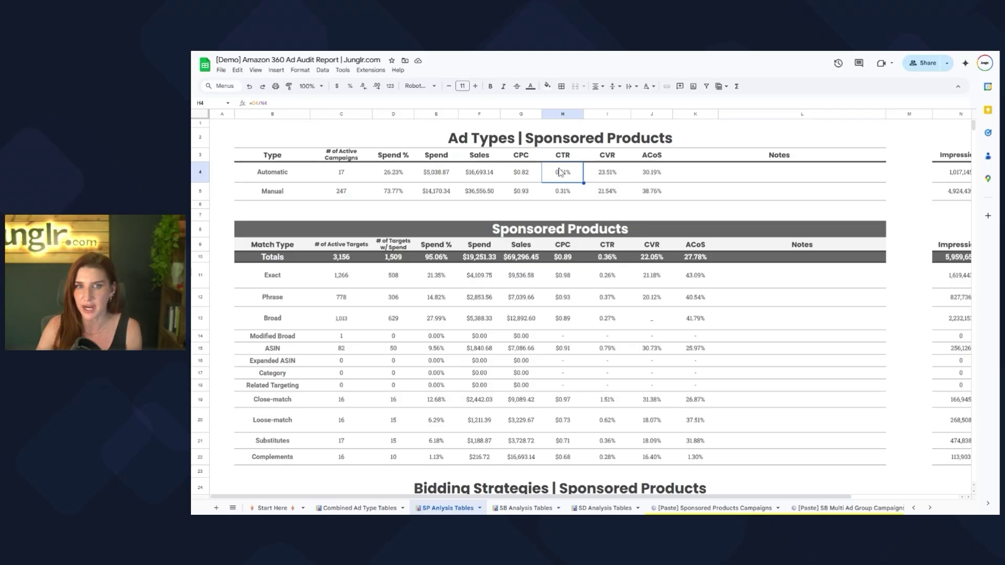
left_click_drag(272, 178, 646, 177)
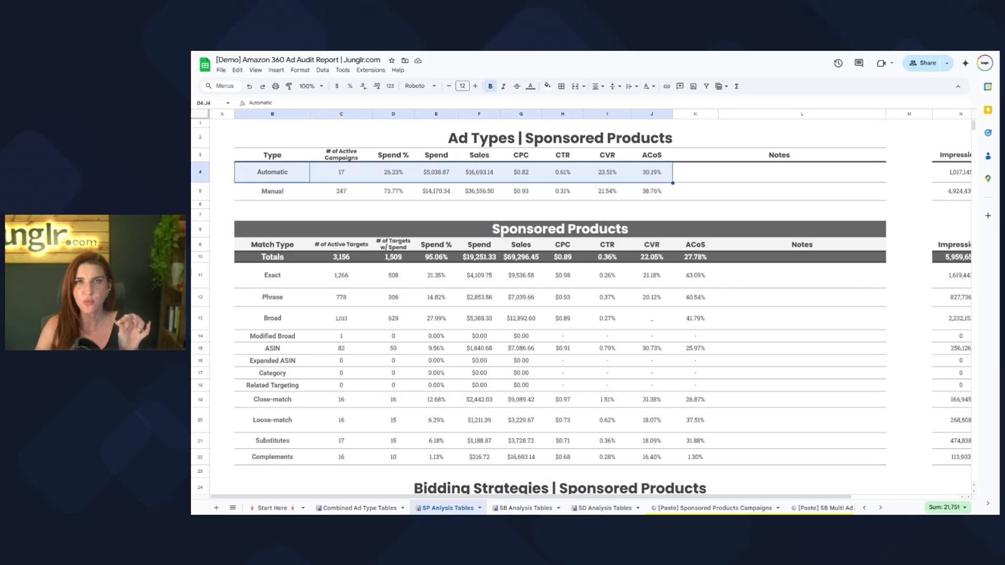
left_click_drag(650, 194, 285, 196)
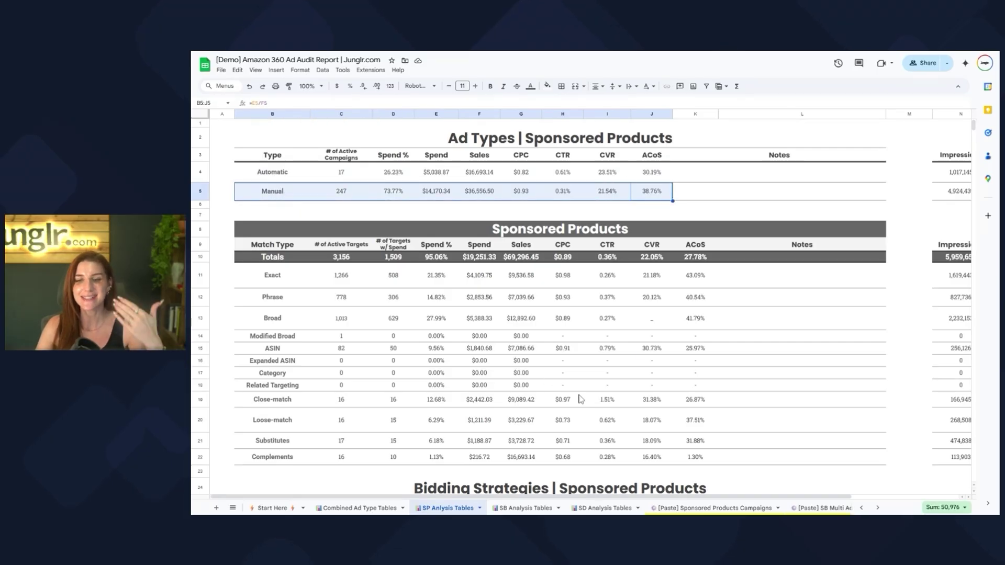
Enter the note "CVR and CTR higher in autos? WHat are we doing here?" for the Automatic ad type
left_click_drag(773, 175, 771, 199)
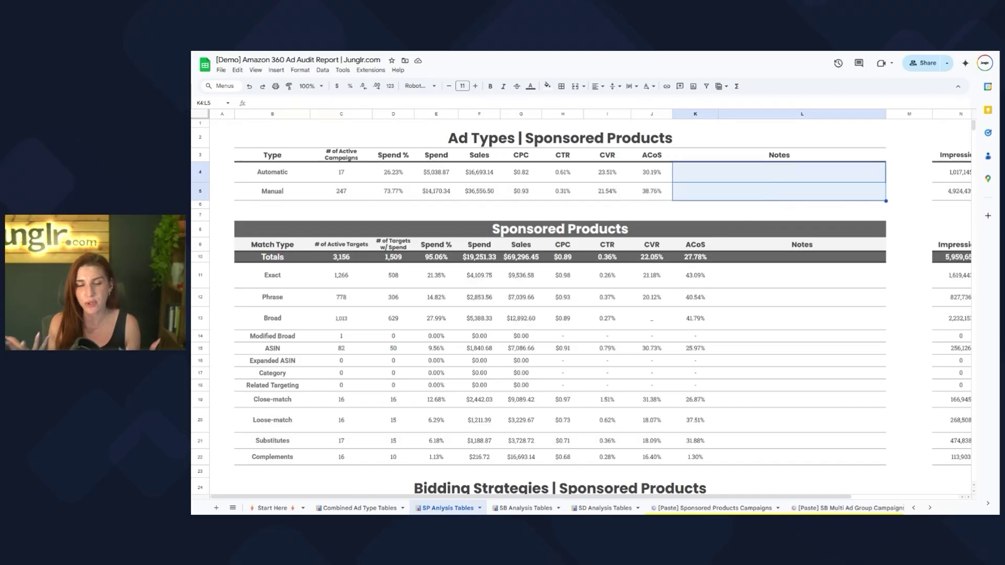
left_click(756, 178)
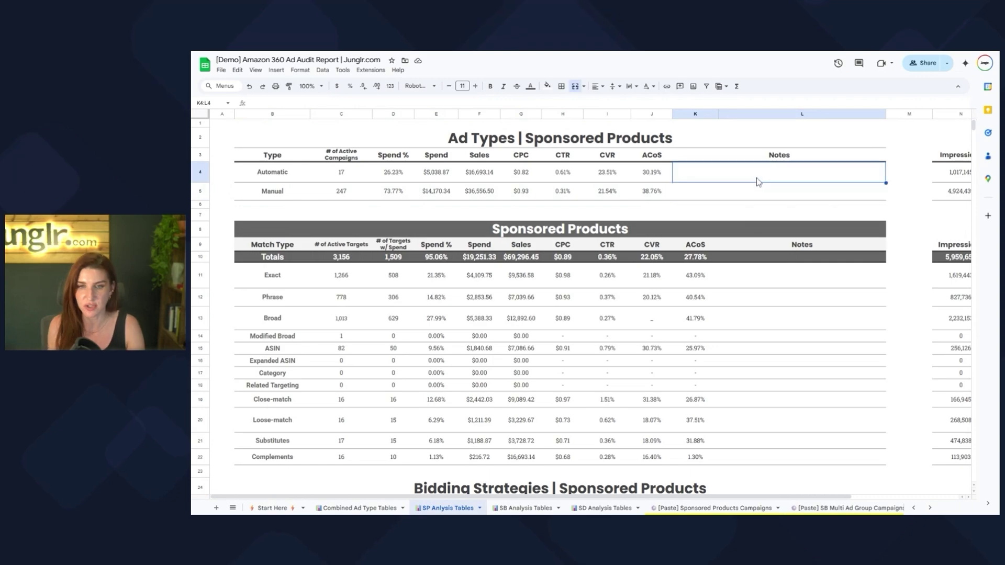
type("CVR ")
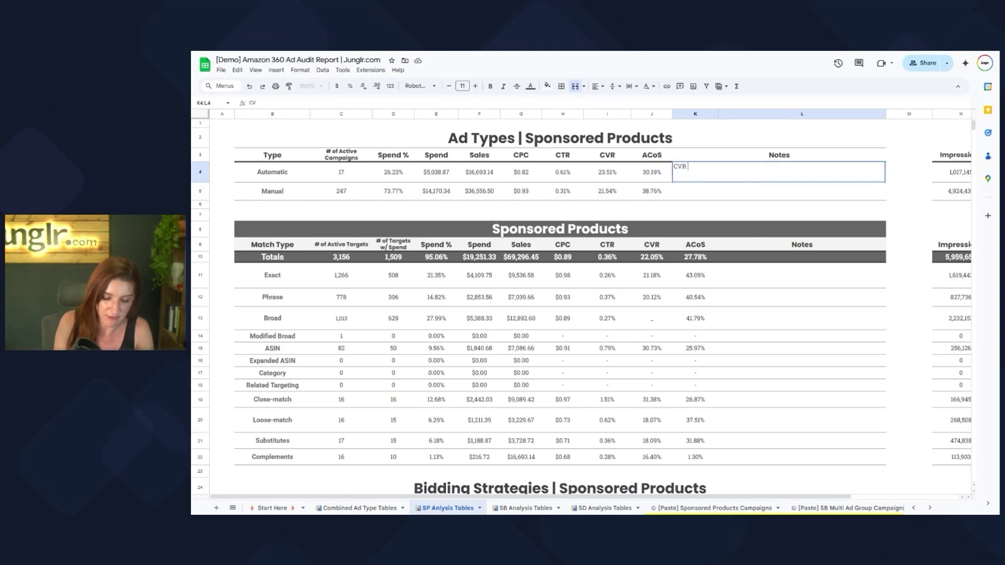
type("and CTR hi")
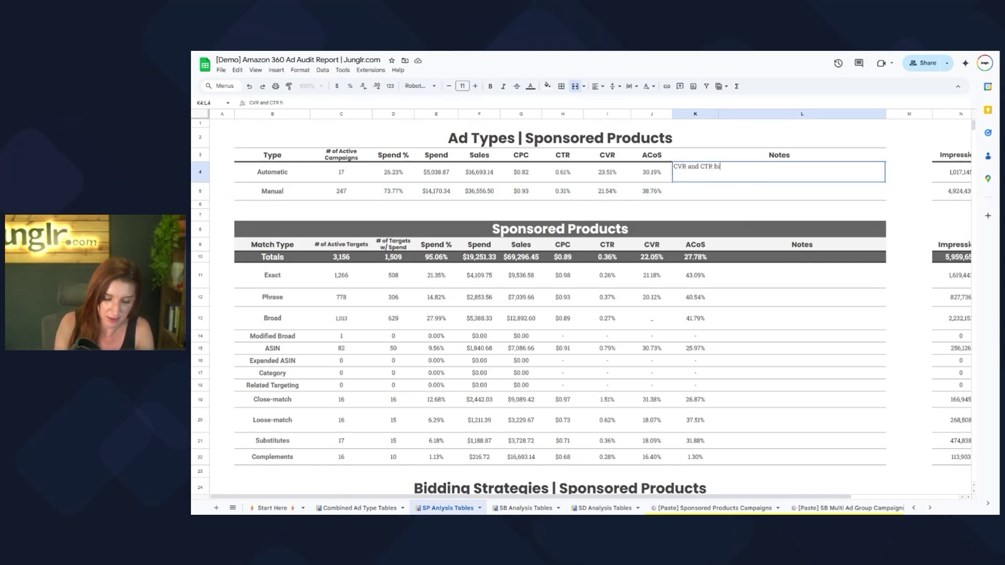
type("gher in auto")
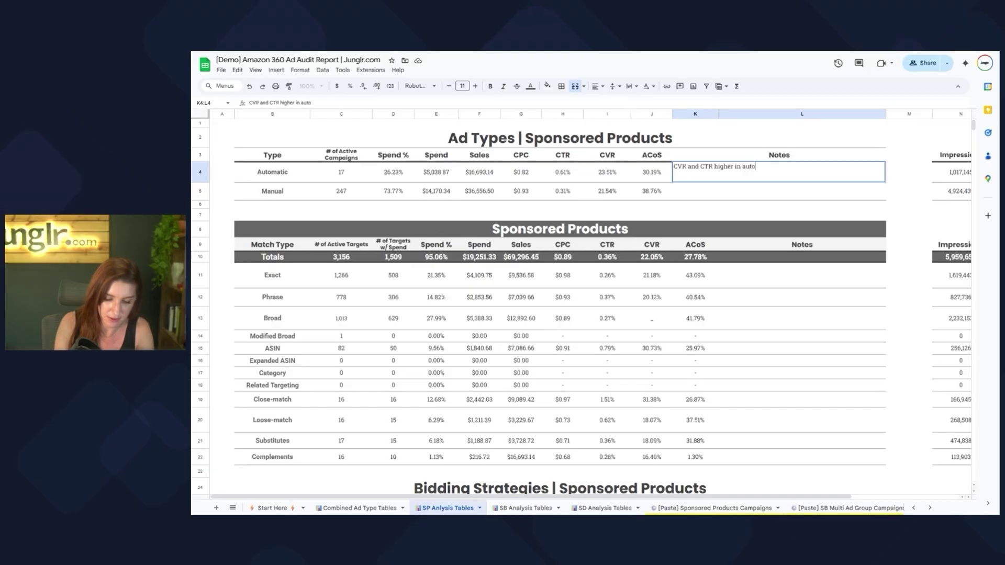
type("s? WHat are we doi")
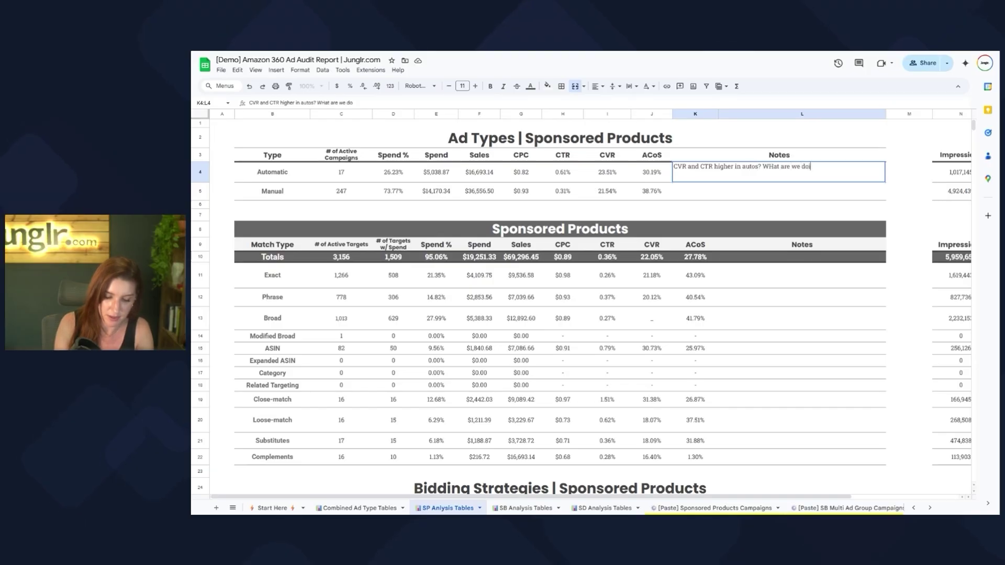
type("ng here?")
key("Return")
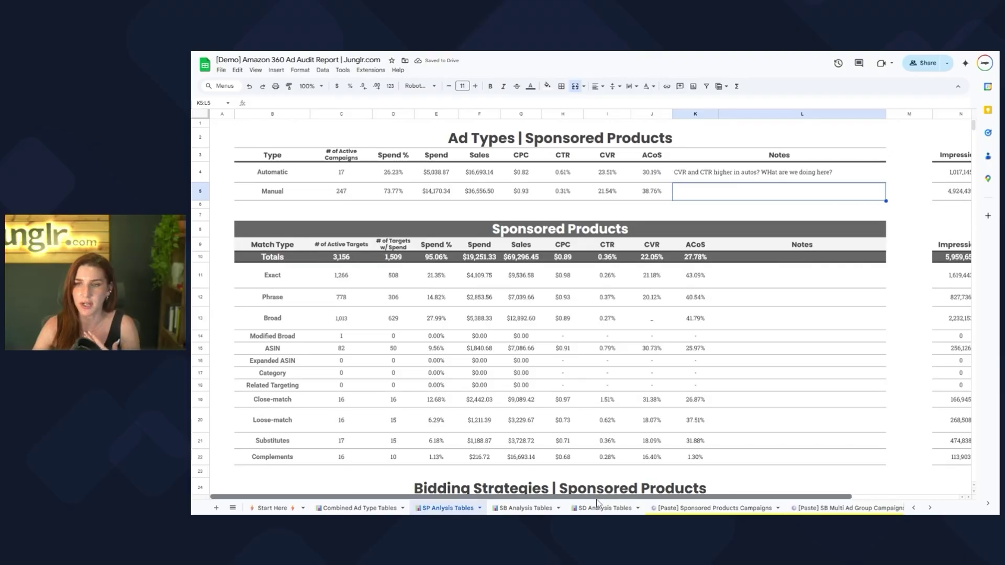
Review the Impressions, Clicks and Oders columns of the Ad Types table and its number of active campaigns
left_click_drag(629, 497, 736, 497)
left_click_drag(834, 157, 920, 191)
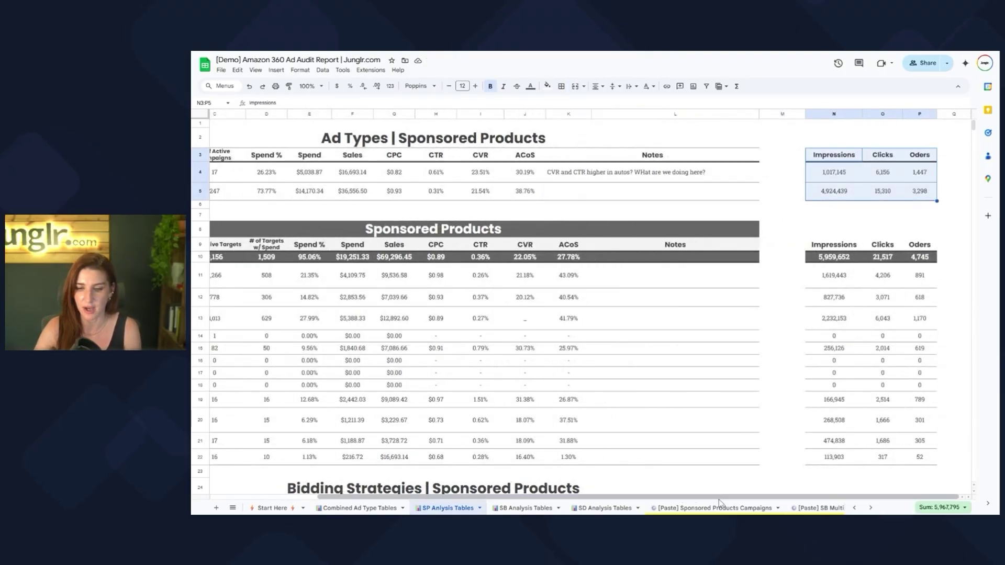
left_click_drag(721, 497, 588, 509)
left_click_drag(272, 155, 669, 203)
left_click_drag(344, 164, 333, 203)
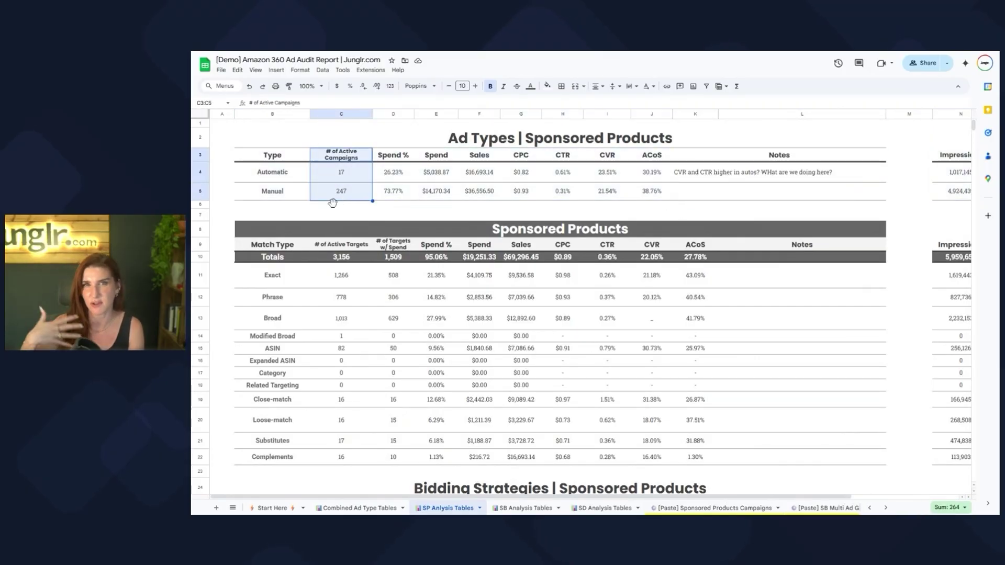
Examine the match types in the Sponsored Products table, focusing on Modified Broad, Expanded ASIN, Category and Related Targeting
scroll(233, 238, "down", 3)
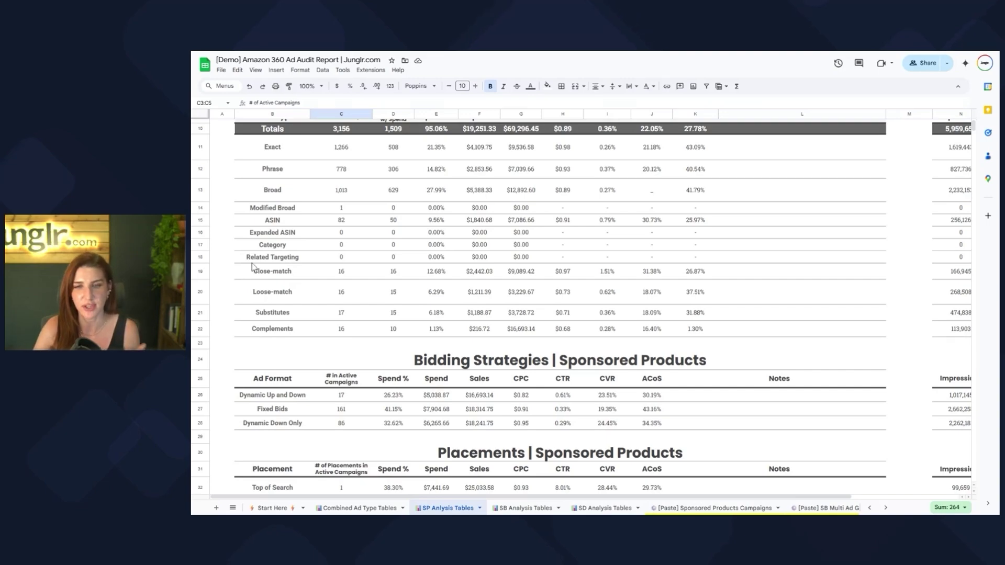
scroll(254, 265, "up", 3)
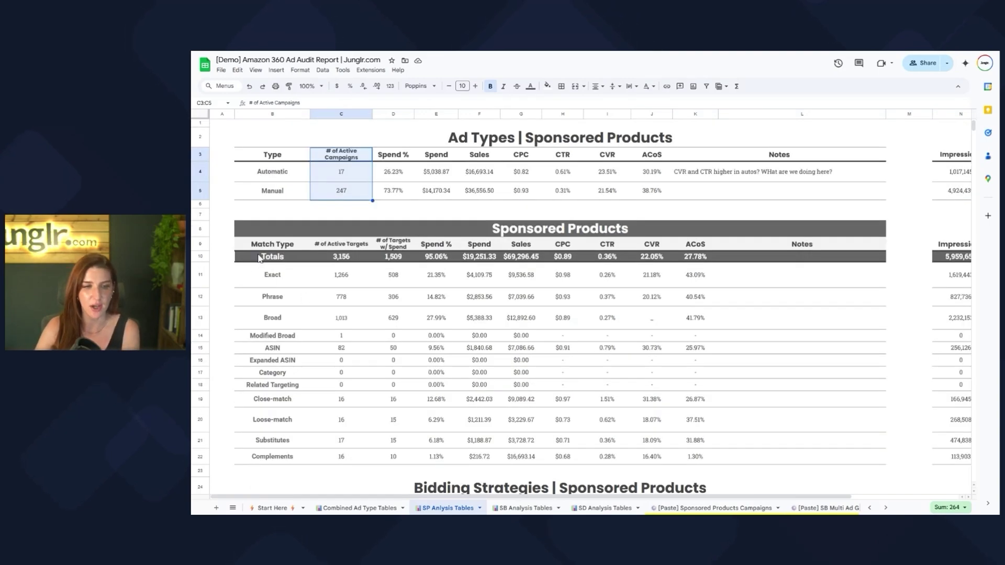
left_click_drag(259, 257, 274, 454)
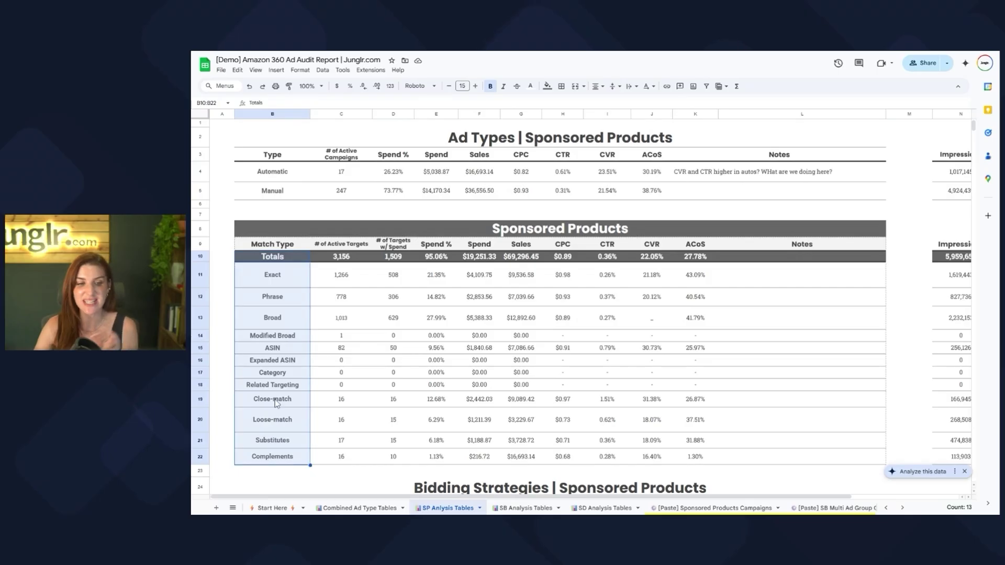
left_click(280, 361)
left_click_drag(271, 336, 701, 335)
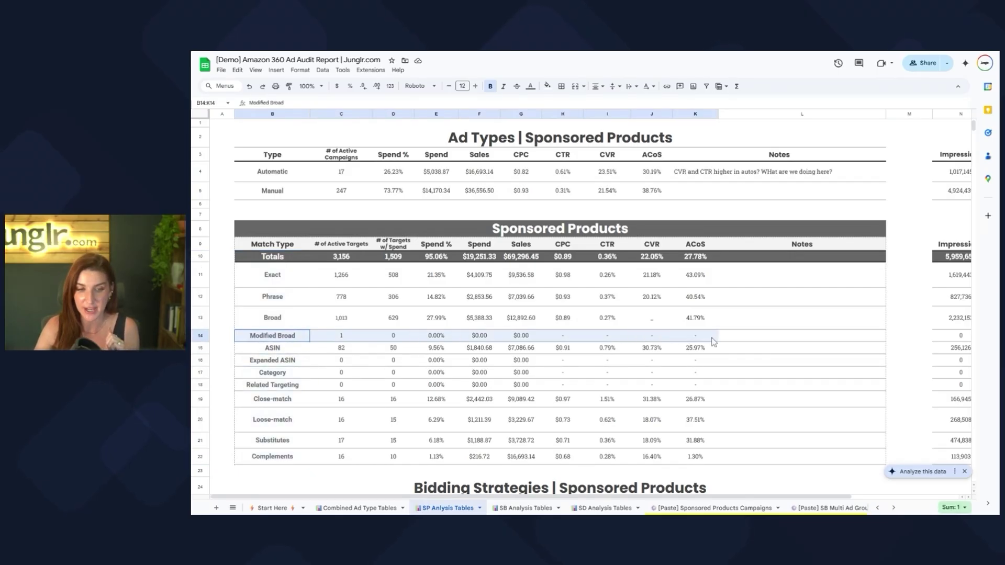
left_click_drag(272, 360, 711, 368)
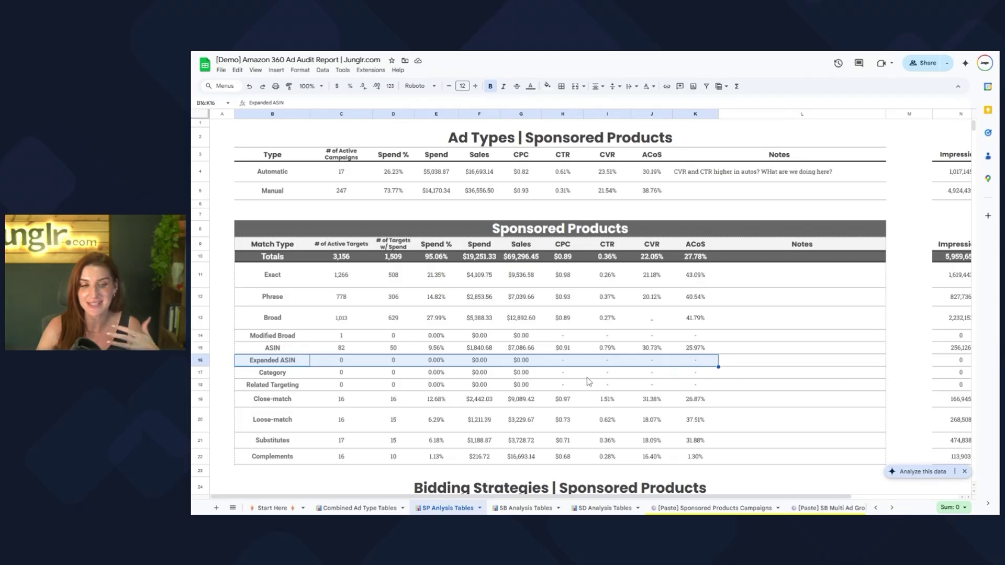
left_click_drag(256, 373, 682, 383)
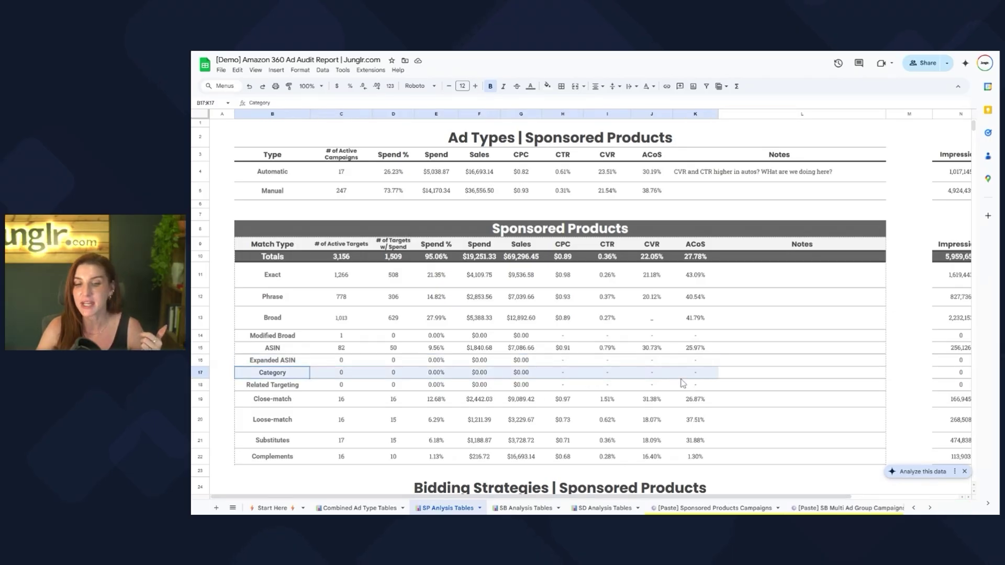
left_click_drag(270, 387, 694, 395)
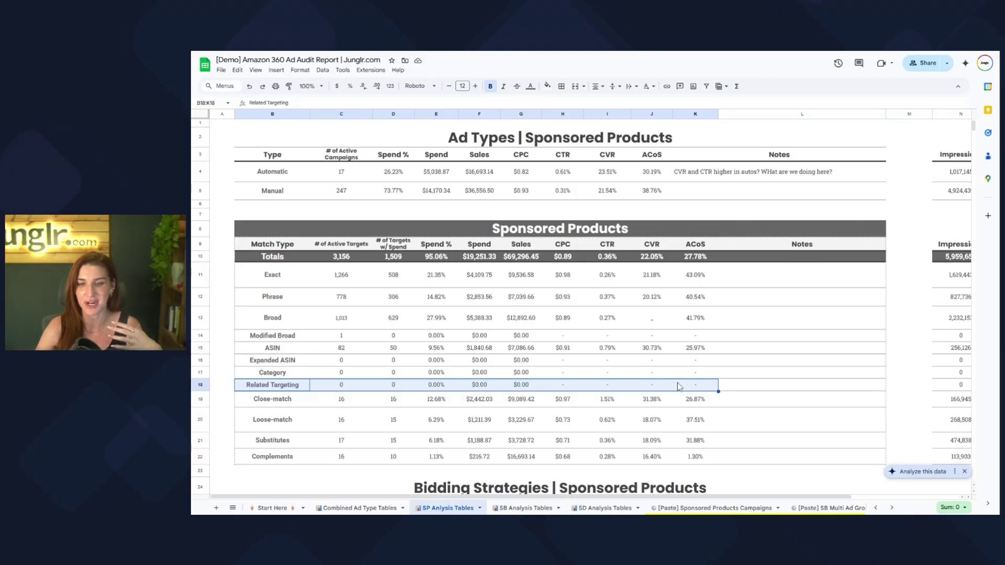
left_click(270, 338)
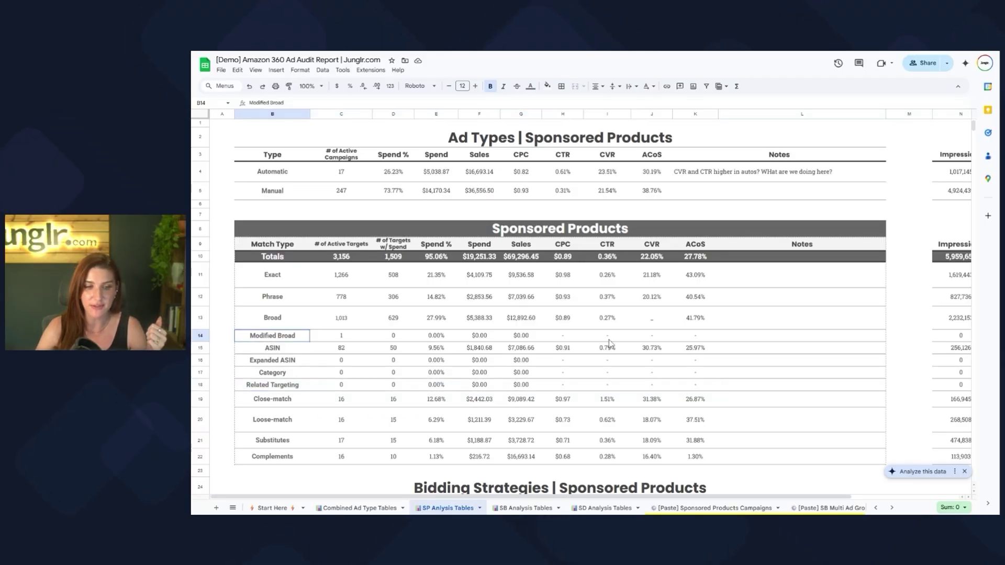
Fill the missing CVR in the Broad row by copying down the CVR formula from the Phrase row
left_click_drag(695, 319, 282, 320)
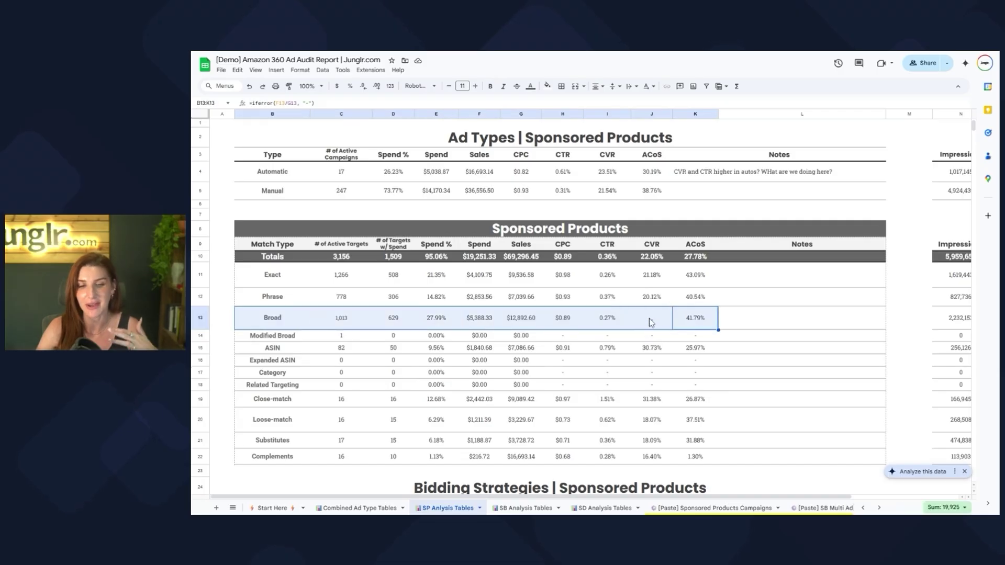
left_click(654, 300)
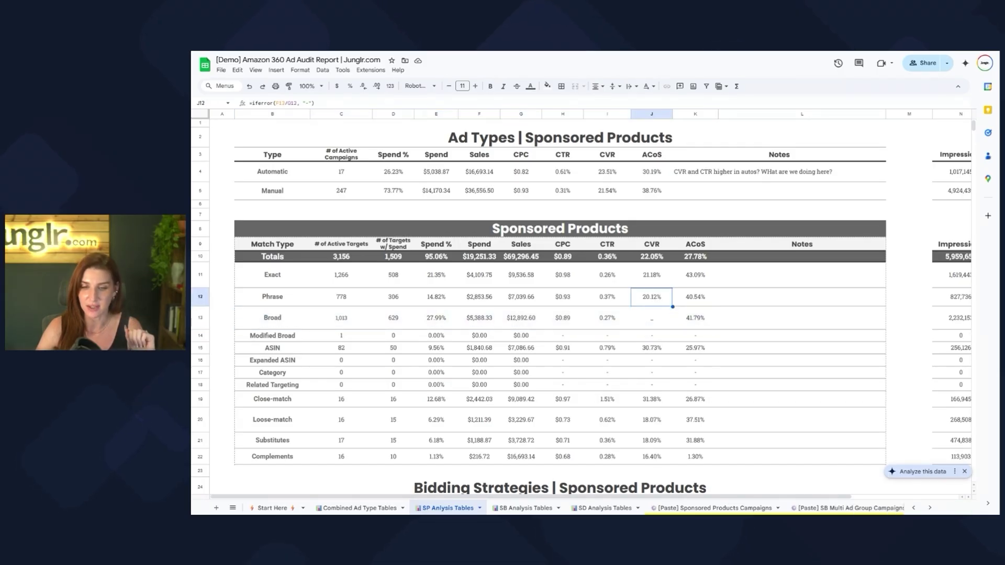
left_click_drag(673, 307, 673, 328)
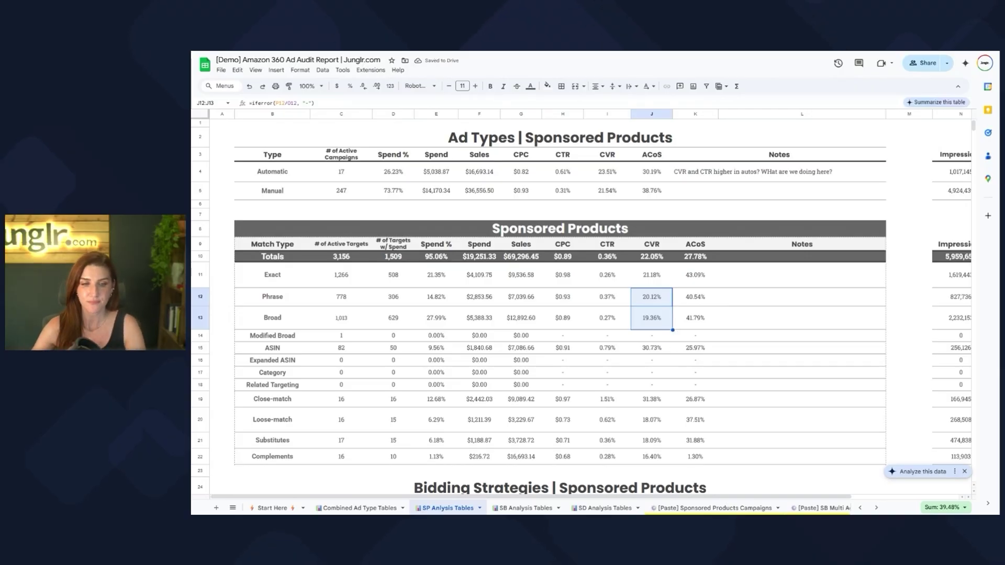
Review the metrics of the match type rows from Exact through Related Targeting in the Sponsored Products table
left_click(268, 283)
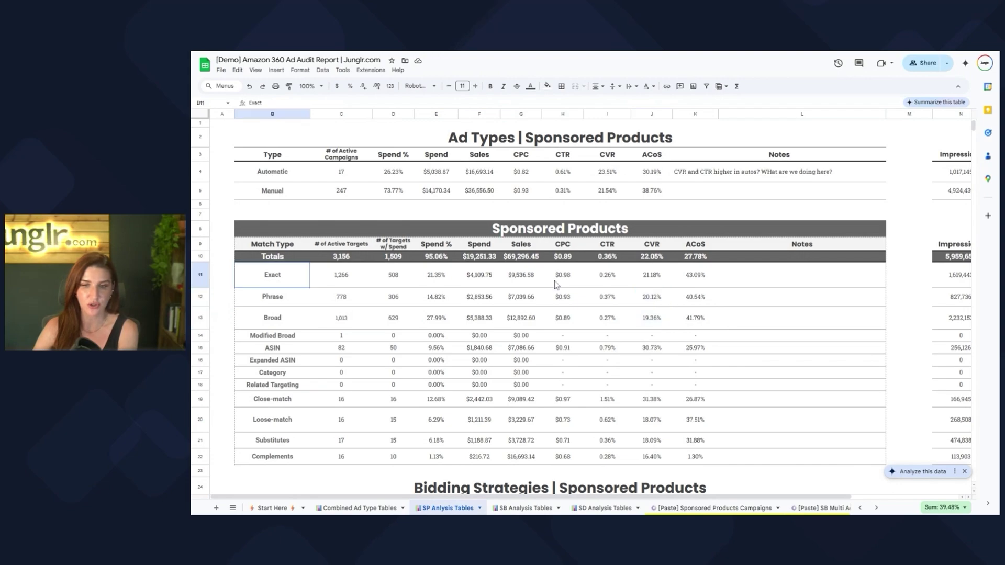
left_click_drag(557, 285, 696, 383)
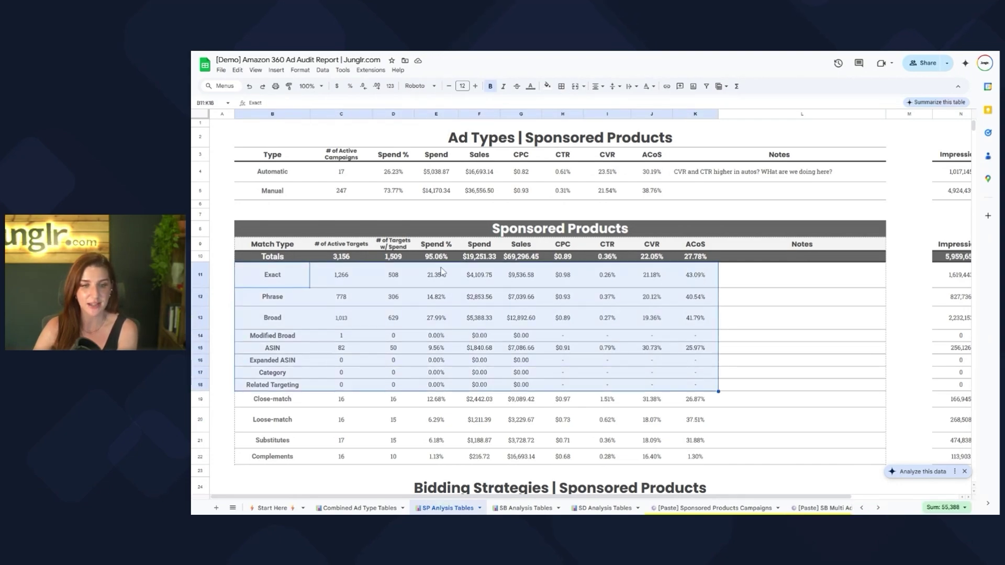
Review the Spend % column and the Broad row's metrics in the Sponsored Products match type table
left_click_drag(438, 257, 446, 457)
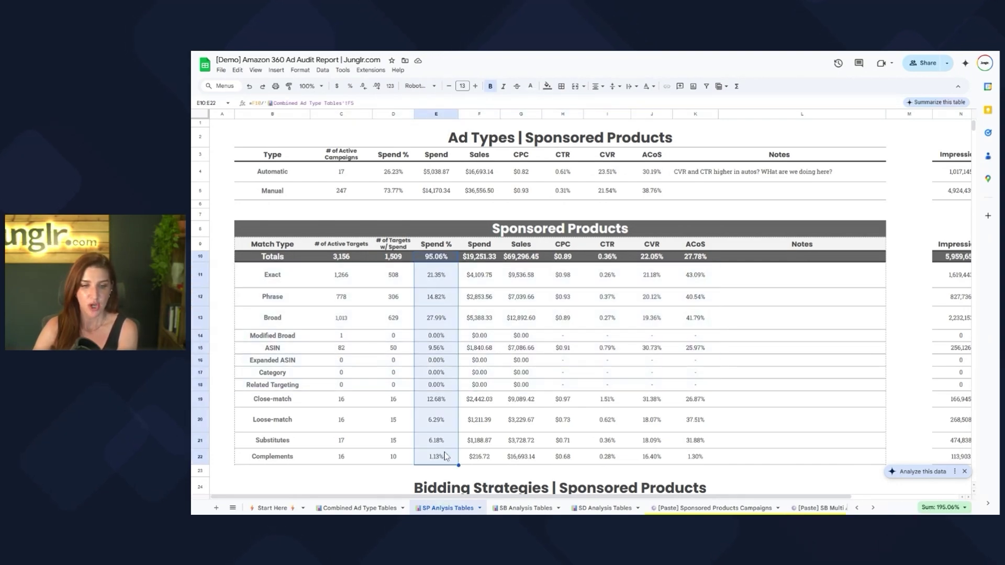
left_click_drag(255, 323, 704, 317)
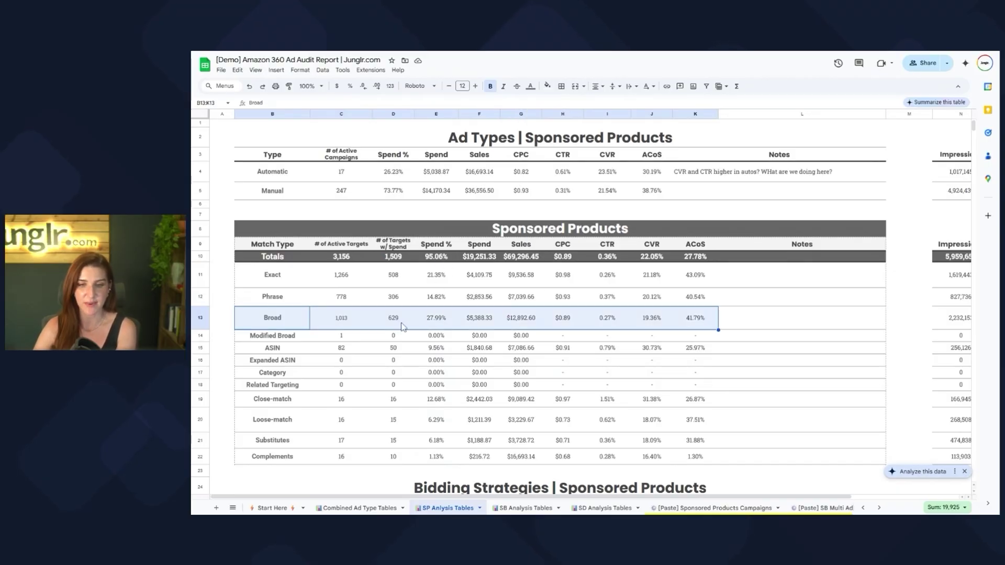
left_click(704, 325)
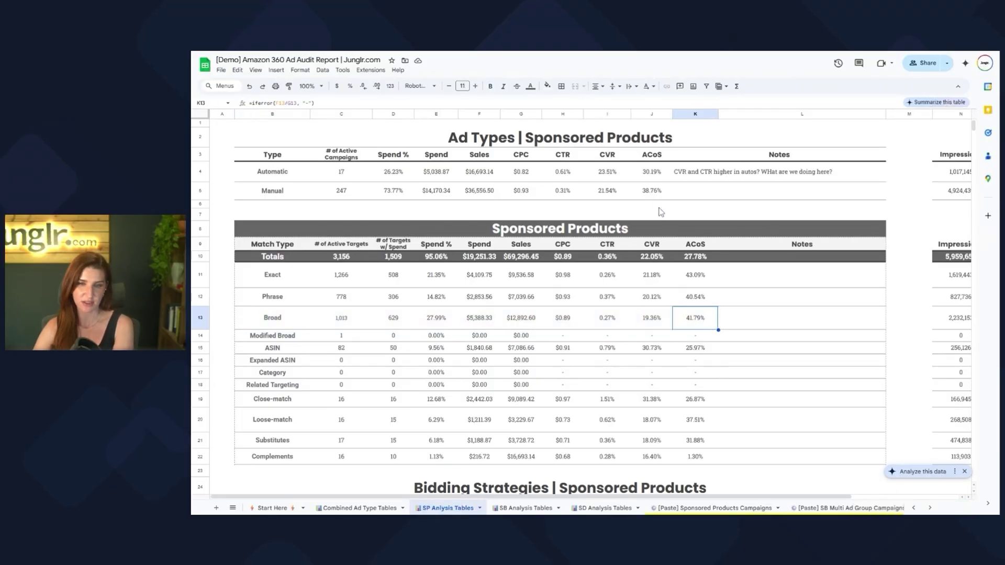
Compare the ACoS of the keyword, automatic and ASIN match types with the Totals row, and examine the ASIN row
left_click_drag(696, 275, 696, 319)
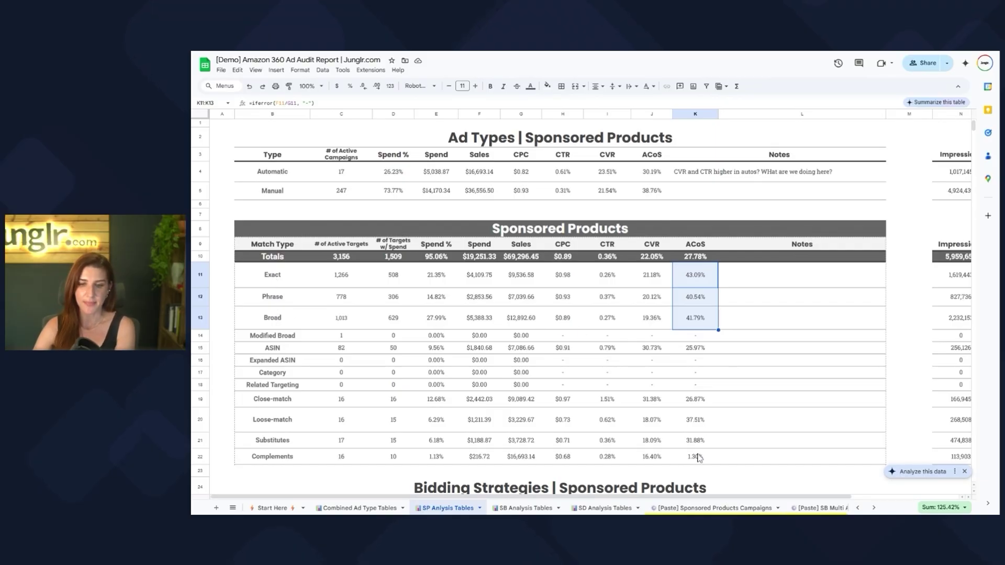
left_click_drag(696, 401, 700, 464)
left_click(696, 258)
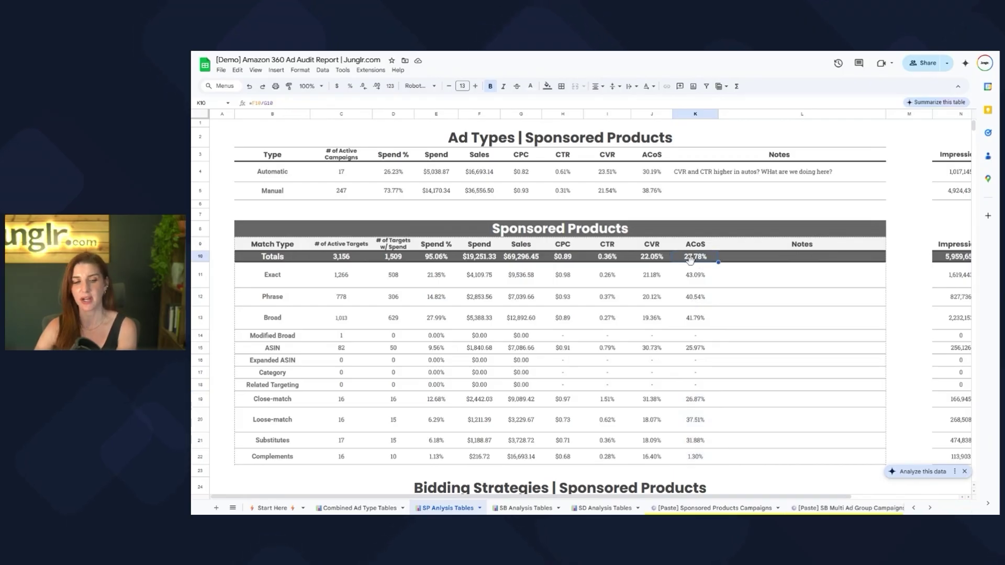
left_click(705, 349)
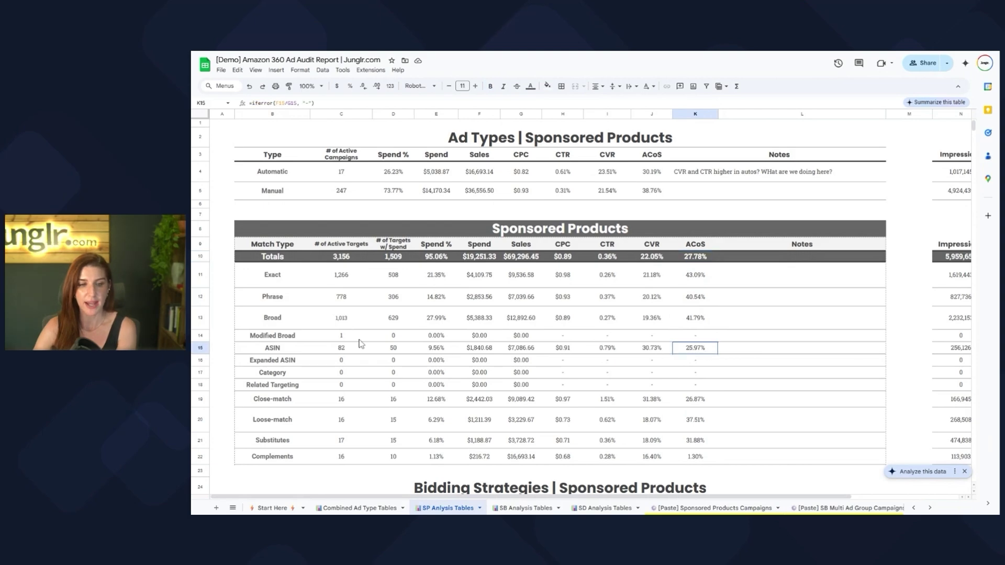
left_click(265, 339, "shift")
left_click_drag(263, 347, 264, 347)
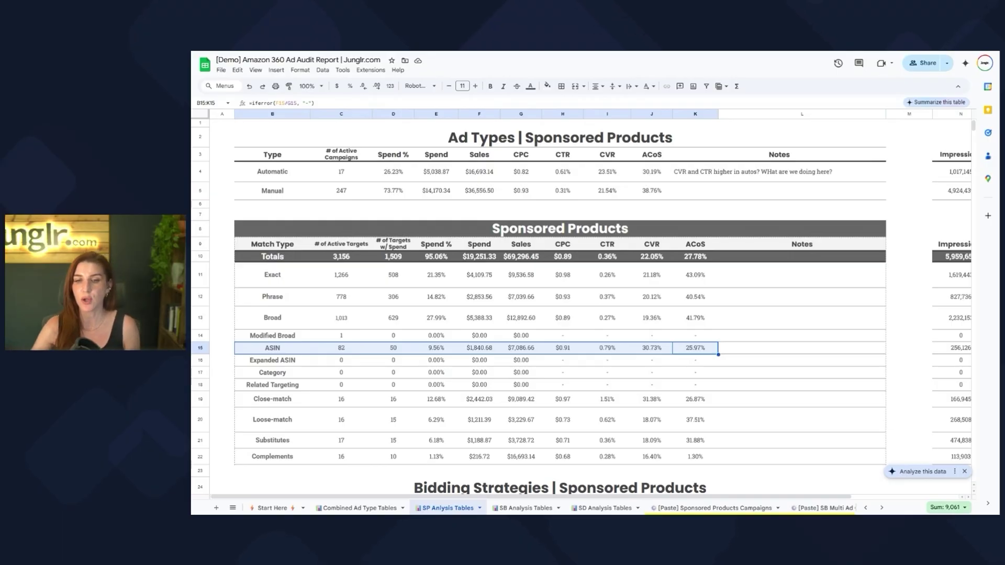
Compare CVR, CPC and CTR across the match types in the Sponsored Products table
left_click_drag(649, 280, 644, 463)
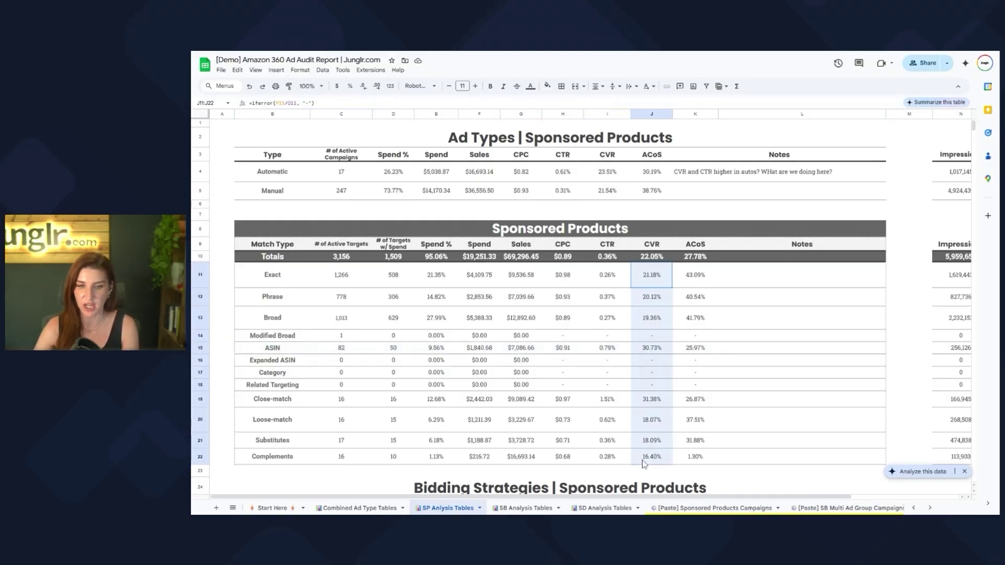
left_click_drag(557, 277, 571, 444)
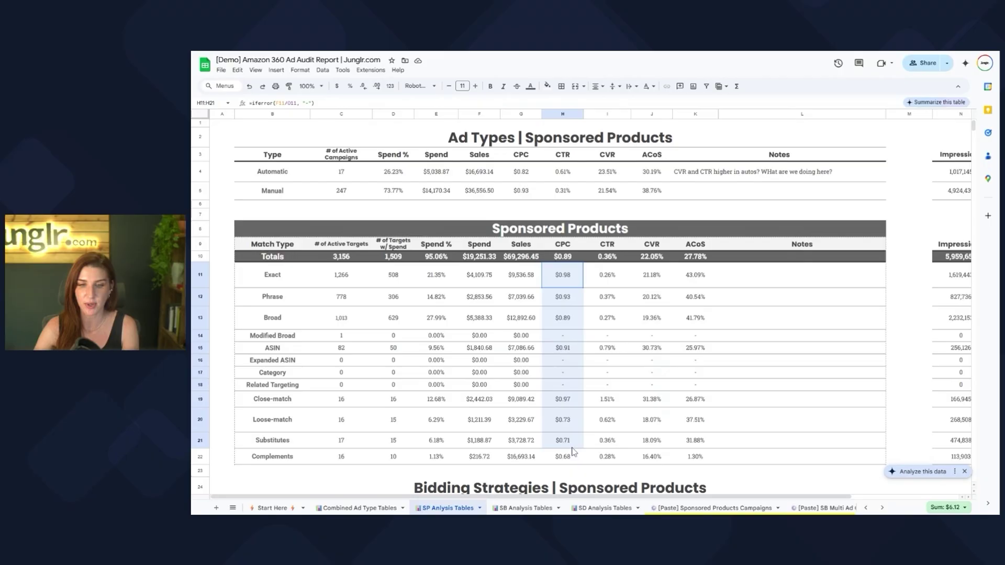
left_click(612, 277)
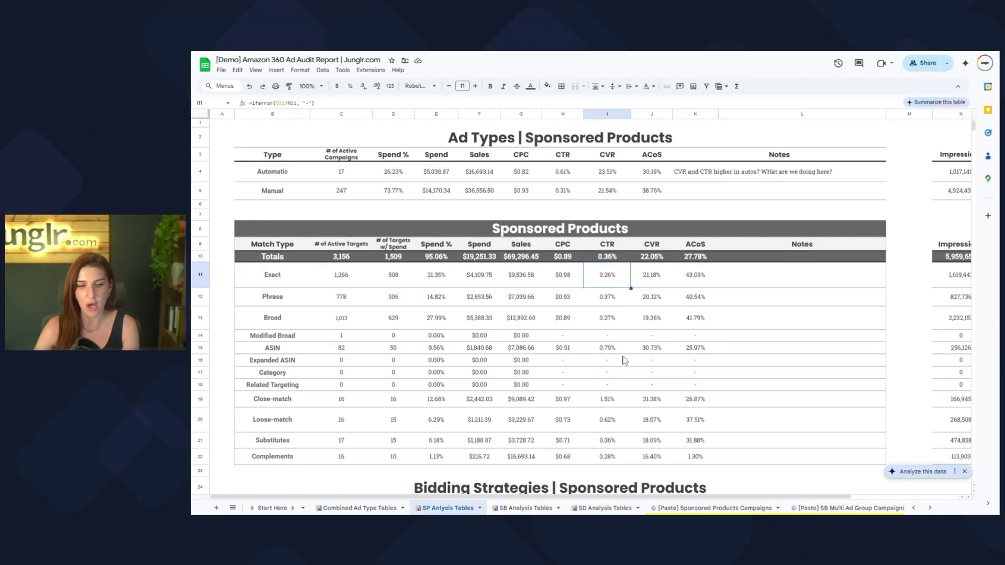
left_click(609, 260)
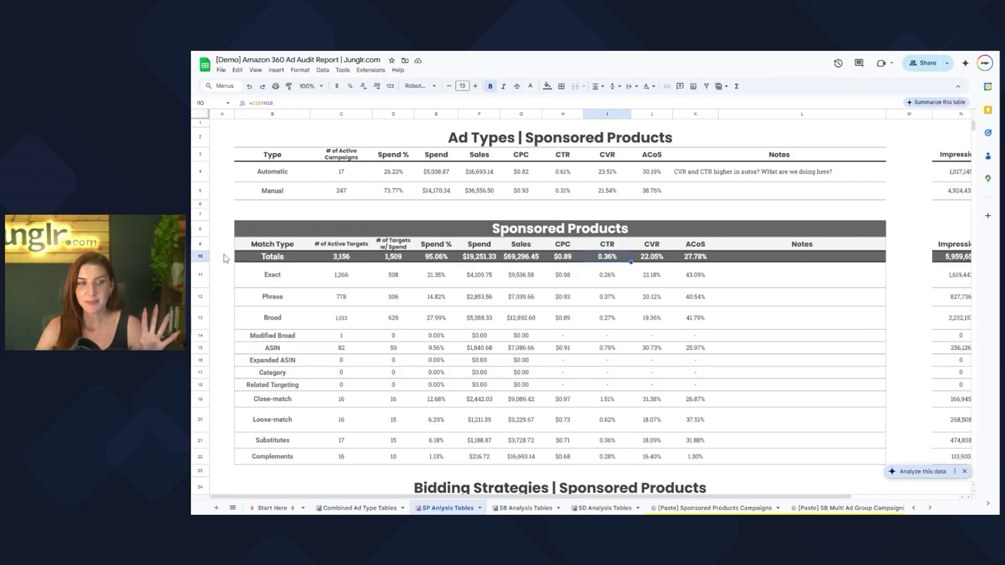
Examine the Dynamic Up and Down row of the Bidding Strategies table, from active campaigns and spend through CPC, CVR and ACoS
scroll(226, 258, "down", 5)
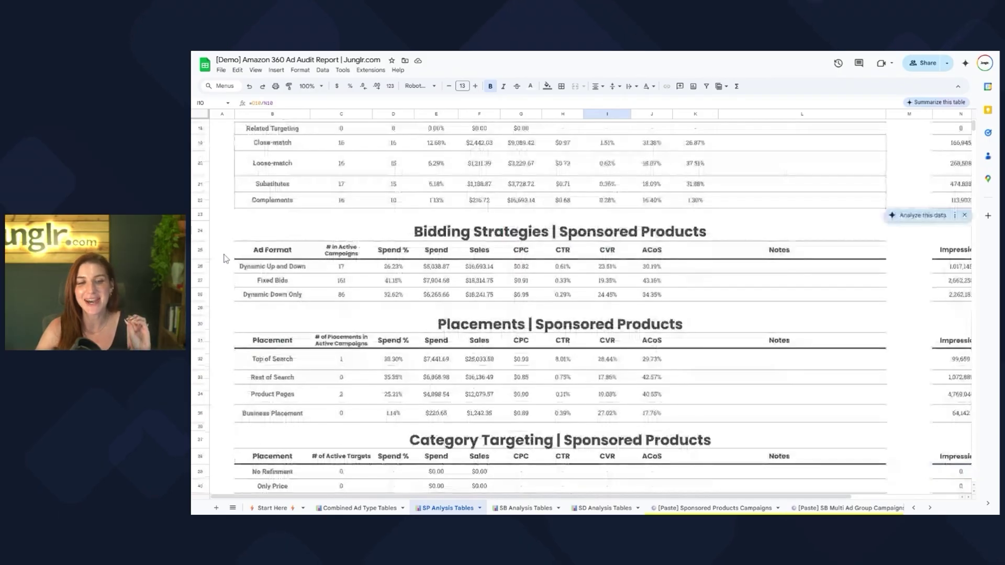
scroll(227, 258, "down", 2)
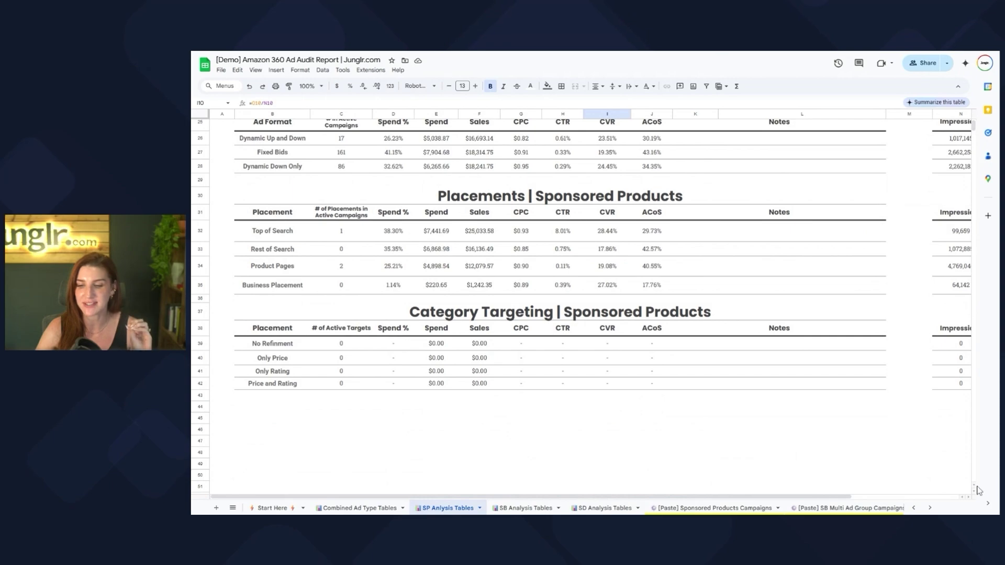
scroll(976, 490, "up", 1)
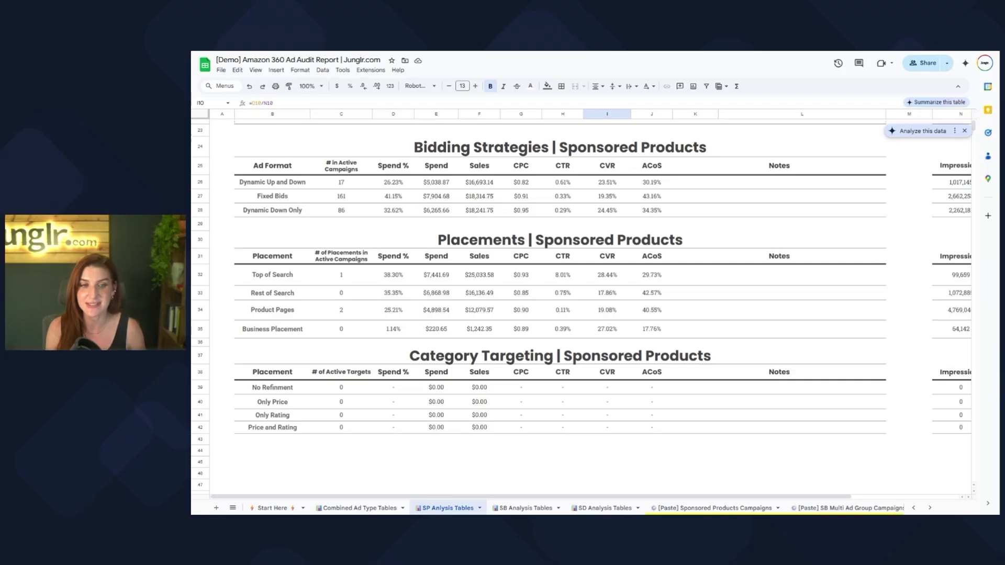
left_click(264, 183)
left_click(633, 188, "shift")
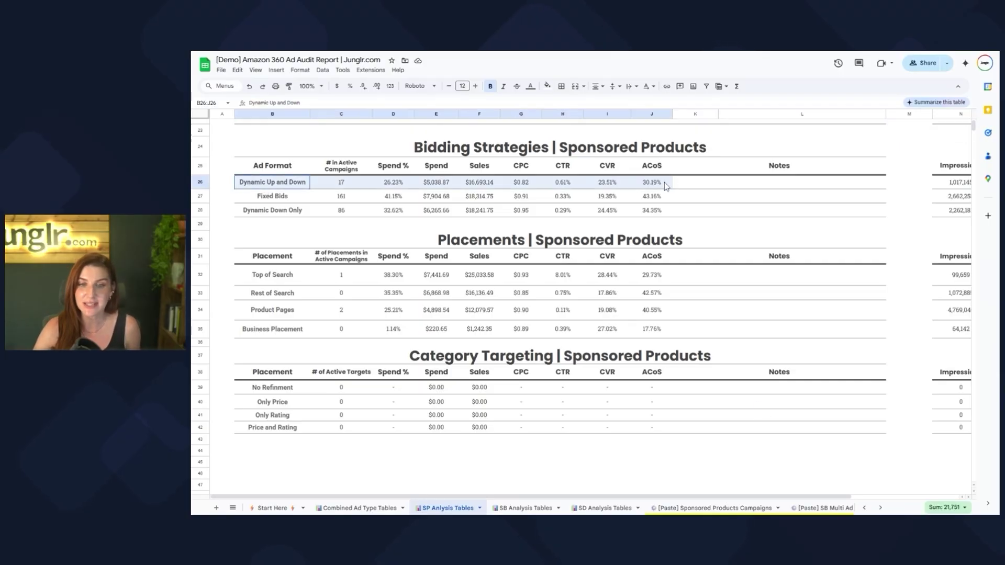
left_click(607, 187)
left_click(527, 189)
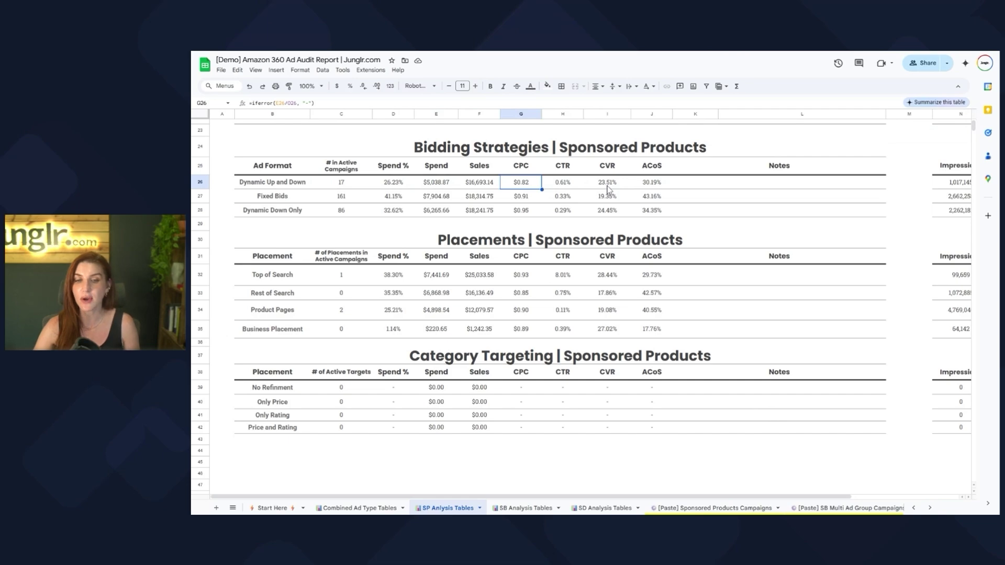
left_click_drag(242, 186, 440, 186)
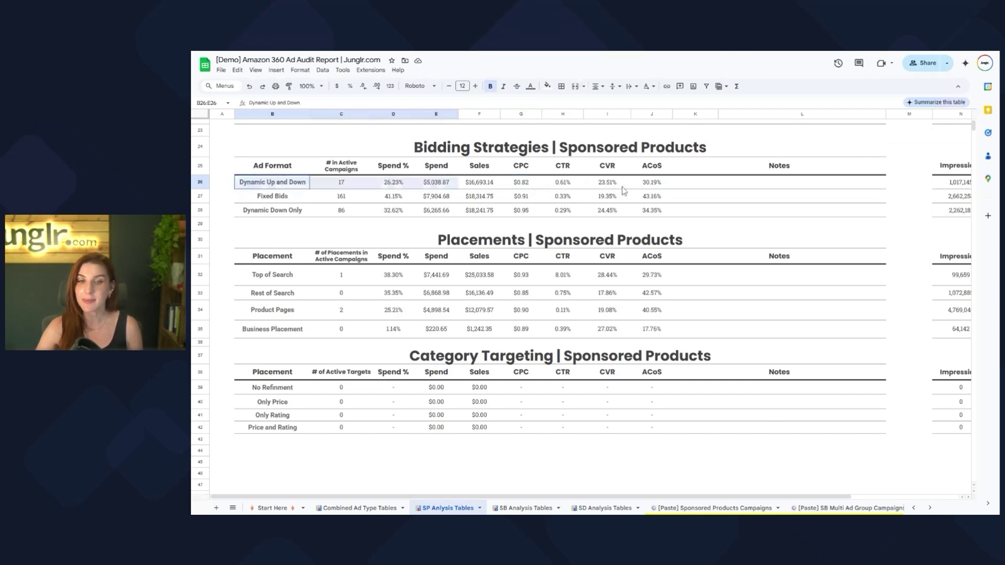
left_click_drag(623, 190, 661, 184)
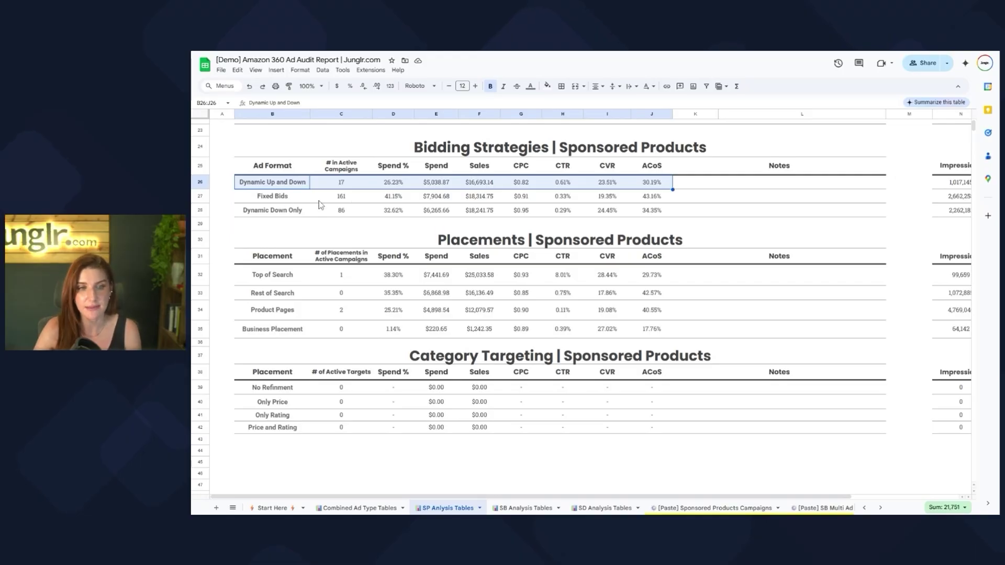
Review the Fixed Bids row and compare the number of active campaigns across the three bidding strategies
left_click_drag(303, 201, 666, 201)
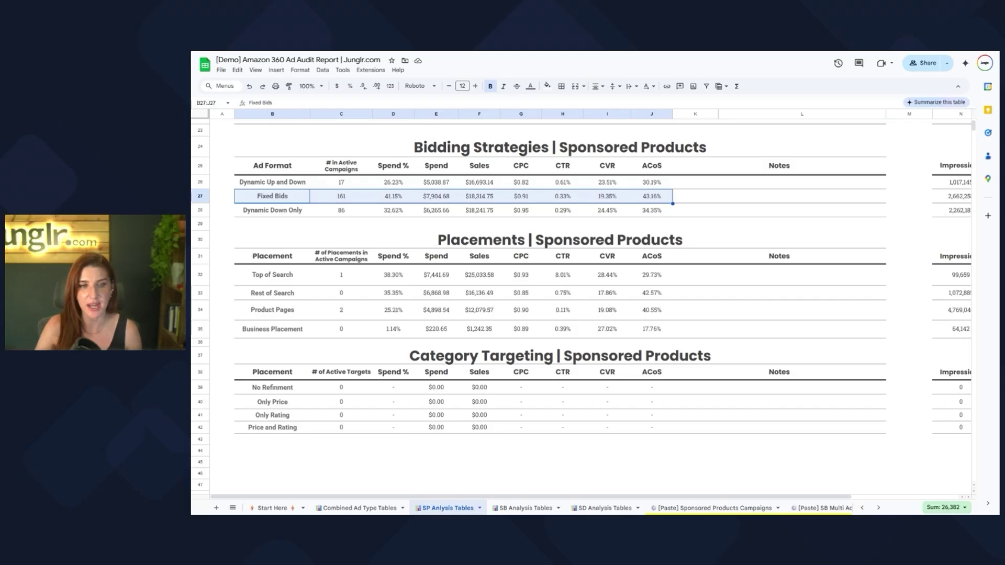
left_click(338, 199)
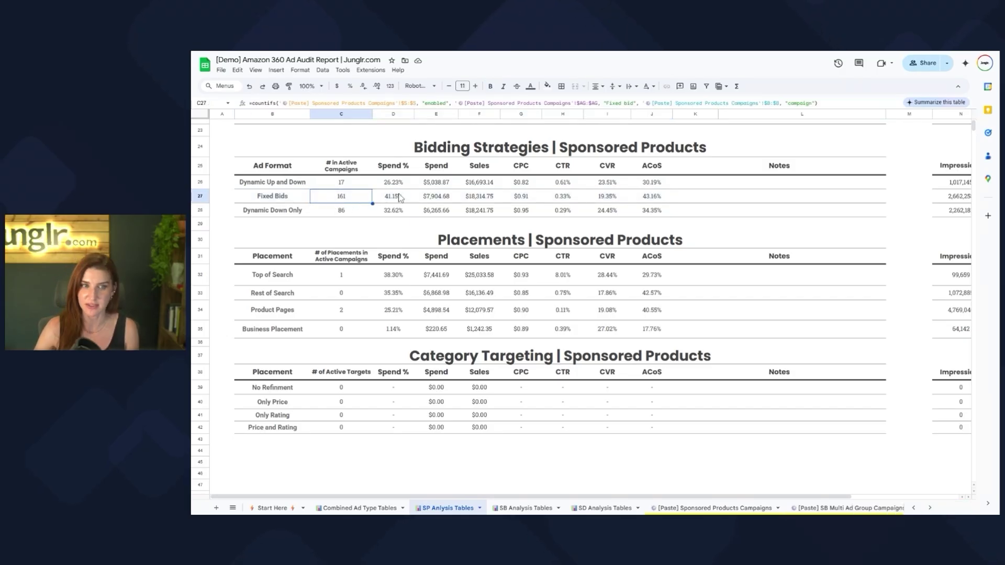
left_click_drag(343, 183, 348, 211)
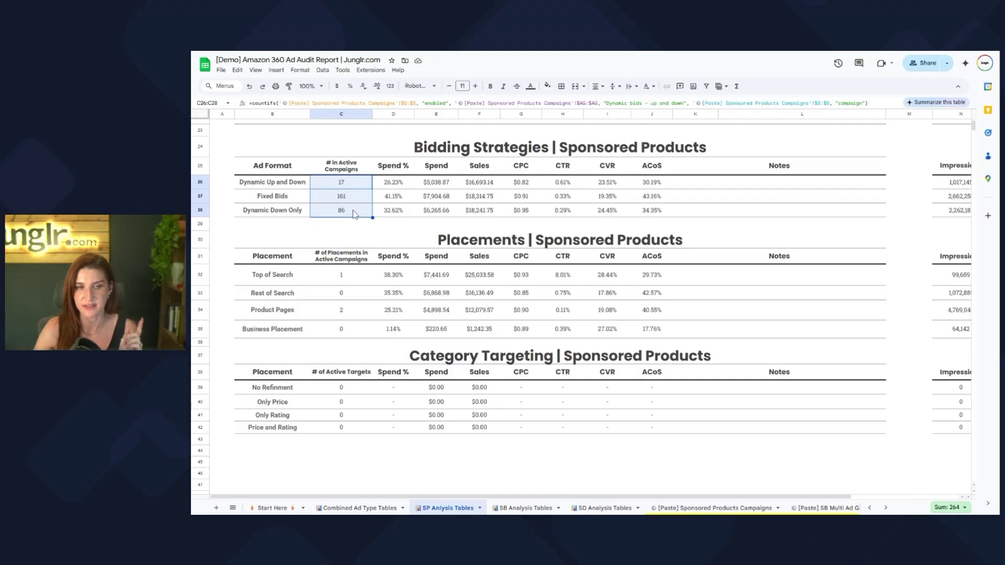
Review the Placements table, comparing CVR and examining the Product Pages, Top of Search and Business Placement rows
left_click_drag(269, 256, 663, 339)
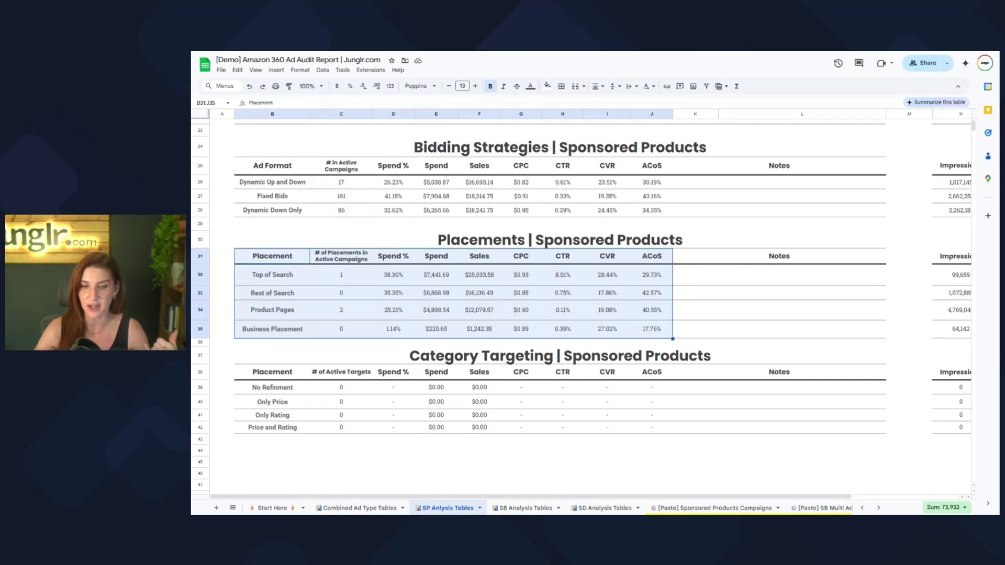
left_click(248, 314)
left_click_drag(246, 312, 656, 317)
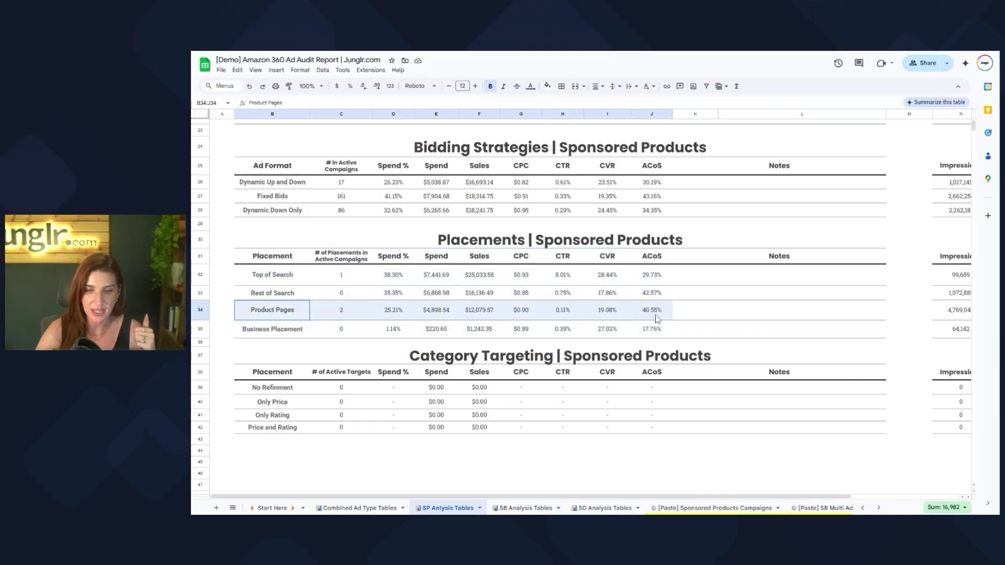
left_click_drag(618, 281, 615, 344)
left_click_drag(660, 278, 246, 277)
left_click_drag(278, 335, 609, 334)
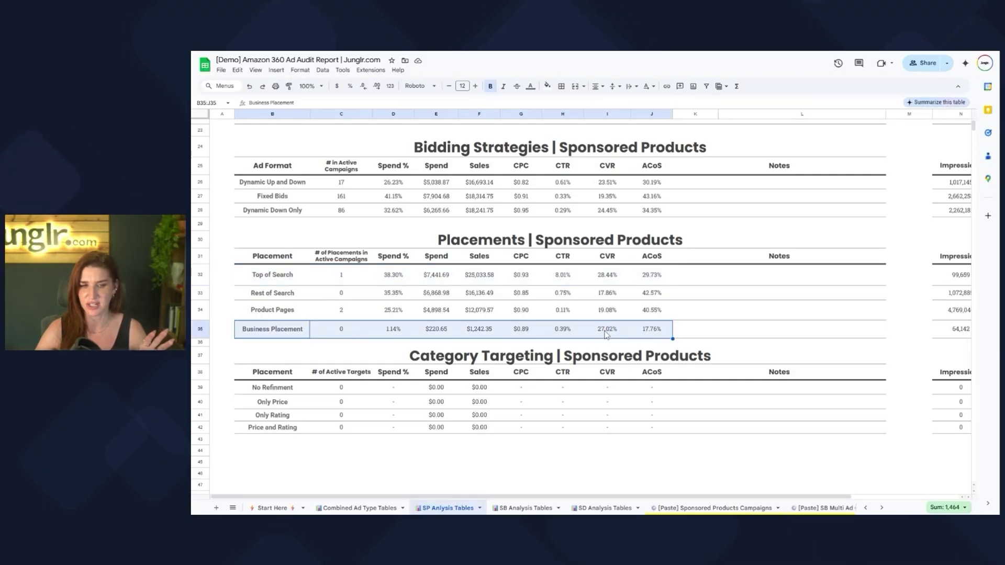
left_click(349, 338)
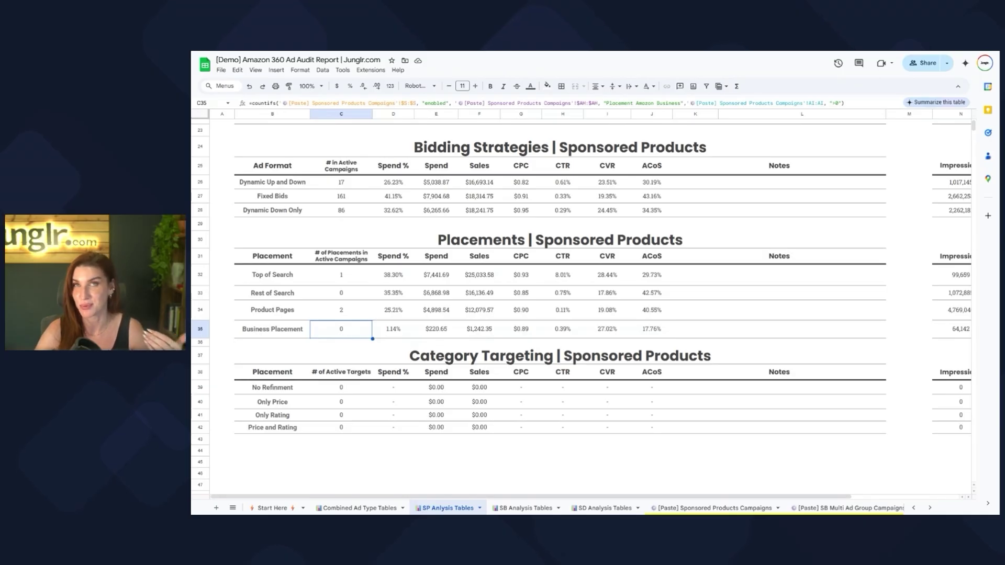
Examine the Rest of Search placement's CVR, ACoS and spend against its number of placements in active campaigns
left_click(586, 295)
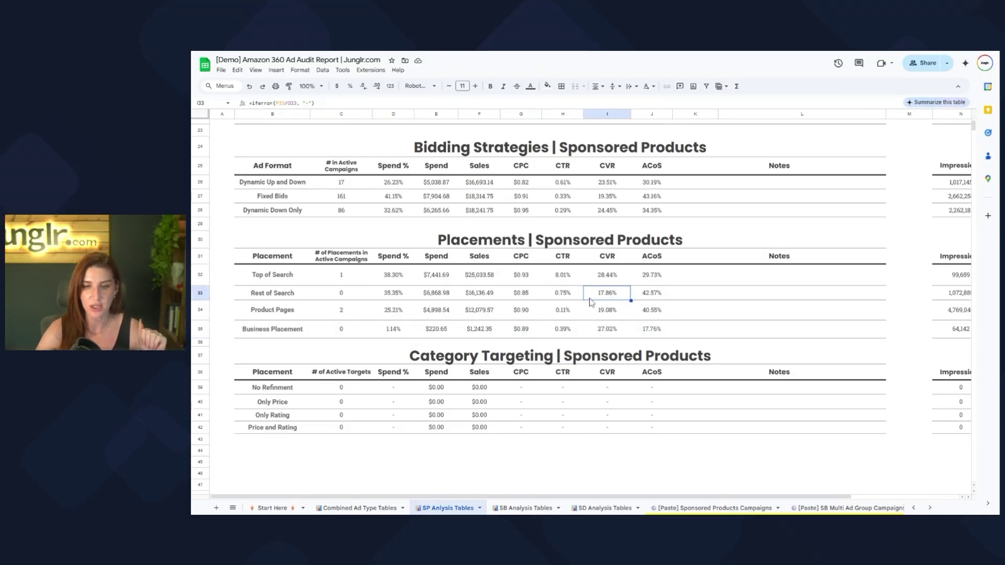
left_click(335, 296)
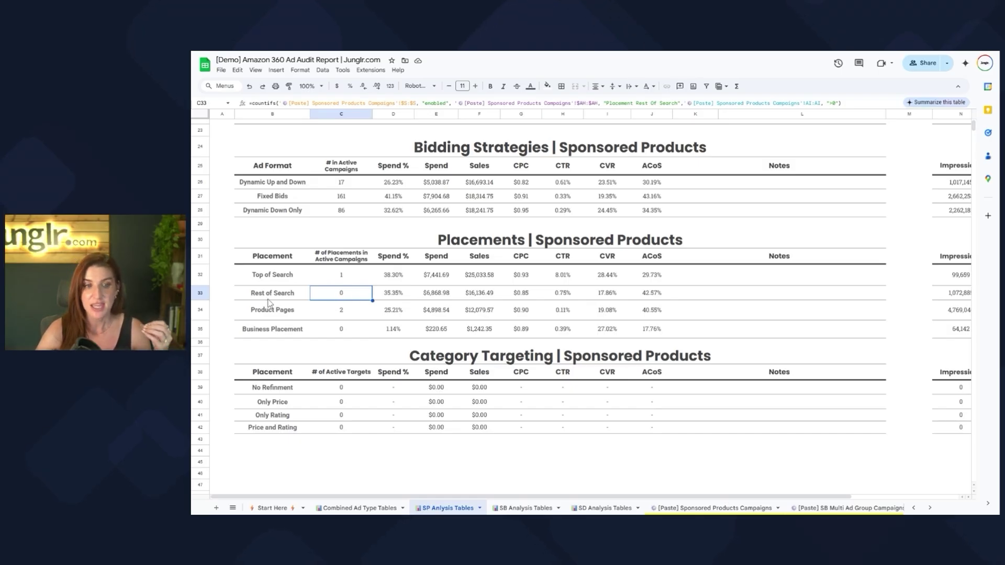
left_click(592, 295)
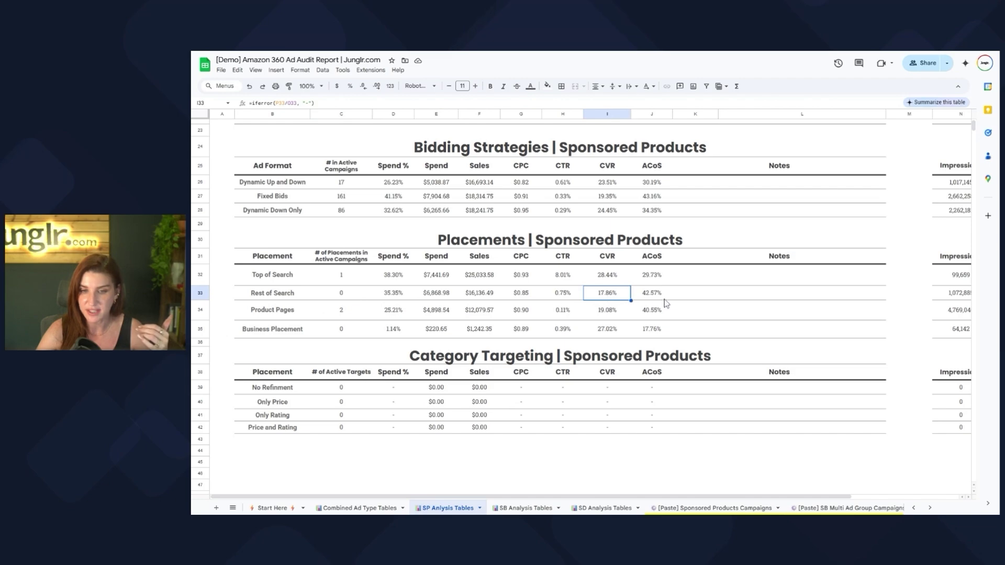
left_click_drag(665, 304, 419, 300)
left_click(356, 300)
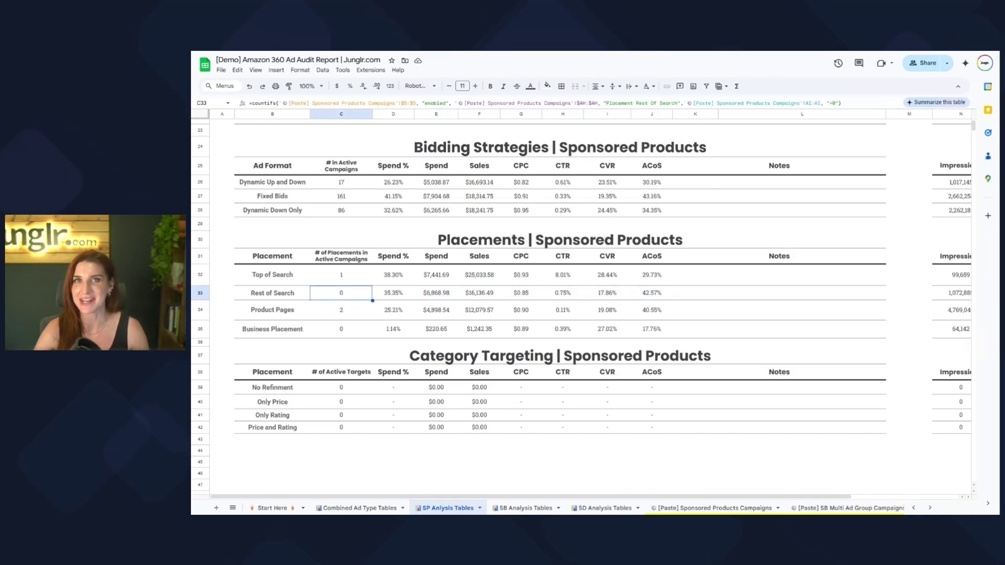
left_click(223, 294)
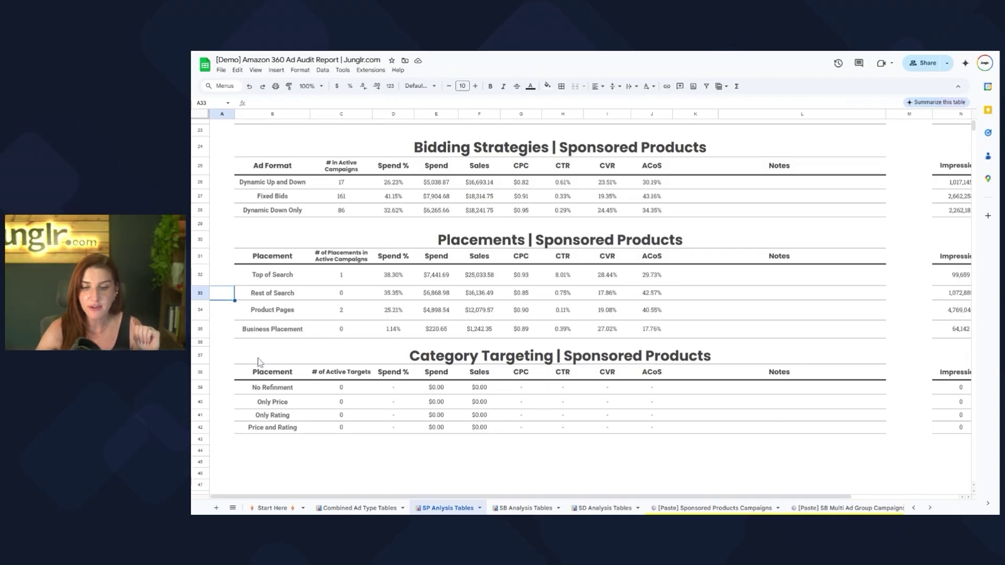
Review the Category Targeting table, examining the No Refinment, Only Price and Only Rating rows
left_click_drag(258, 358, 772, 433)
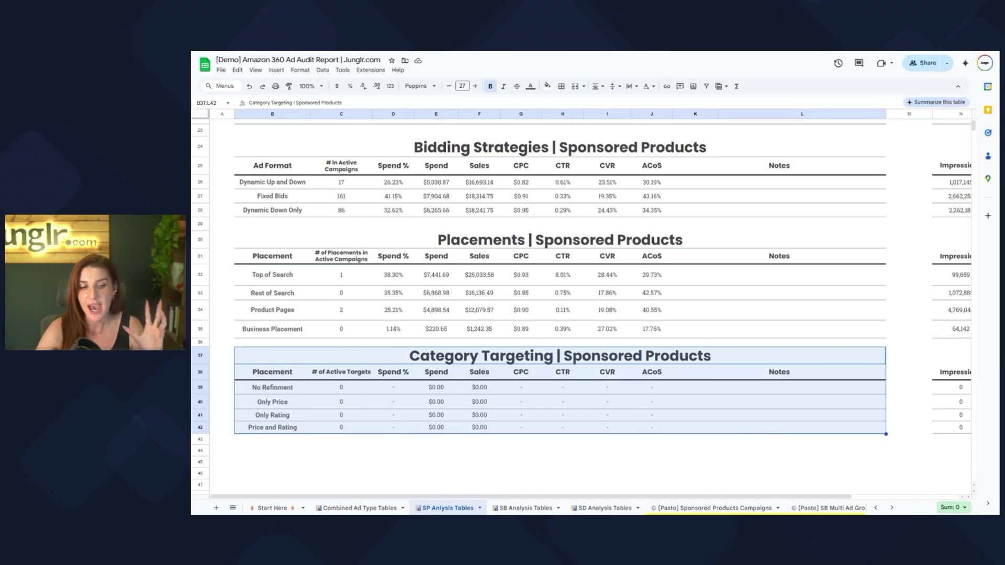
left_click_drag(257, 388, 678, 390)
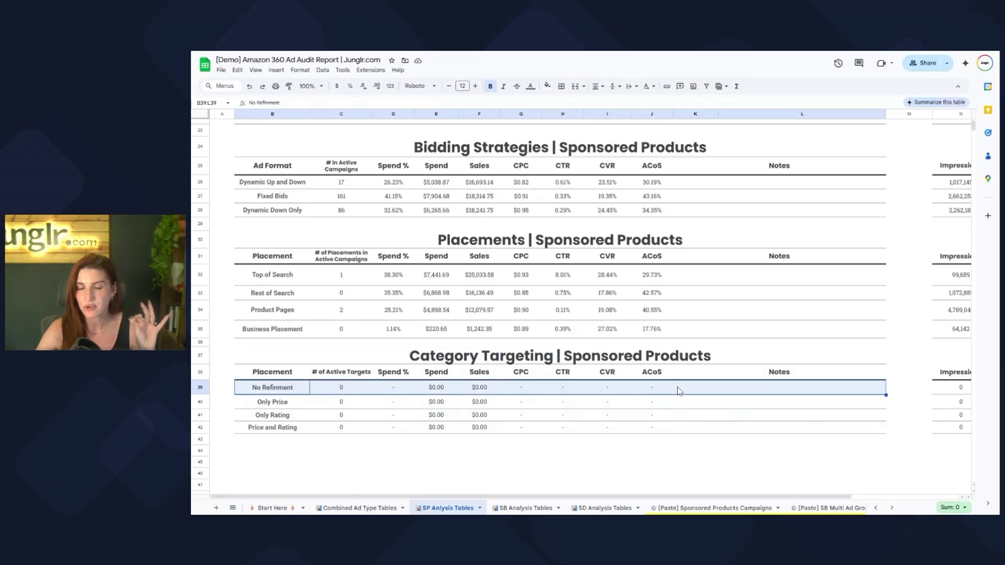
left_click(267, 407)
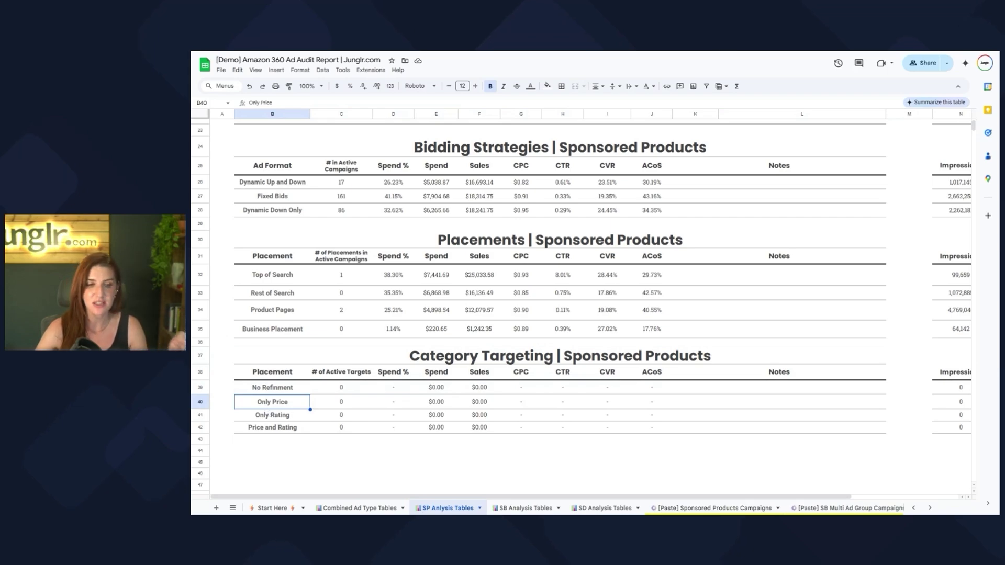
left_click_drag(262, 407, 660, 415)
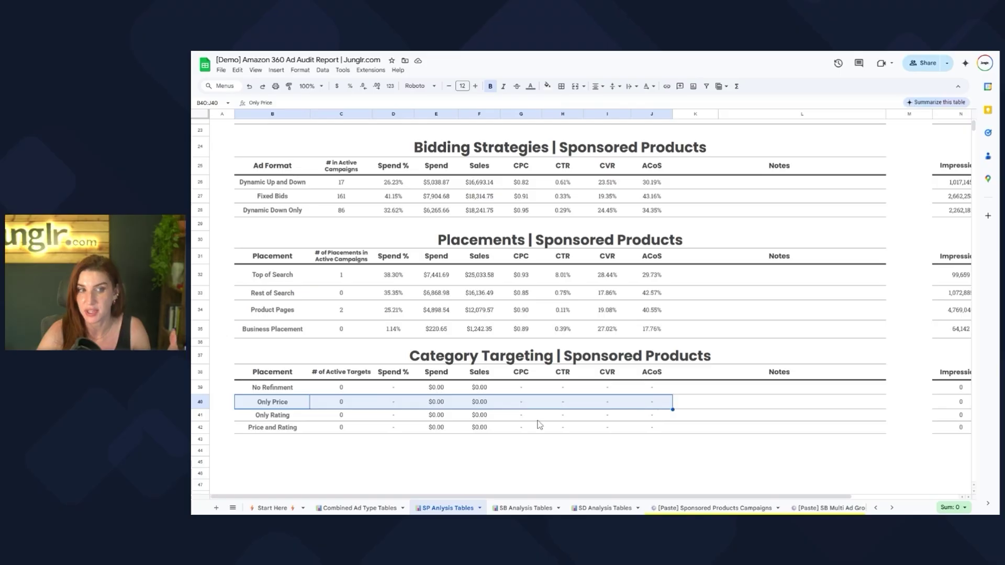
left_click_drag(259, 419, 661, 424)
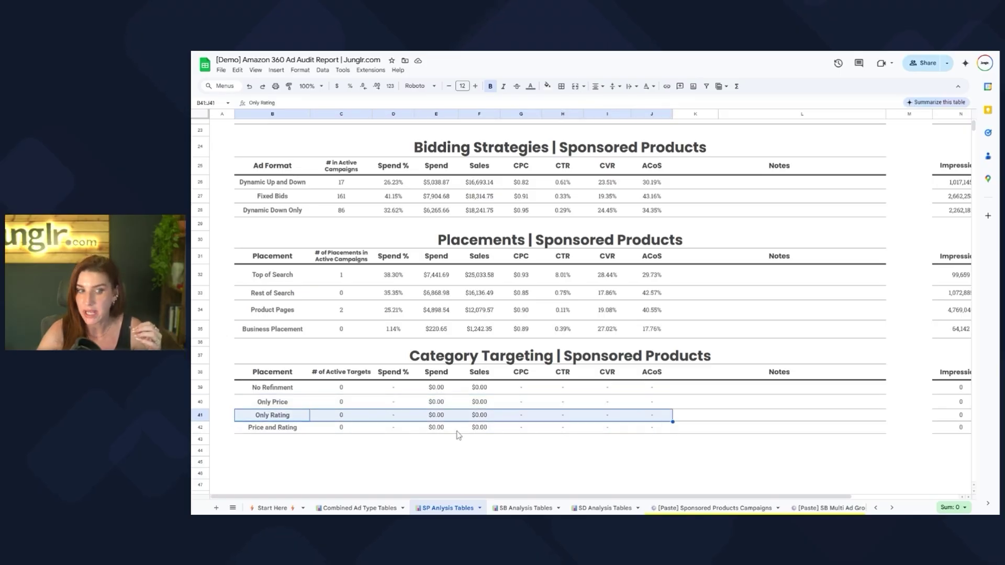
Examine the Price and Rating row of the Category Targeting table and review the Only Price and Only Rating rows together
left_click_drag(265, 430, 700, 432)
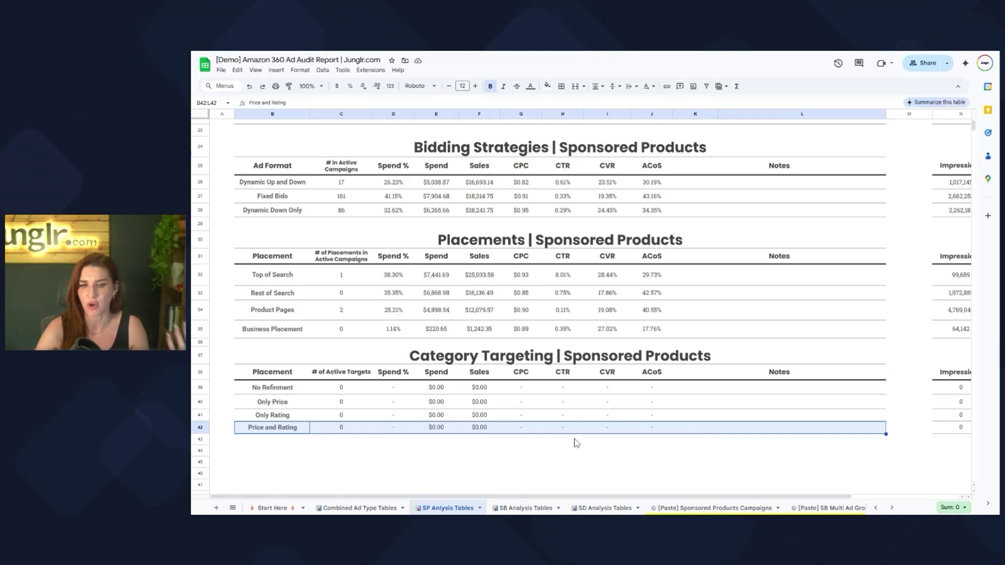
left_click_drag(250, 359, 737, 434)
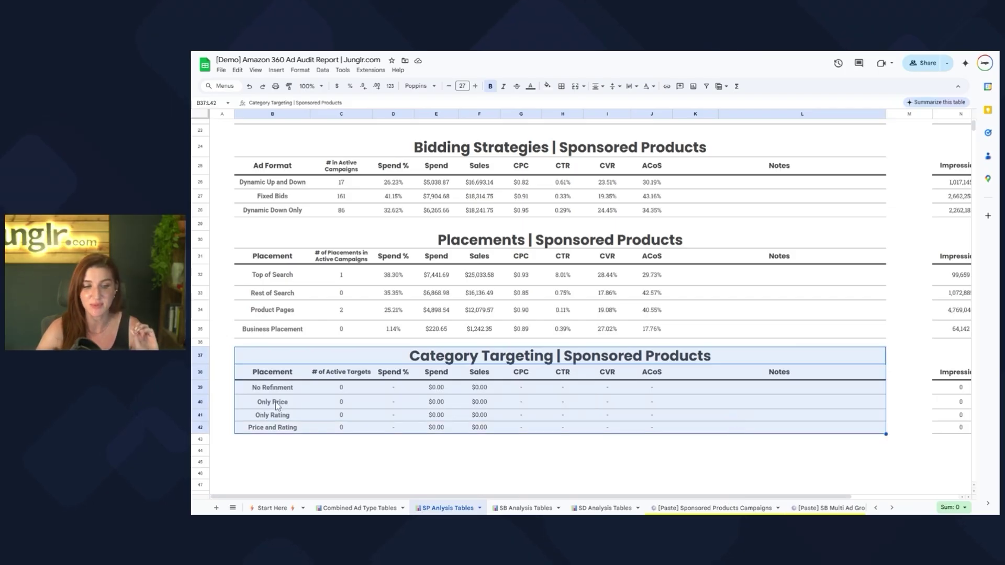
left_click(242, 404)
left_click_drag(242, 404, 658, 417)
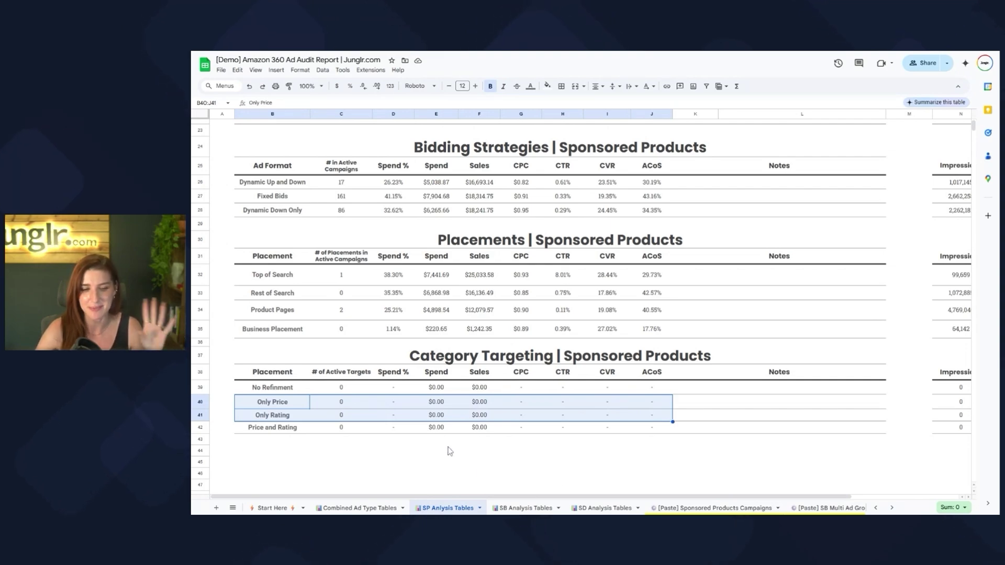
scroll(452, 454, "up", 7)
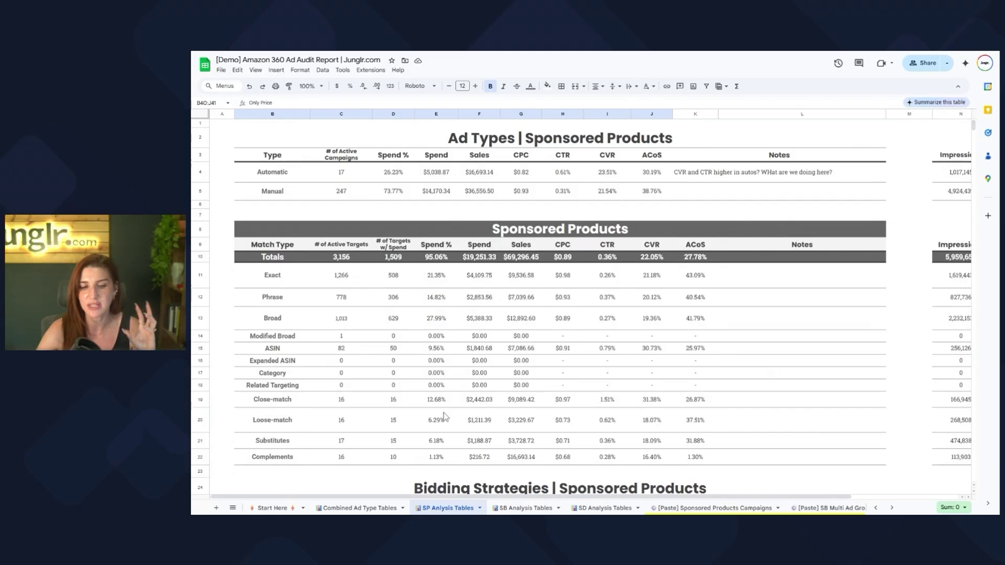
scroll(444, 416, "down", 5)
scroll(444, 416, "down", 2)
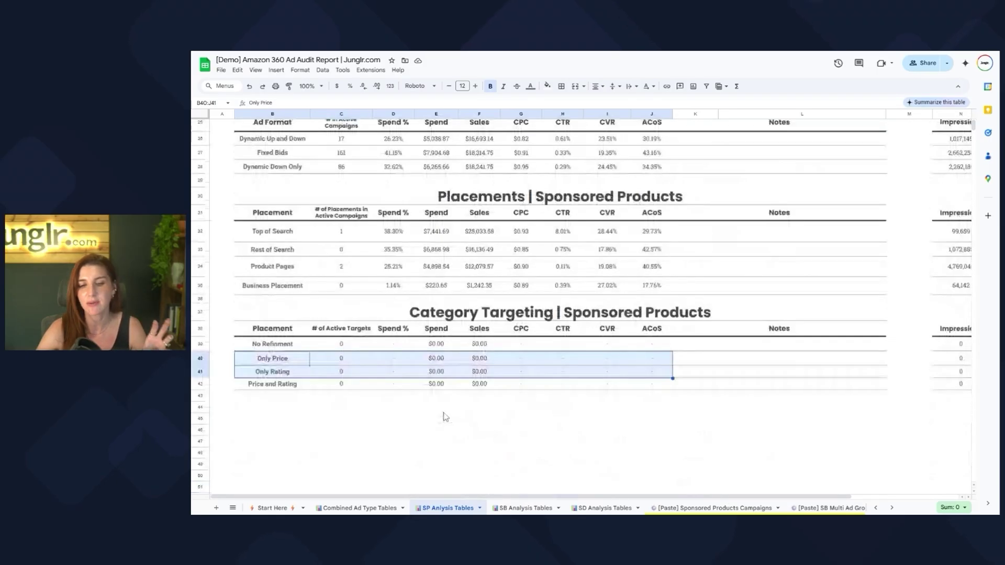
left_click(479, 408)
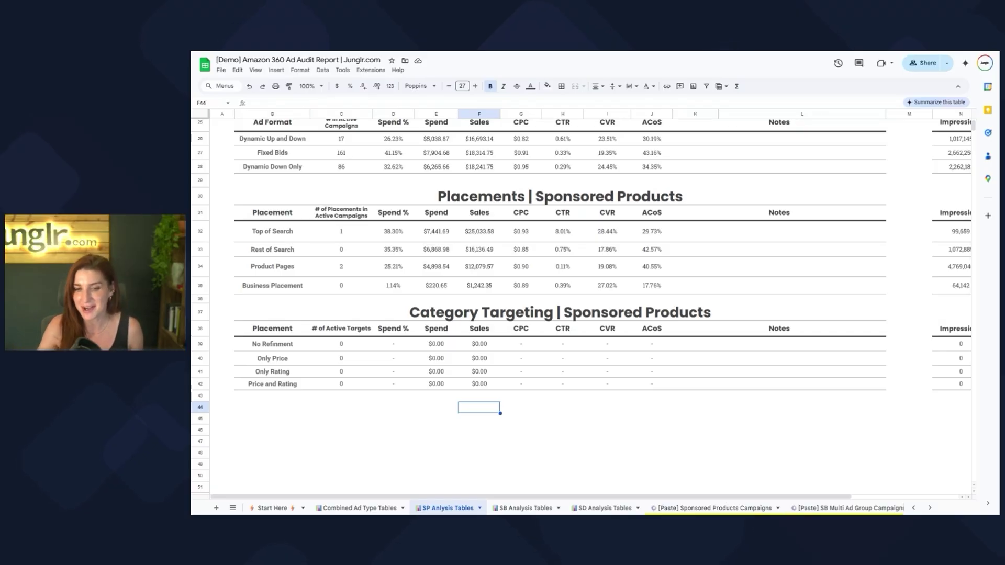
Open the SB Analysis Tables sheet and examine the ASINs row's spend share, CTR, CVR and ACoS in the Sponsored Brands table
left_click(518, 508)
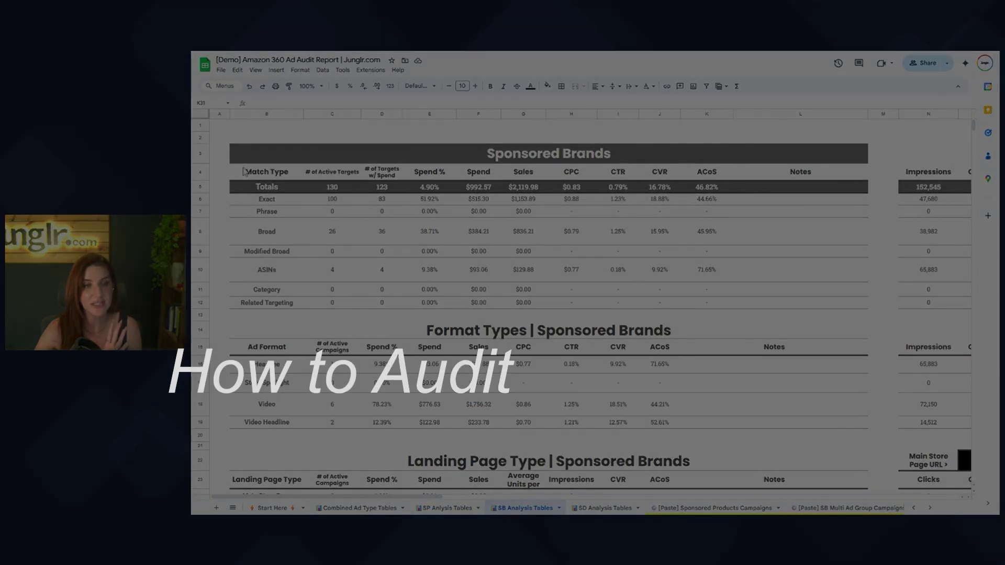
left_click_drag(245, 157, 593, 308)
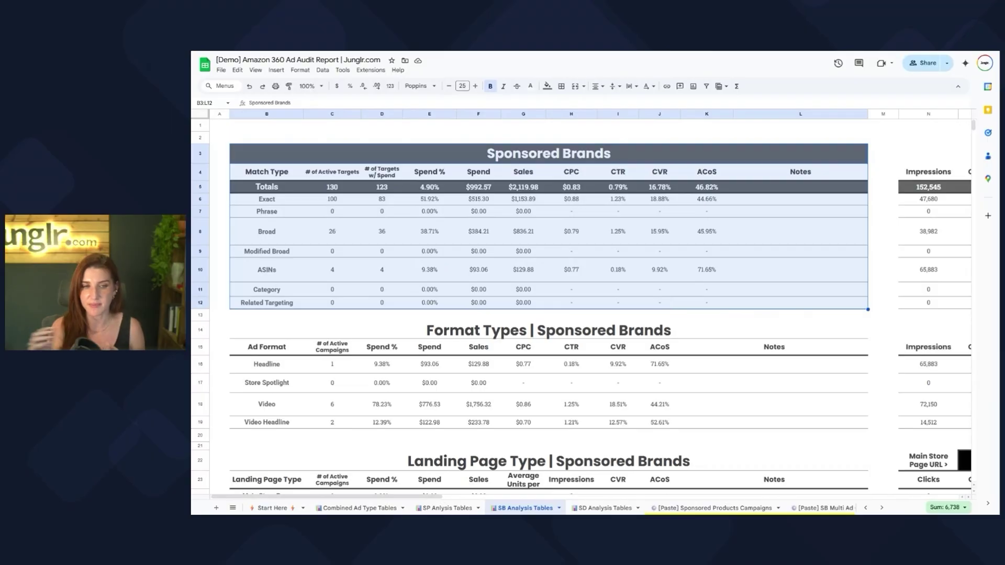
left_click(708, 273)
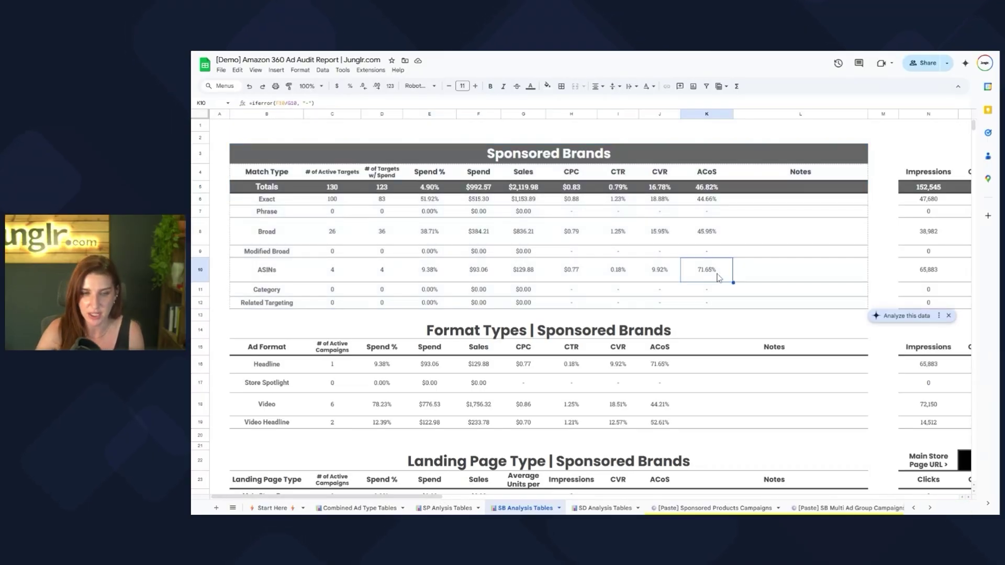
left_click_drag(710, 277, 289, 270)
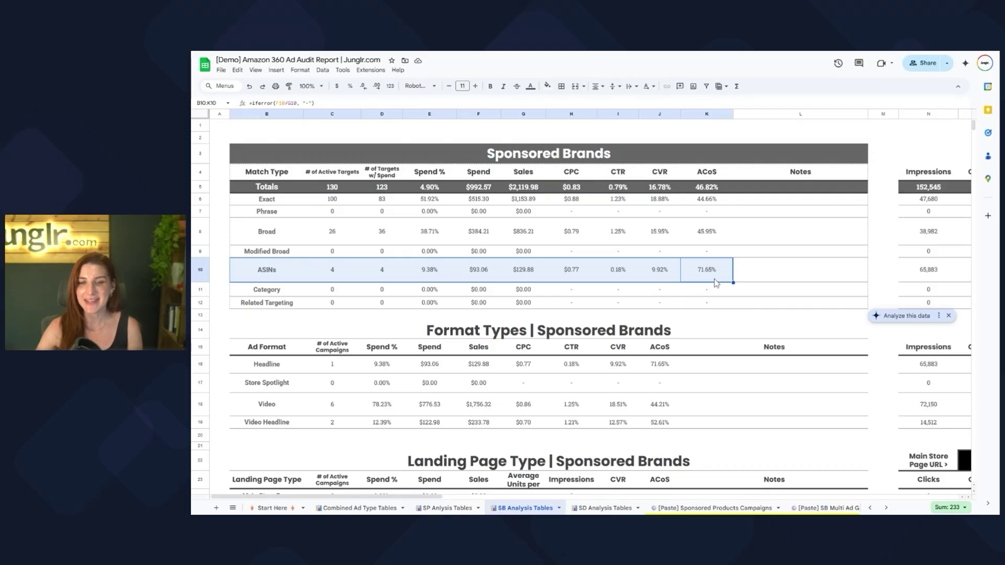
left_click(429, 276)
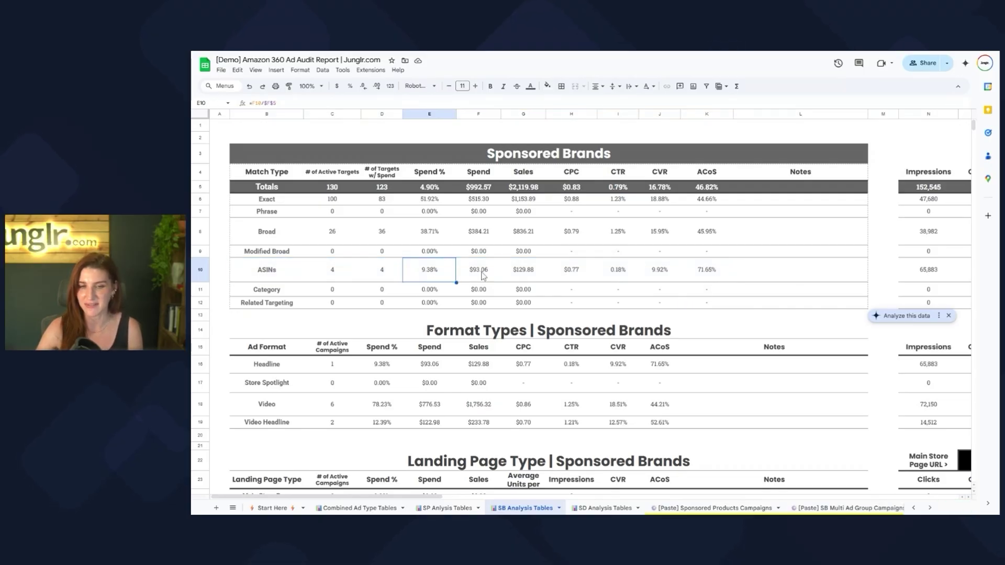
left_click(623, 279)
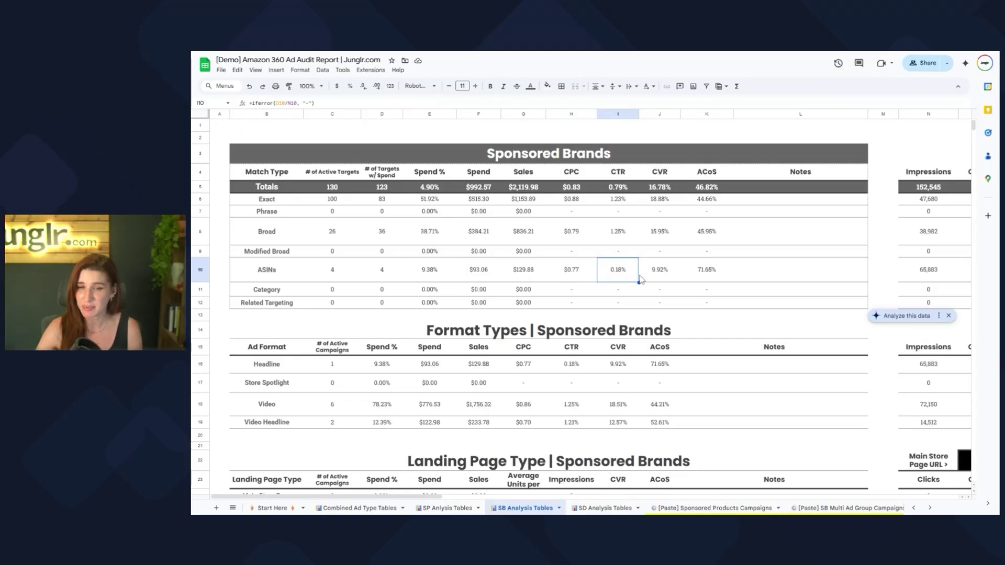
left_click(669, 279)
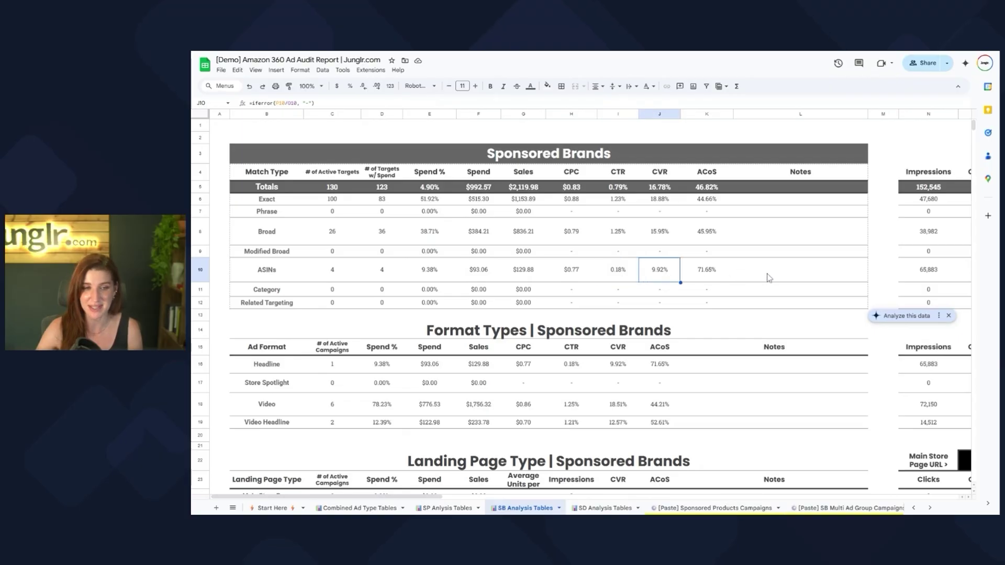
left_click_drag(769, 278, 294, 269)
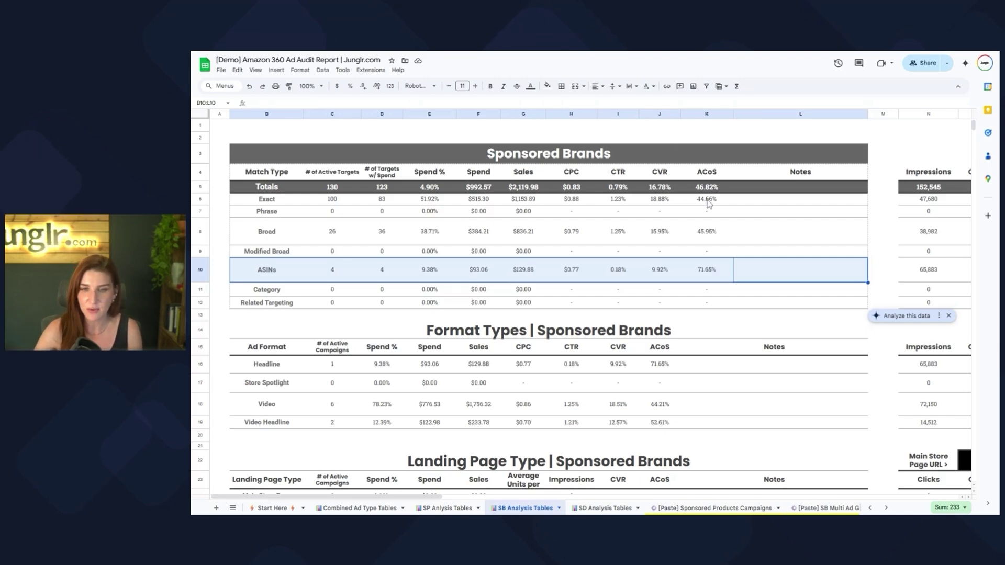
Examine the Exact match row in the Sponsored Brands table, checking its CTR, CVR and spend share
mouse_move(708, 203)
left_mouse_down()
mouse_move(334, 197)
mouse_move(267, 201)
mouse_move(260, 210)
mouse_move(691, 209)
left_mouse_up()
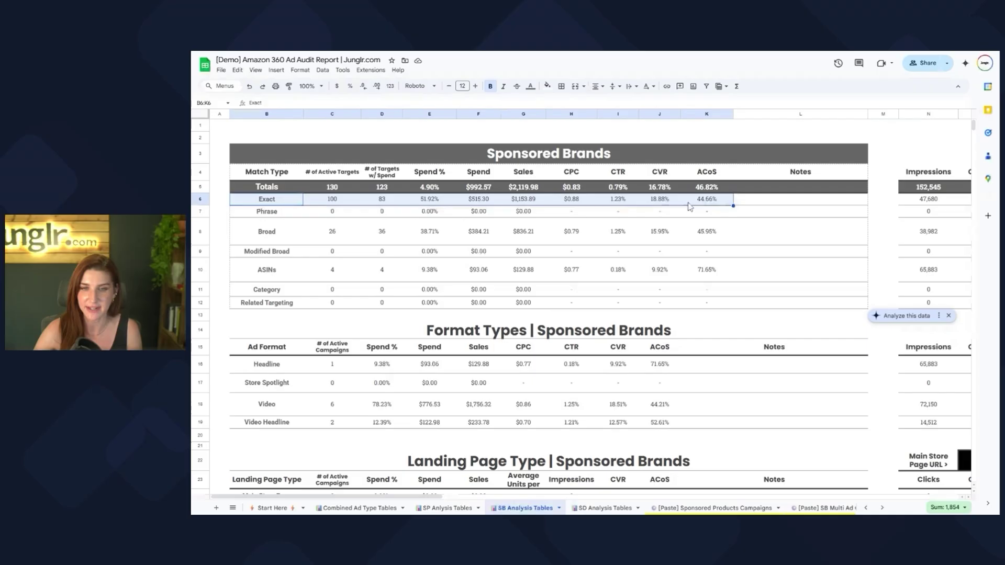
left_click(618, 204)
left_click(664, 202)
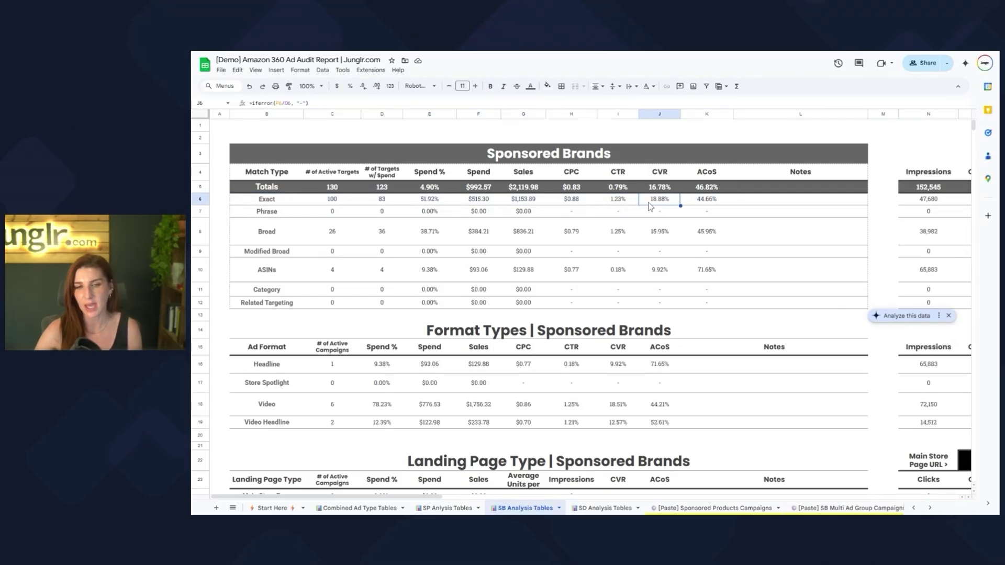
left_click(429, 199)
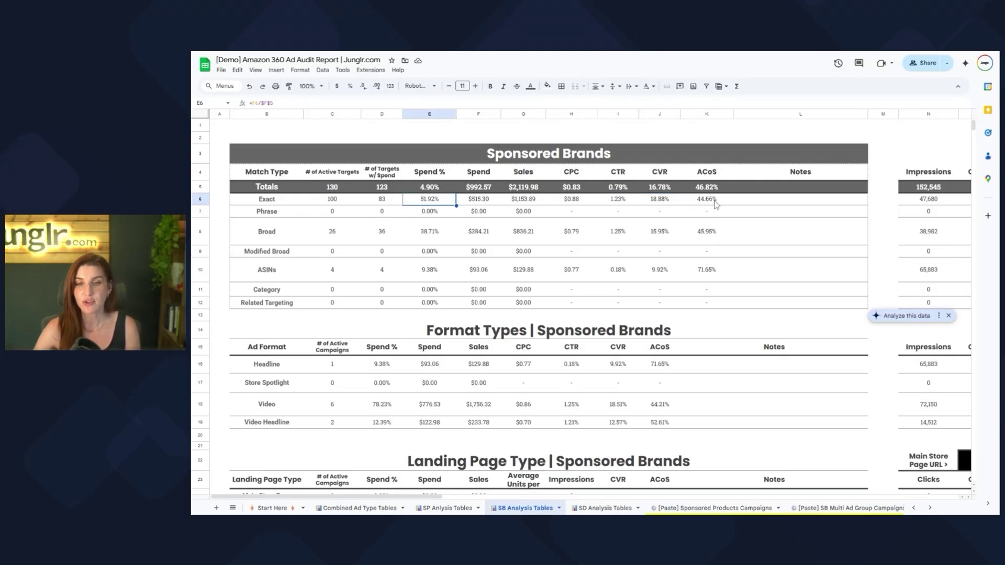
Compare the Broad match row with the Exact match row in the Sponsored Brands table
left_click_drag(723, 204, 705, 232)
left_click(248, 236)
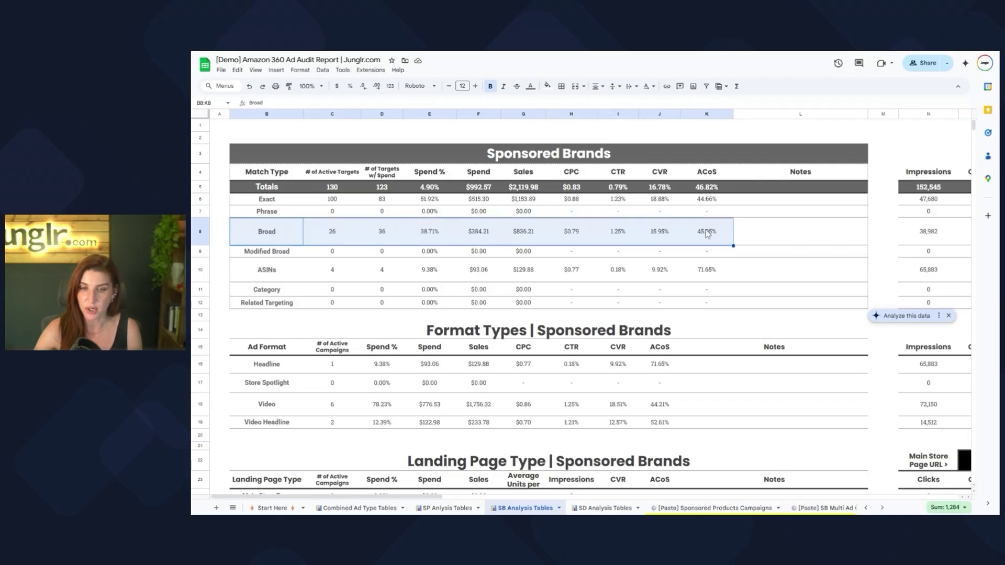
left_click(429, 202)
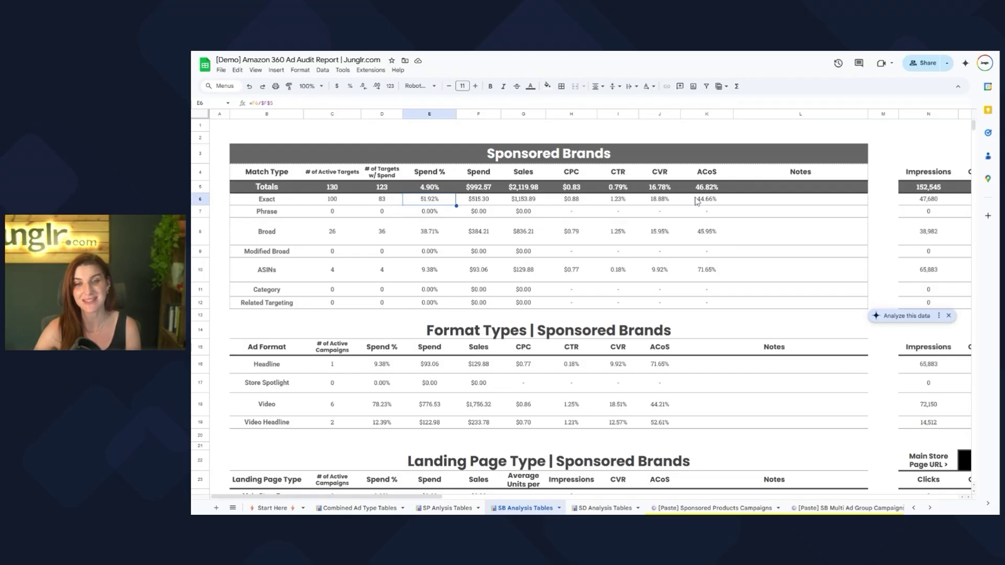
left_click(259, 234)
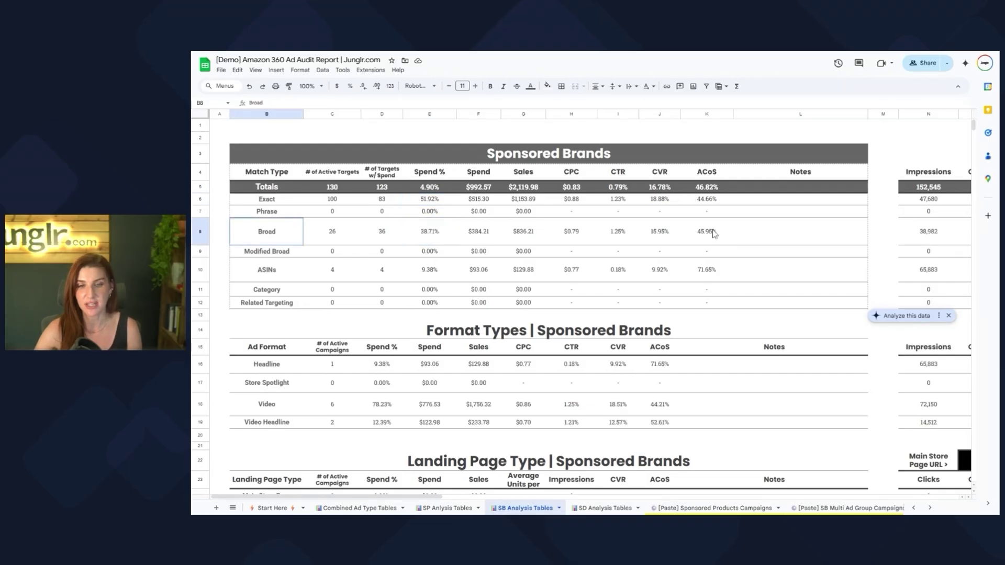
left_click(711, 231, "shift")
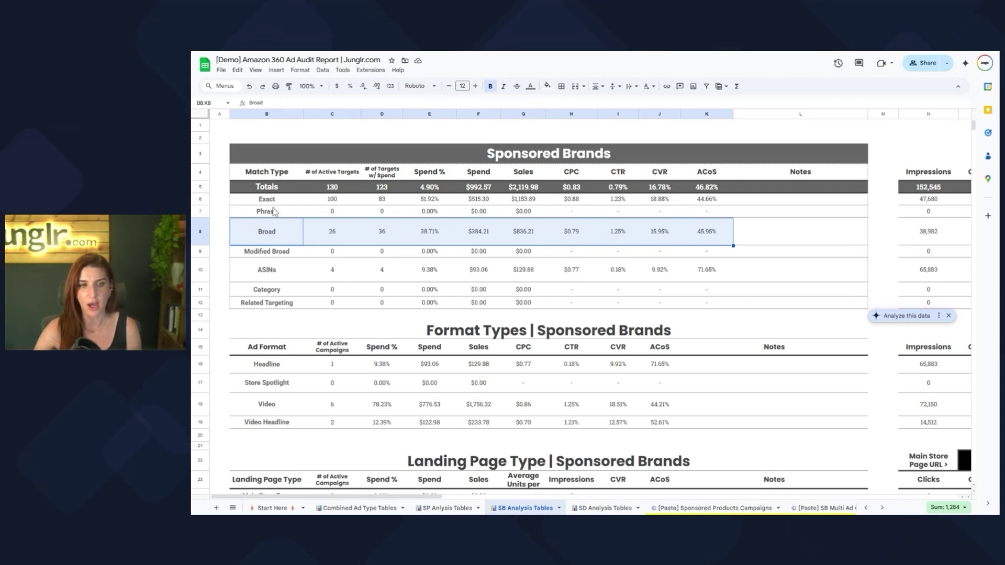
left_click_drag(255, 200, 691, 206)
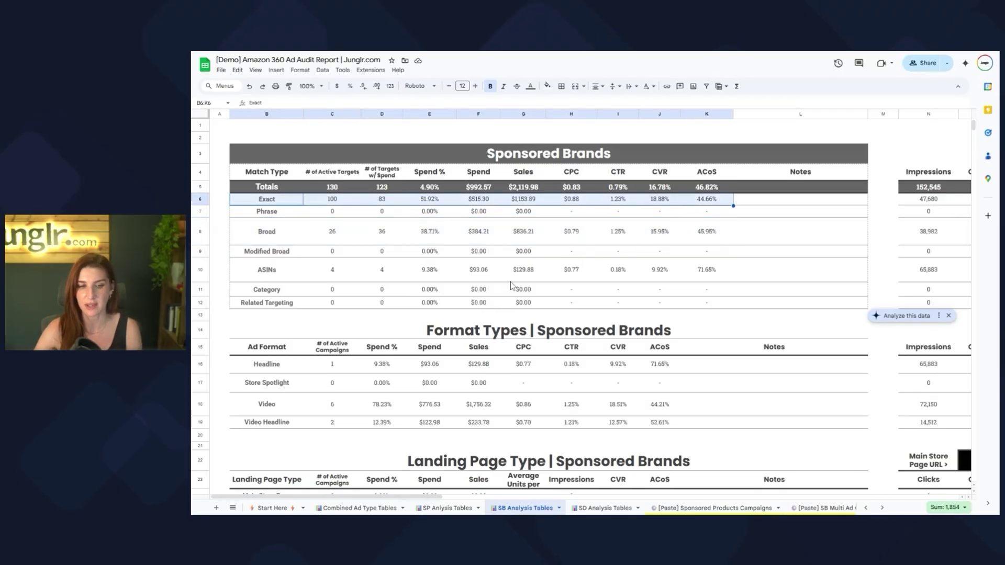
Review the Sponsored Brands Format Types table, comparing active campaign counts and CVR across the ad formats
scroll(511, 285, "down", 3)
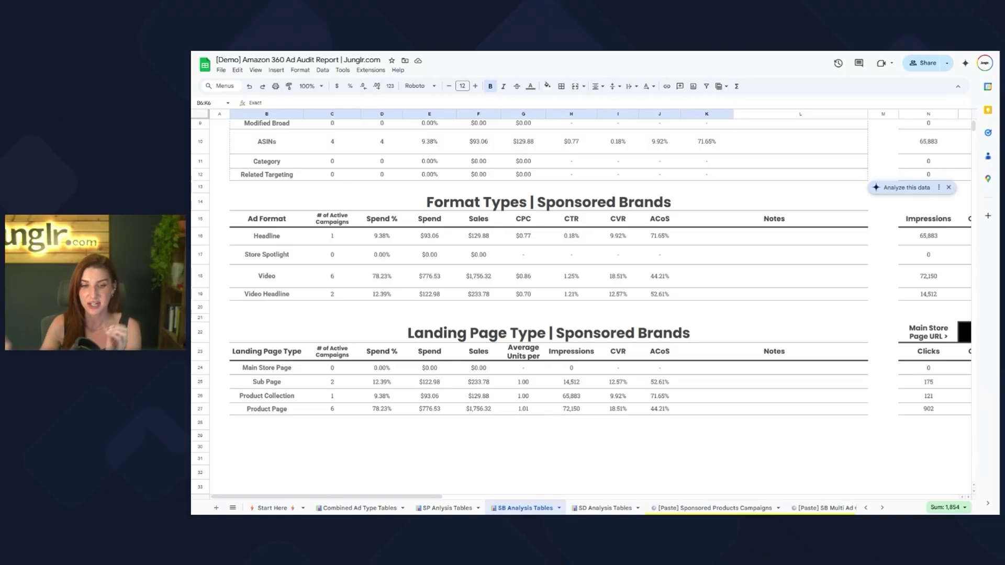
left_click_drag(260, 207, 681, 295)
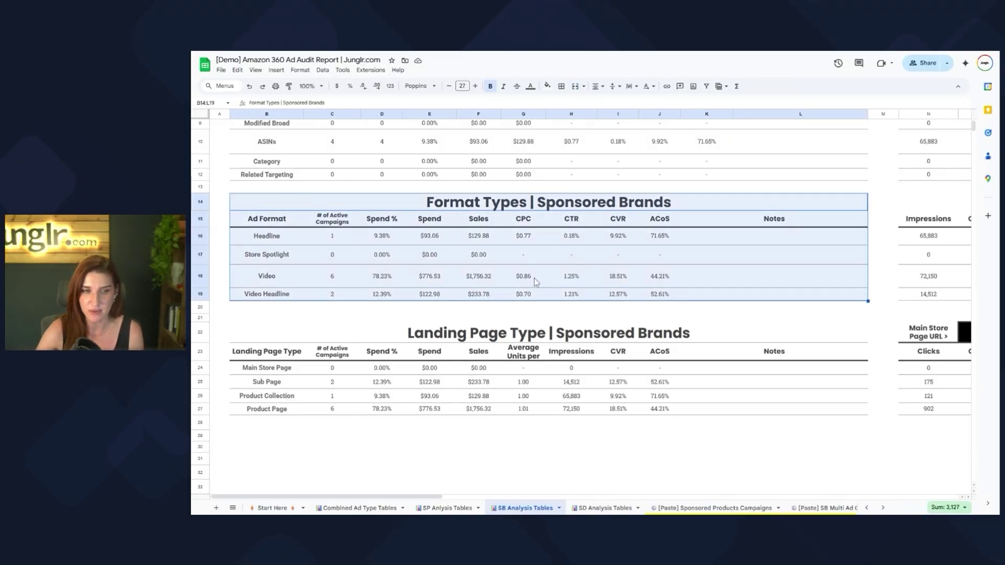
left_click(333, 240)
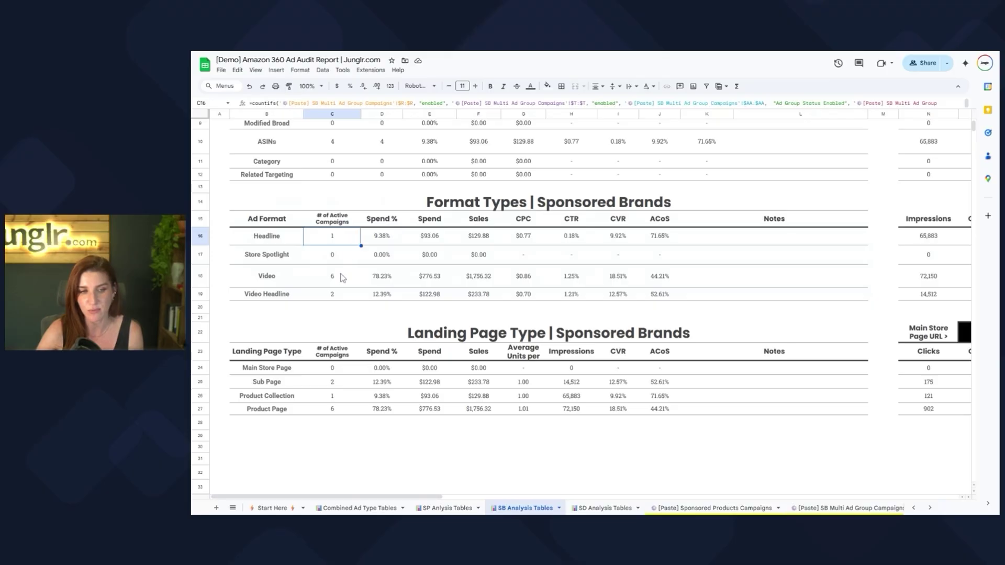
left_click(335, 293)
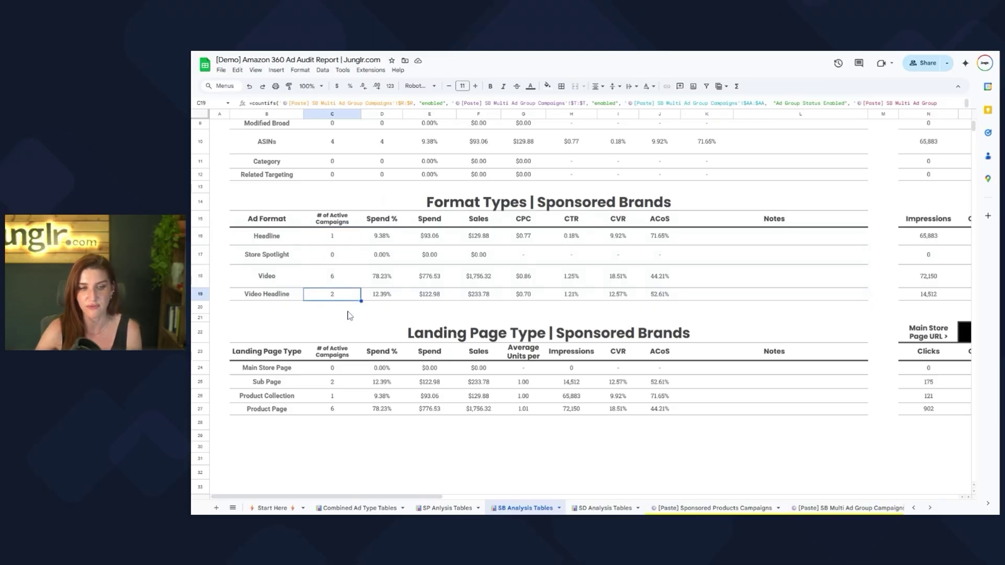
left_click_drag(622, 241, 626, 299)
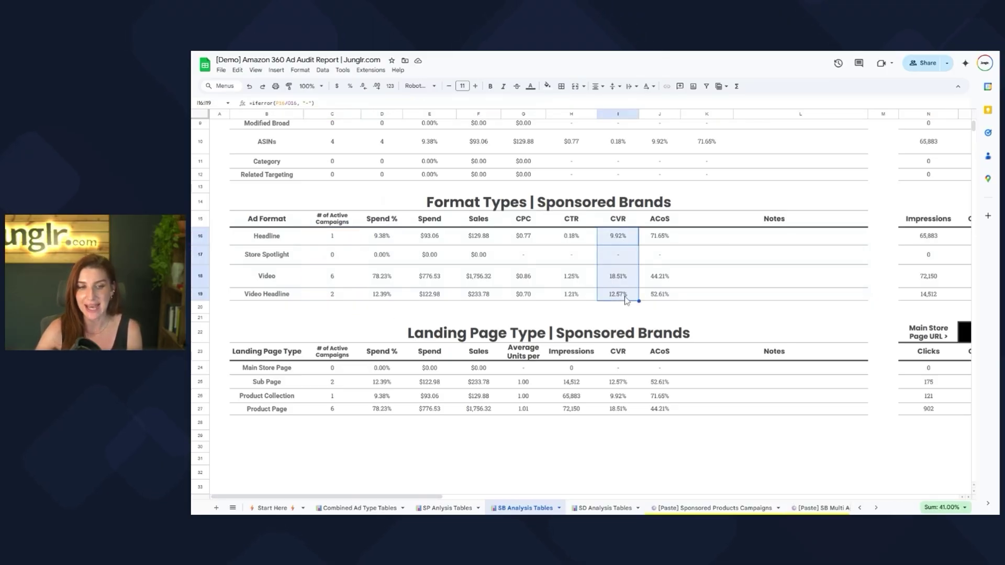
Examine the Headline format row in the Format Types table, checking its CTR and CVR
left_click_drag(220, 236, 673, 238)
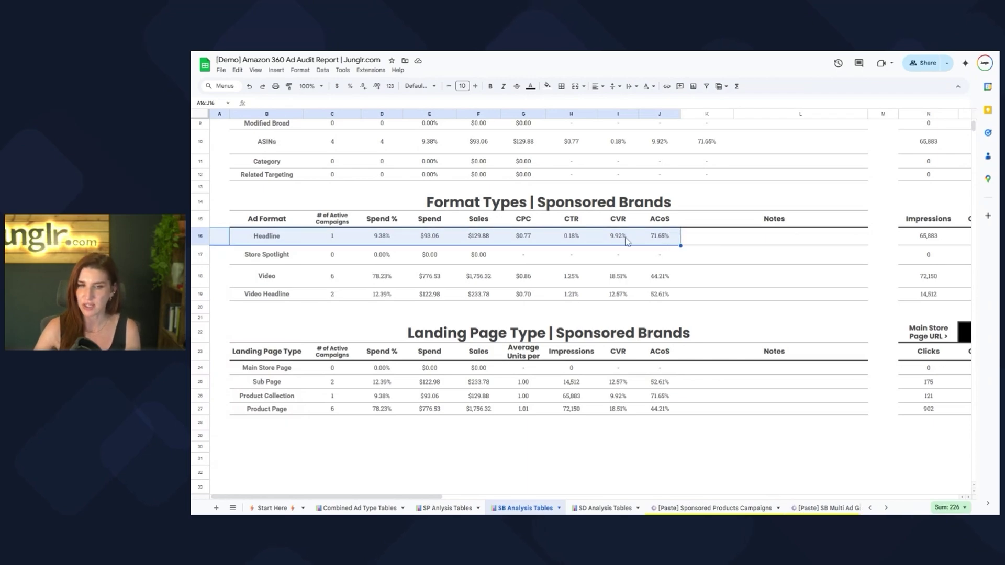
left_click(581, 238)
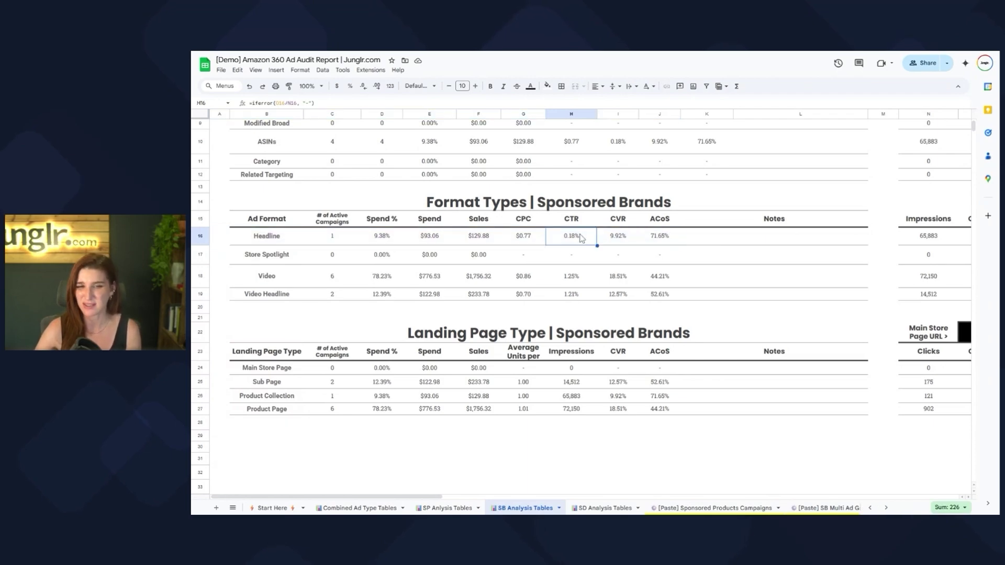
left_click(623, 242)
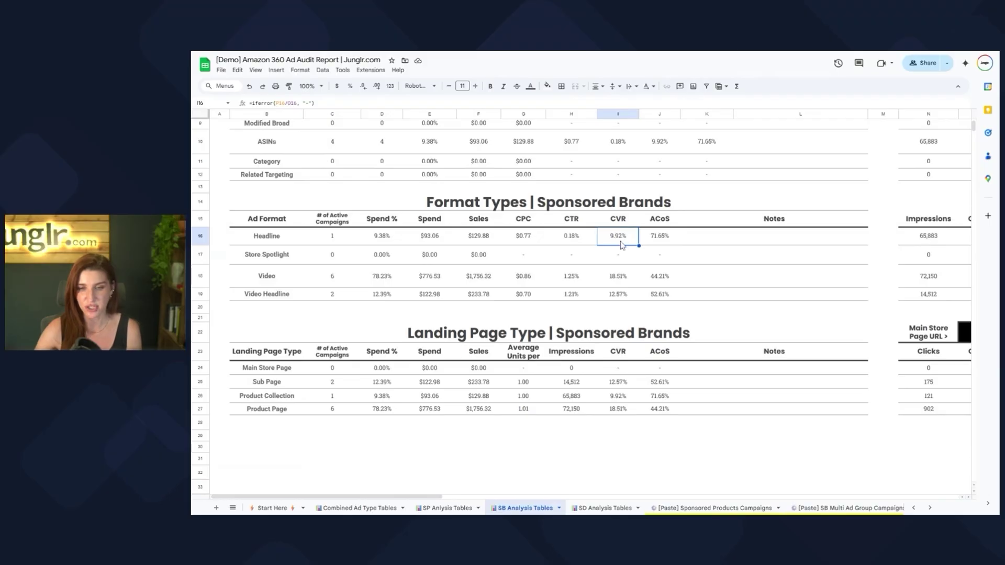
left_click_drag(254, 244, 677, 245)
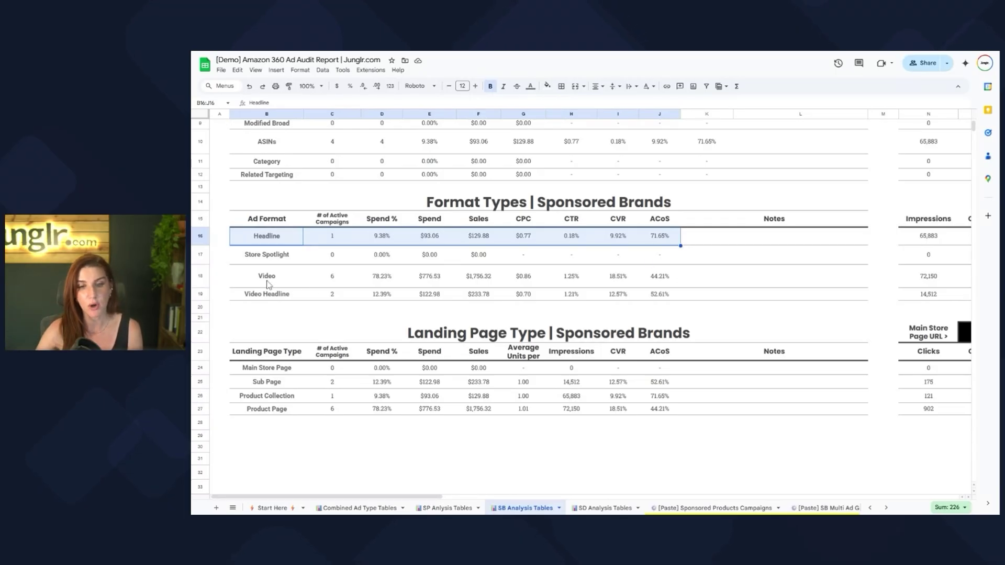
Compare the Headline row, including its ACoS, with the Video and Video Headline rows, and check the Video format's CPC
left_click_drag(267, 284, 666, 297)
left_click(661, 236)
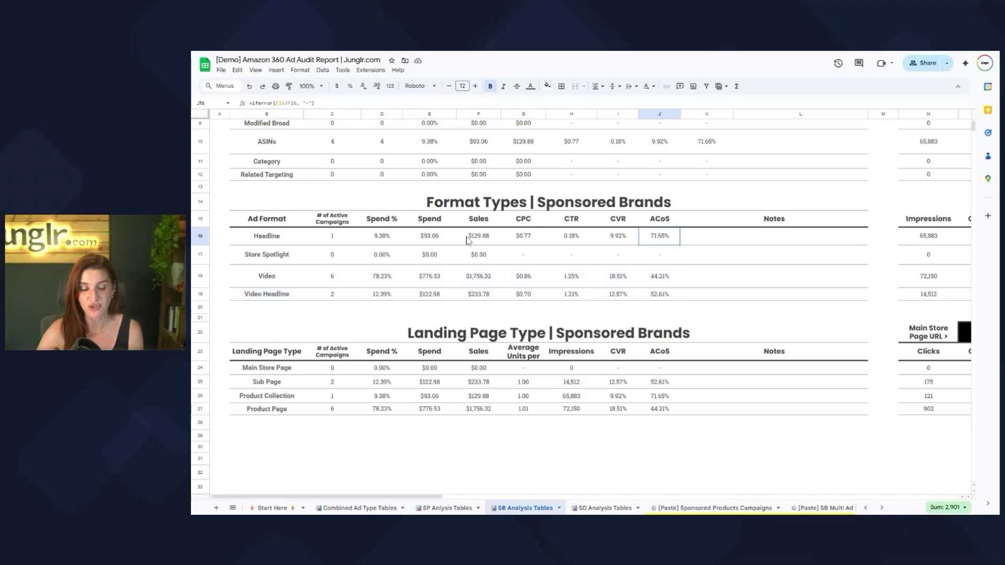
left_click_drag(468, 241, 266, 237)
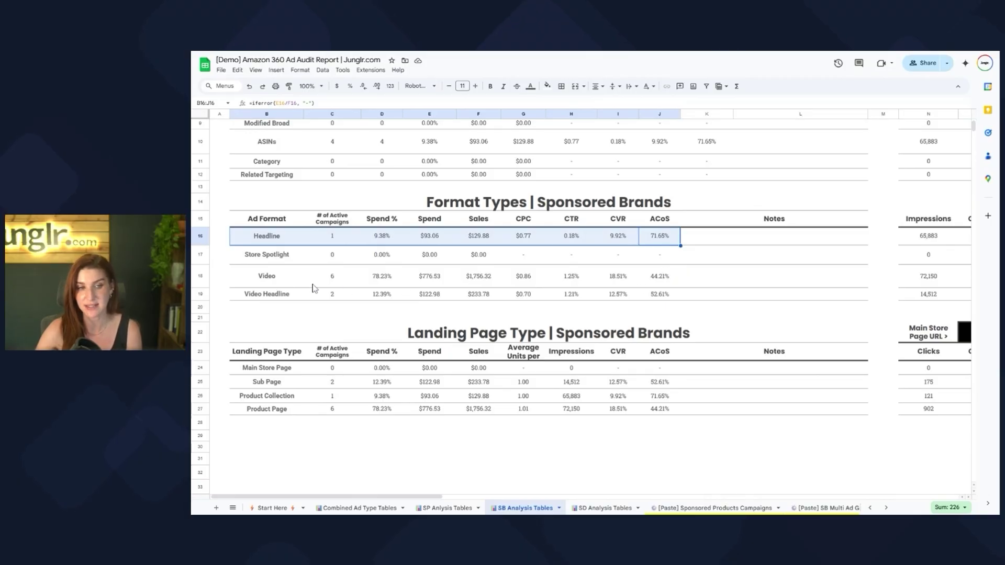
left_click_drag(257, 284, 673, 294)
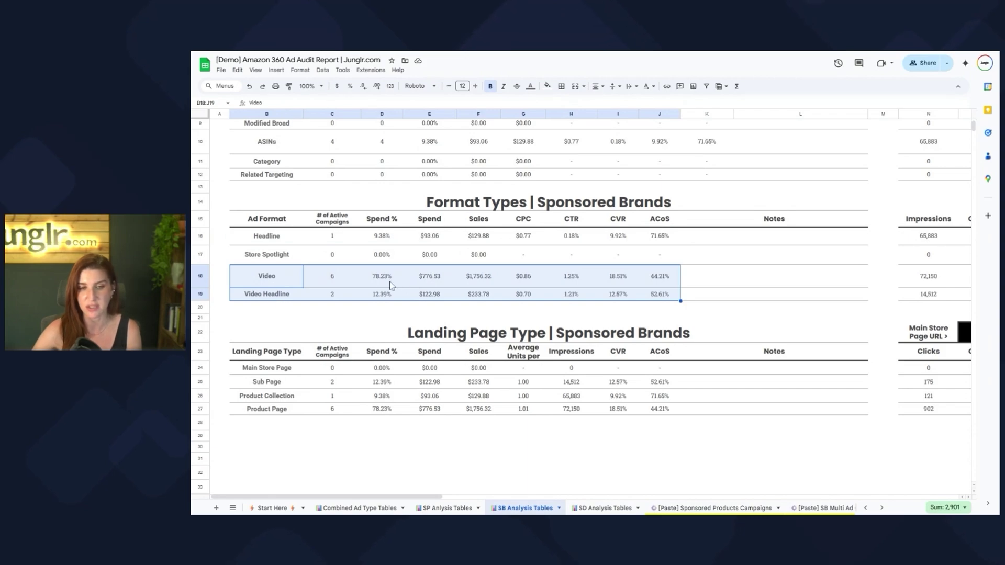
left_click(521, 280)
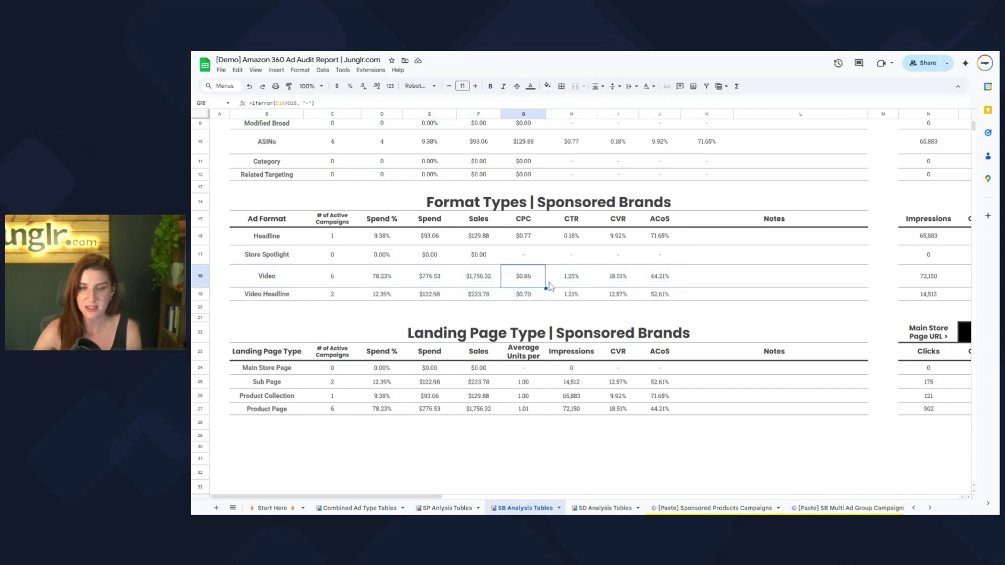
Check the Video row's CTR, CVR and ACoS in the Format Types table and compare it with the Video Headline row
left_click(580, 278)
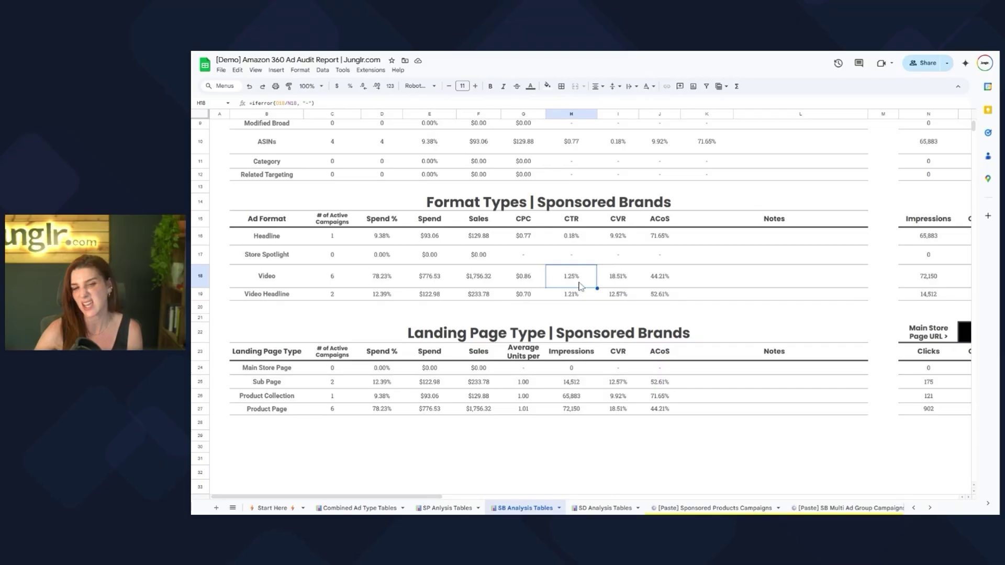
left_click(626, 285)
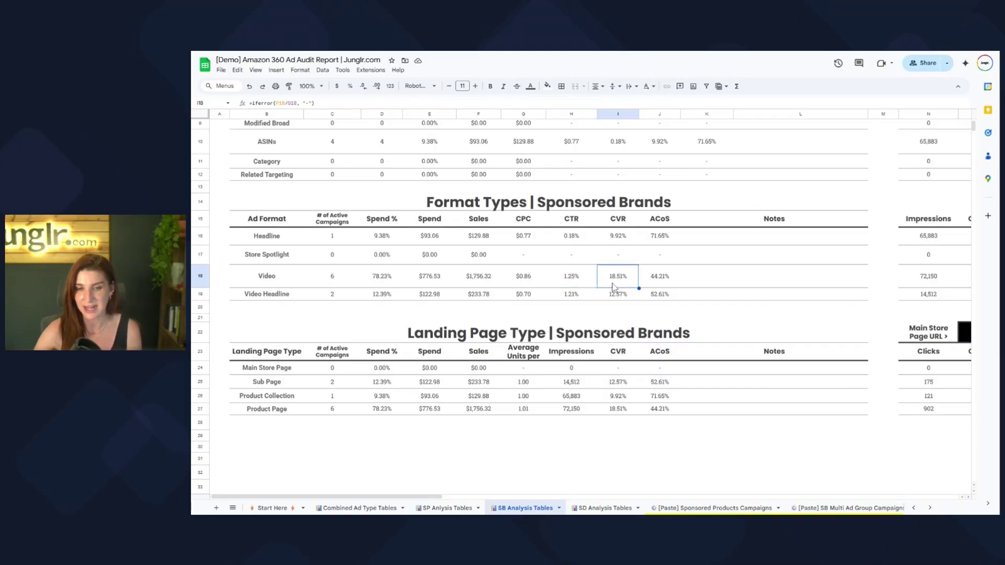
mouse_move(661, 283)
left_mouse_down()
mouse_move(264, 292)
mouse_move(663, 296)
left_mouse_up()
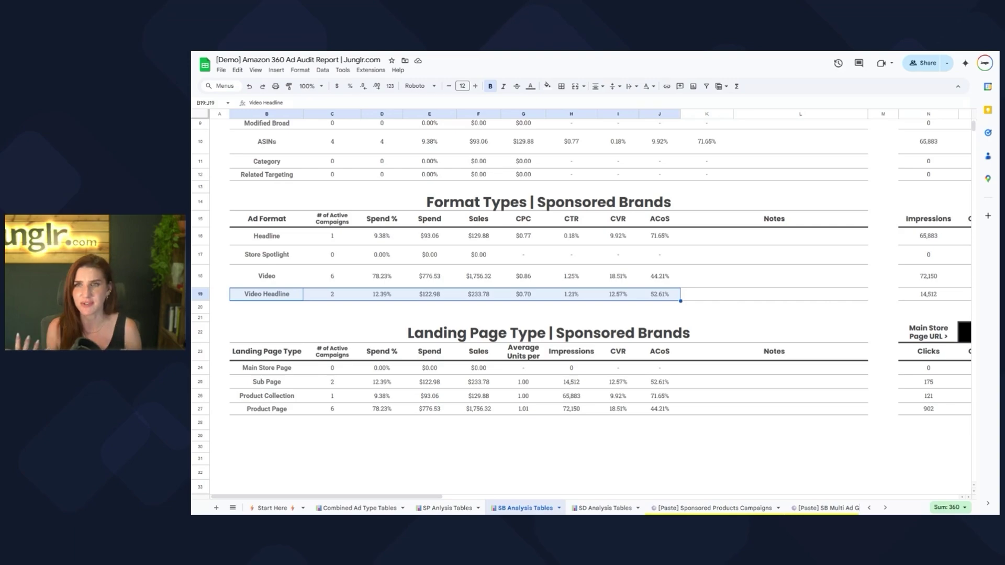
Examine the landing page rows in the Landing Page Type table, the Main Store Page URL field beside it, and the Main Store Page row
left_click(248, 337)
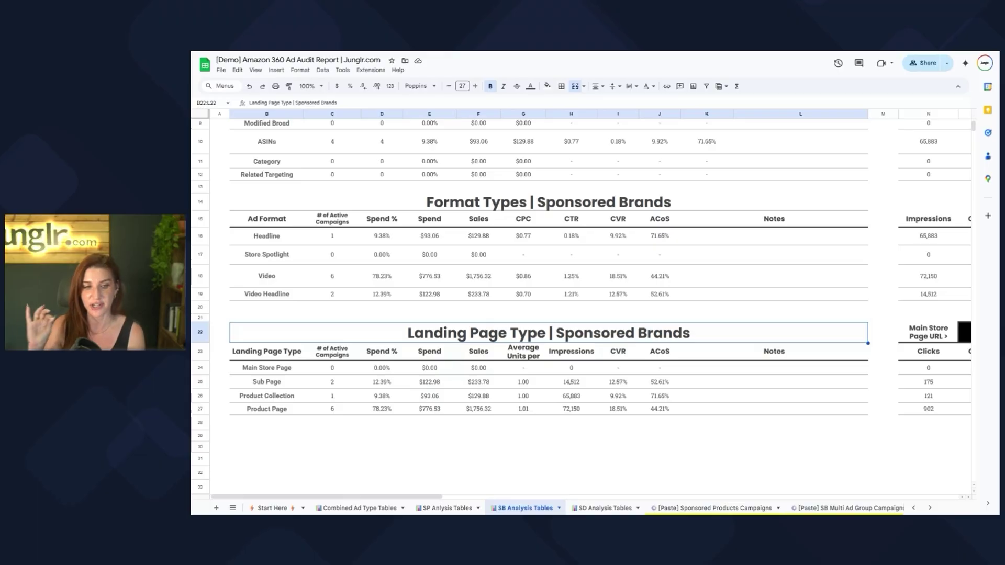
left_click_drag(250, 368, 687, 400)
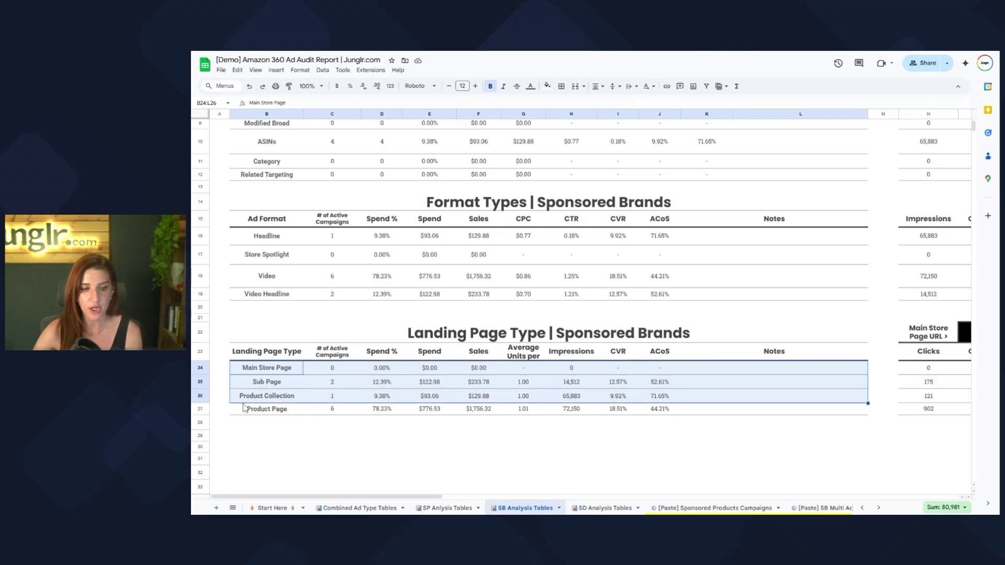
left_click_drag(242, 413, 729, 417)
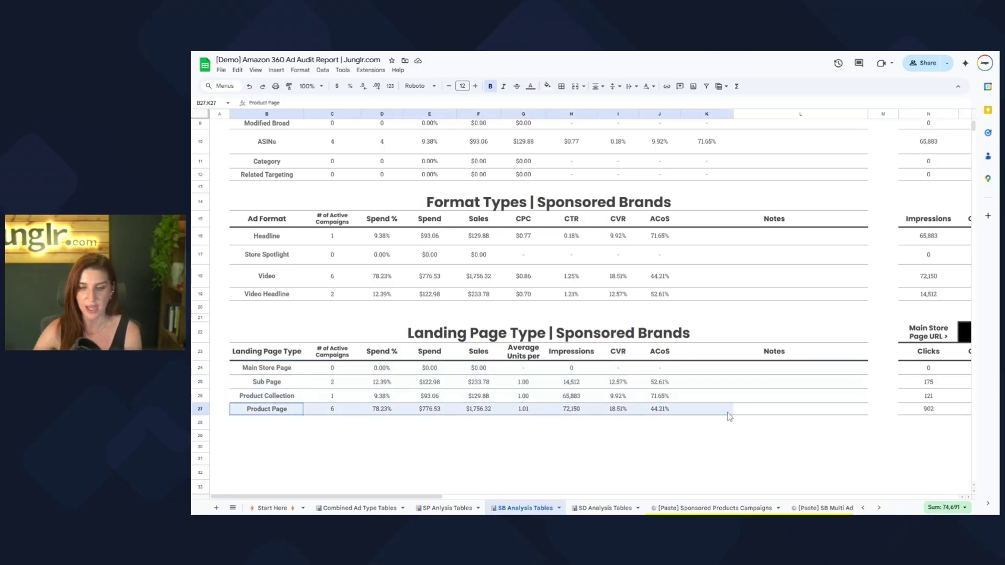
left_click_drag(417, 497, 557, 501)
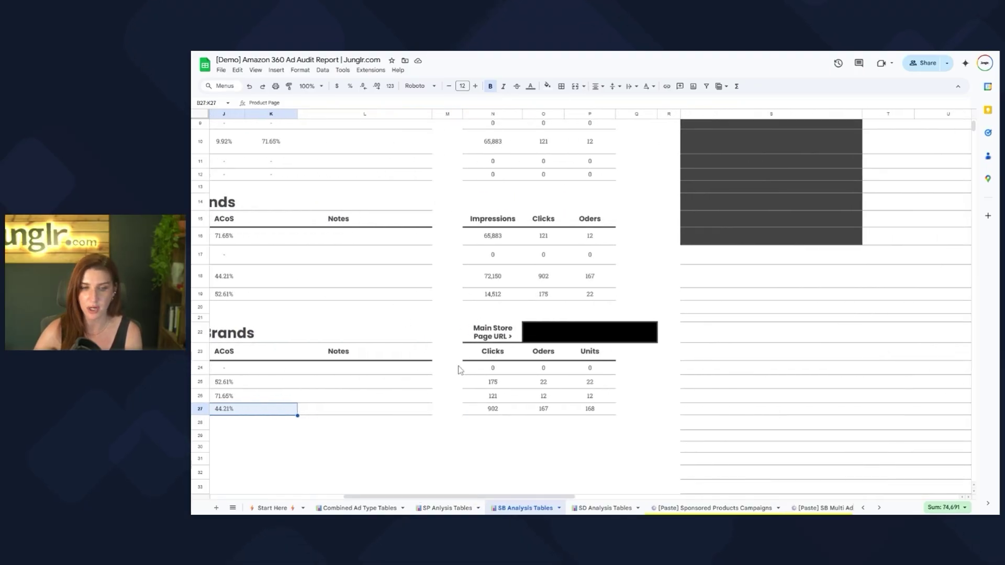
left_click_drag(461, 497, 319, 497)
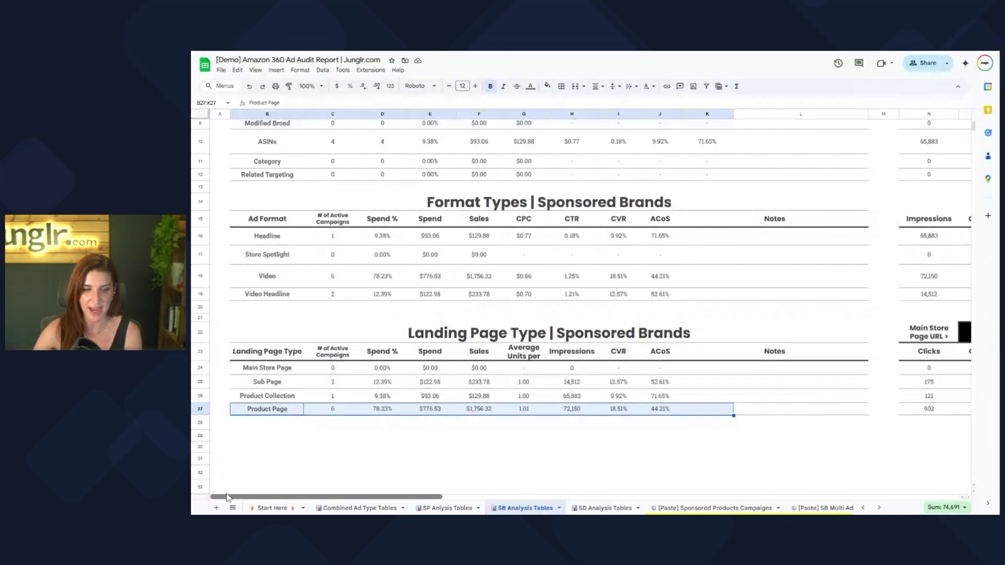
left_click(200, 367)
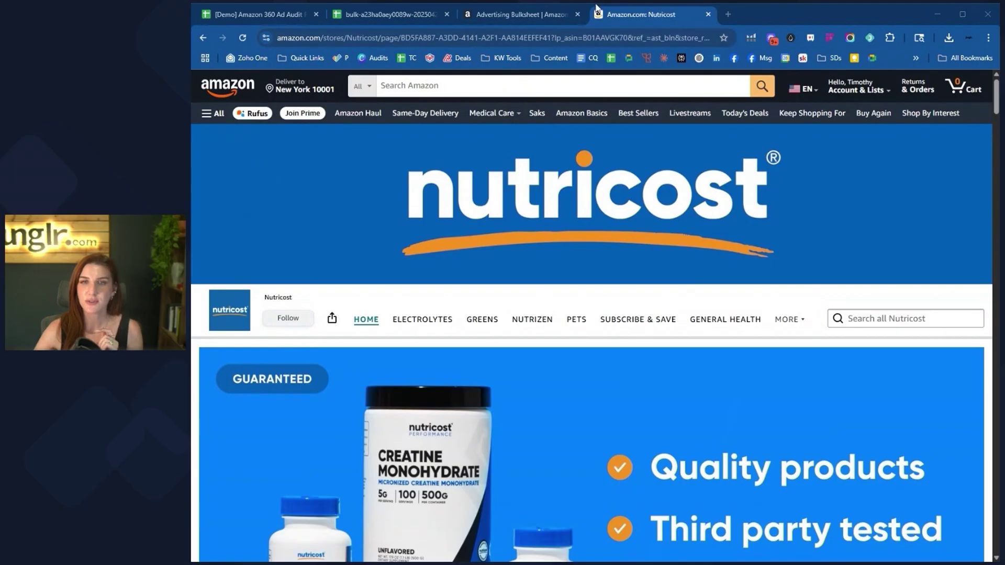
On the Nutricost Amazon store page, select the store URL up to the question mark, leaving out the query parameters
left_click(512, 85)
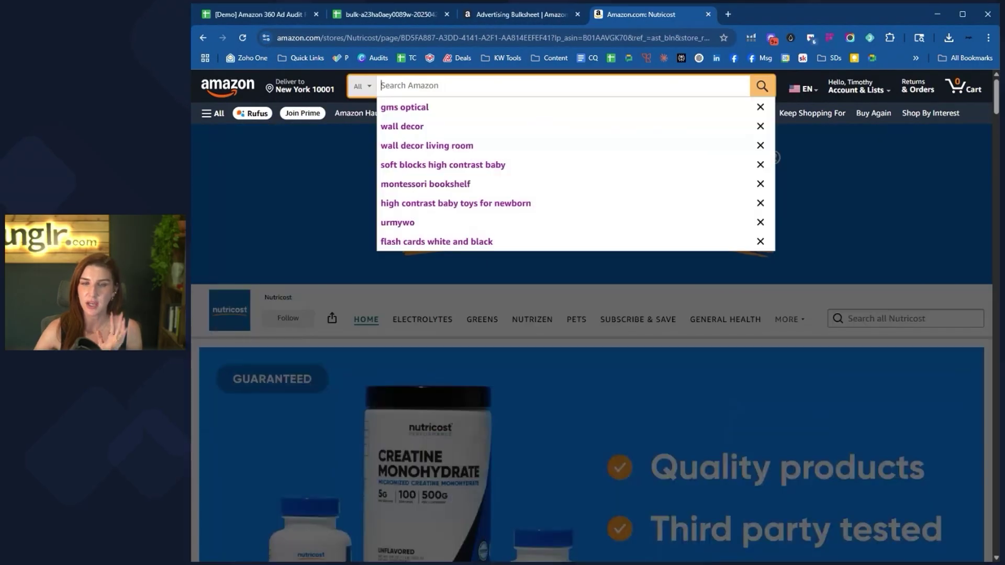
left_click(836, 143)
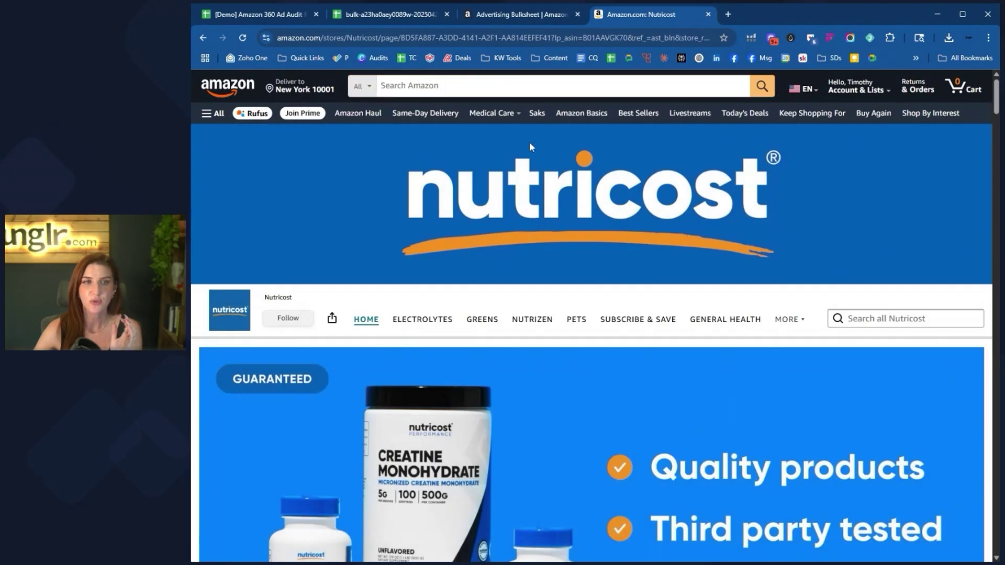
left_click(308, 37)
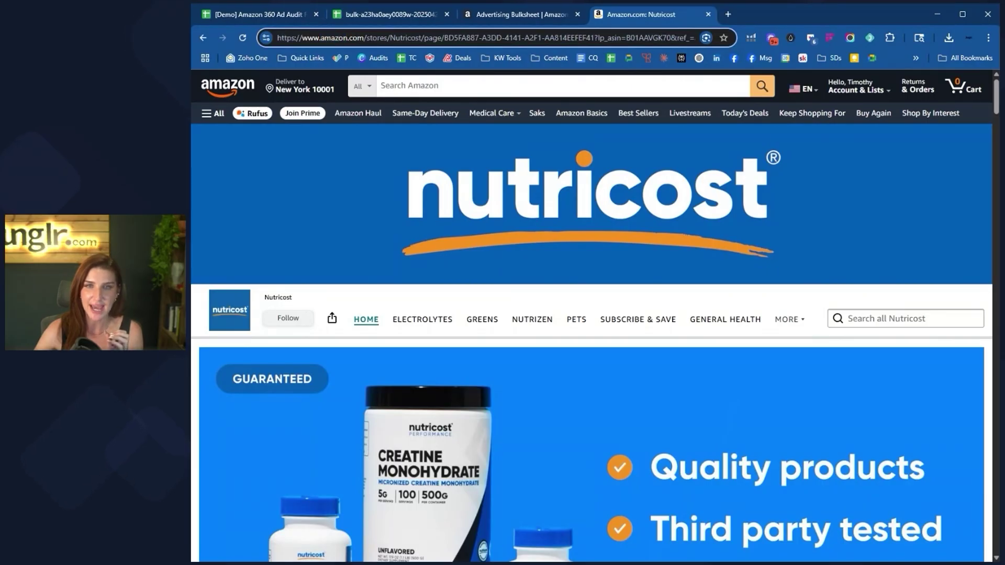
double_click(608, 38)
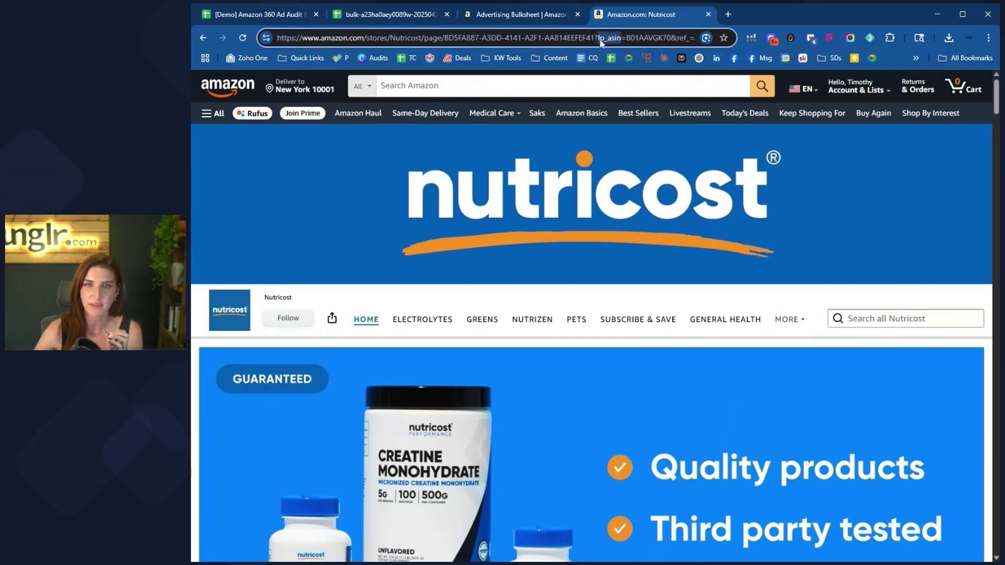
left_click_drag(596, 38, 276, 38)
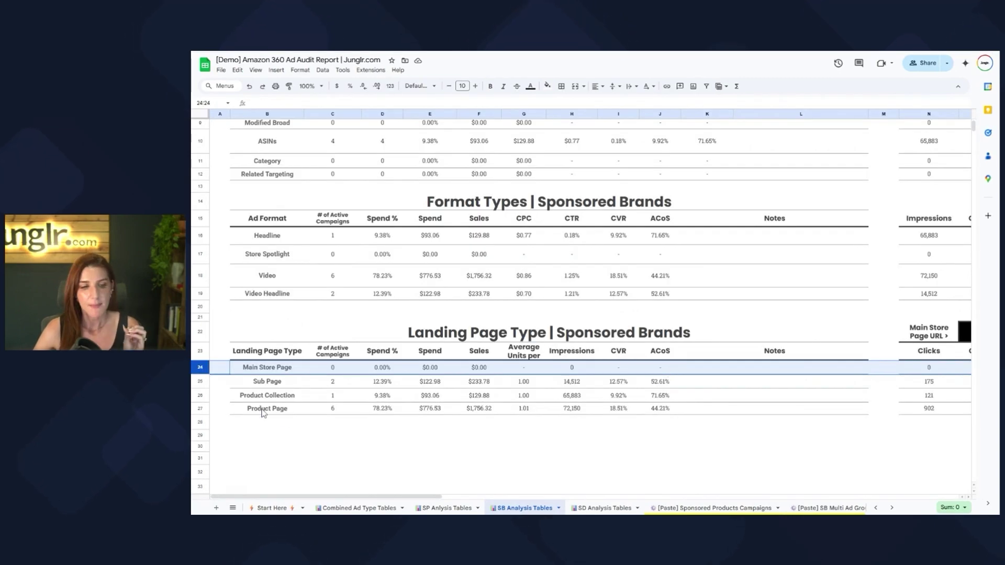
Review the Product Page row in the audit spreadsheet and compare the average units per order across the landing page types
left_click_drag(265, 408, 665, 410)
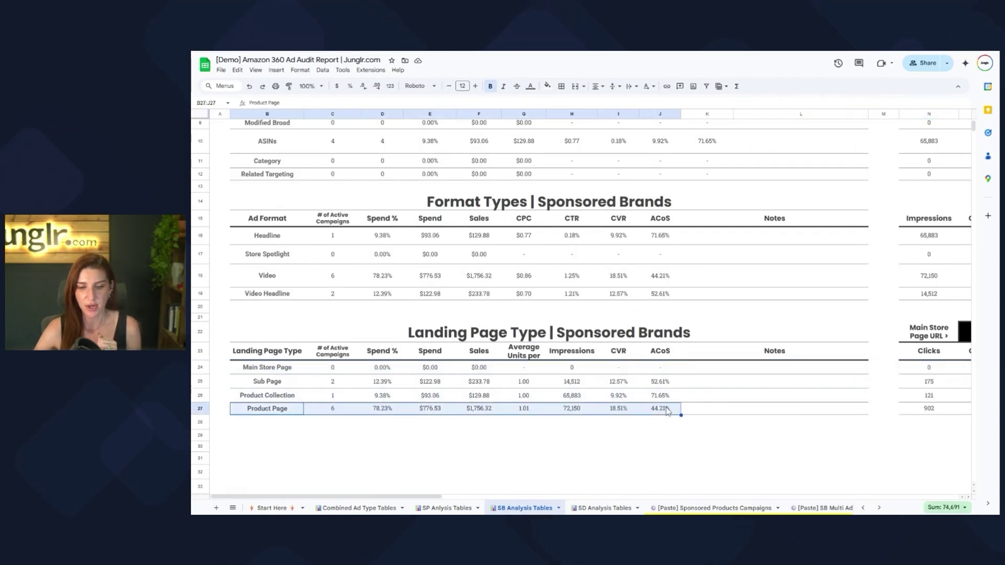
left_click(532, 367)
left_click(530, 409, "shift")
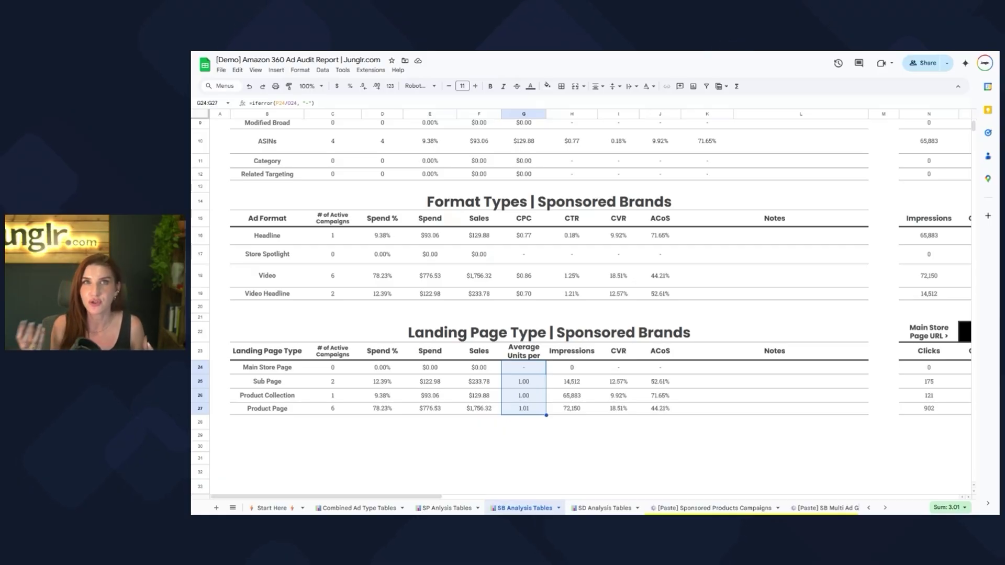
left_click_drag(526, 356, 529, 413)
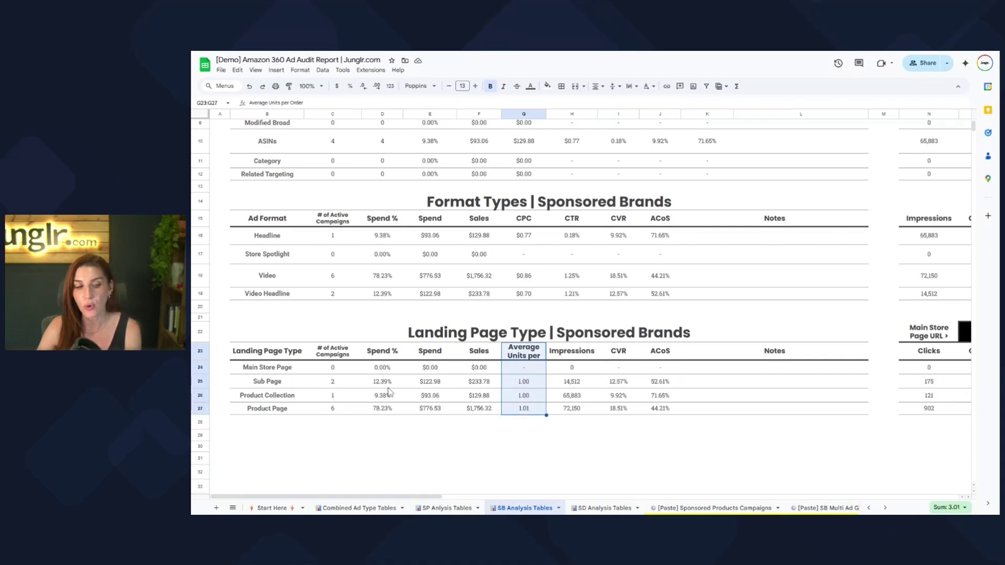
Compare all landing page types, checking the Sub Page row's average units per order and the Product Page row's metrics
left_click_drag(265, 373, 670, 411)
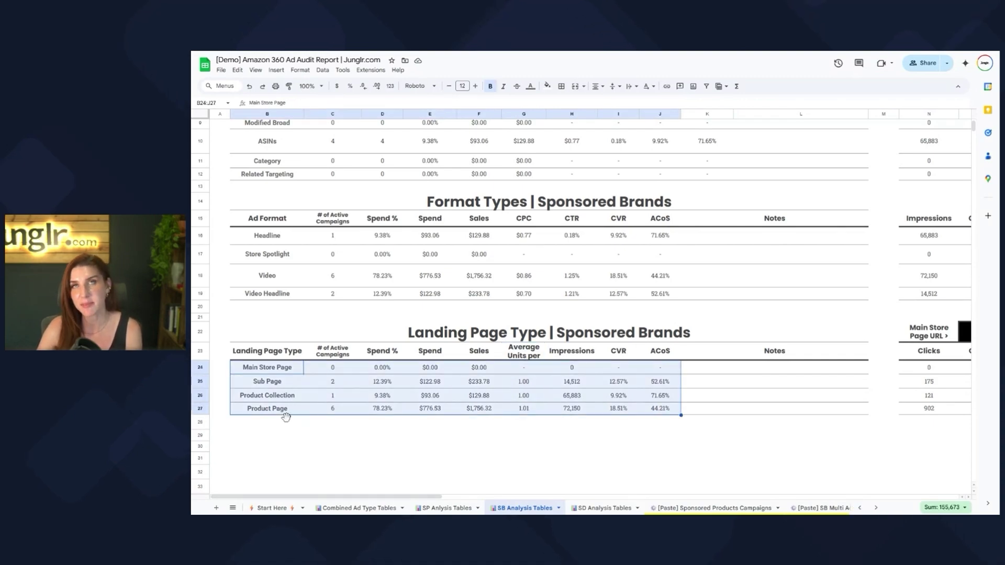
left_click(534, 384)
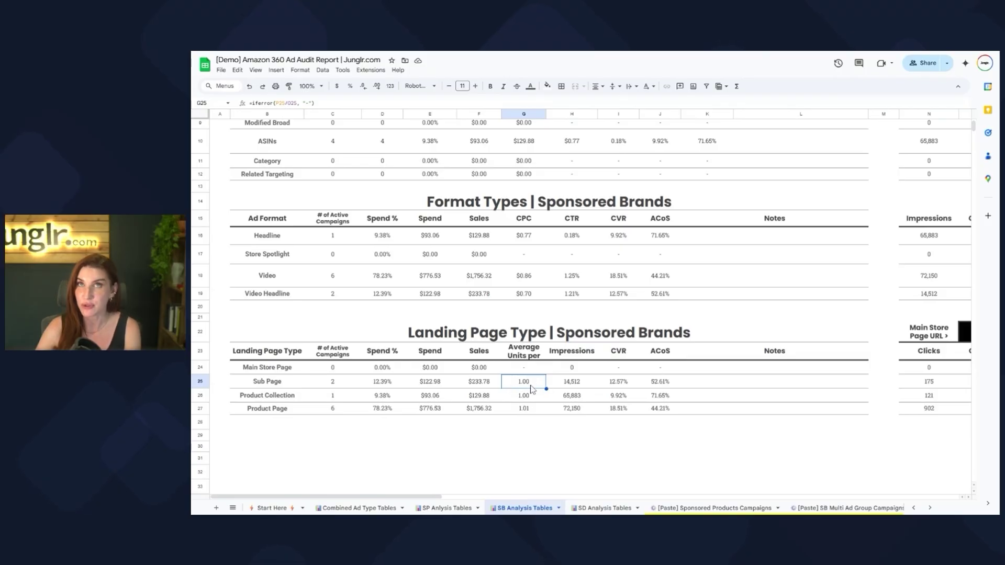
left_click_drag(261, 410, 658, 415)
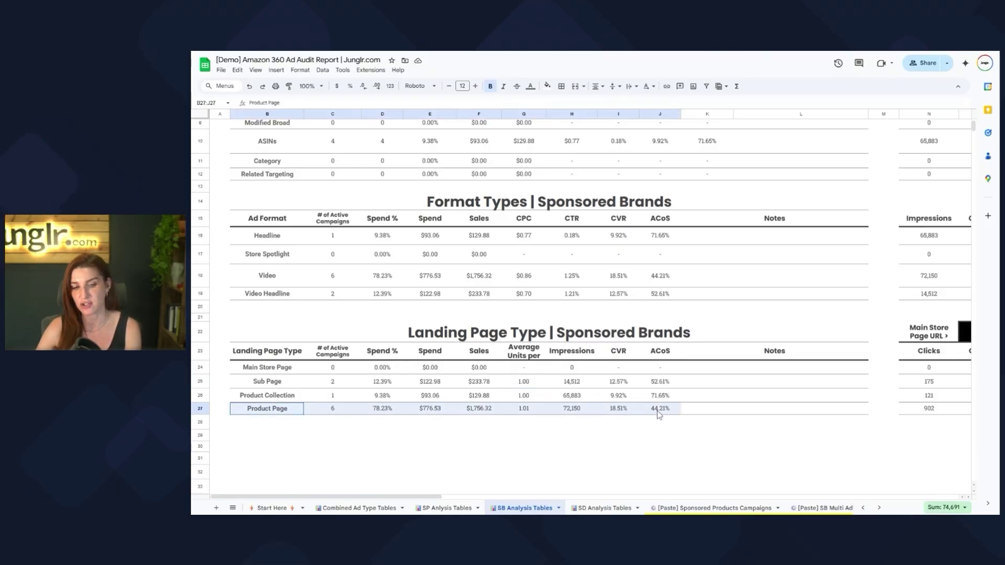
left_click(587, 448)
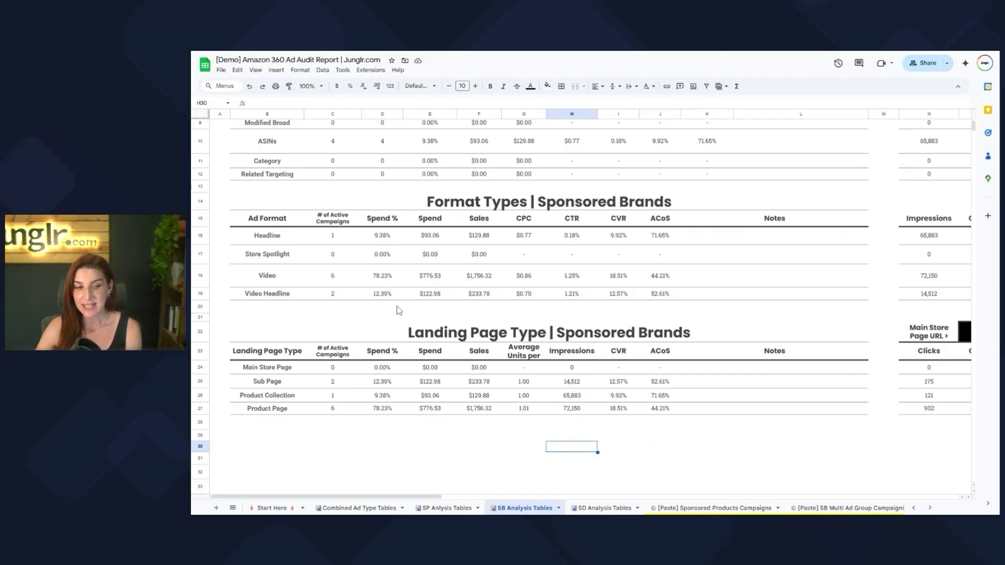
Compare the Format Types table with the Landing Page Type table, checking the Product Collection row's active campaigns and CVR
left_click_drag(257, 205, 649, 300)
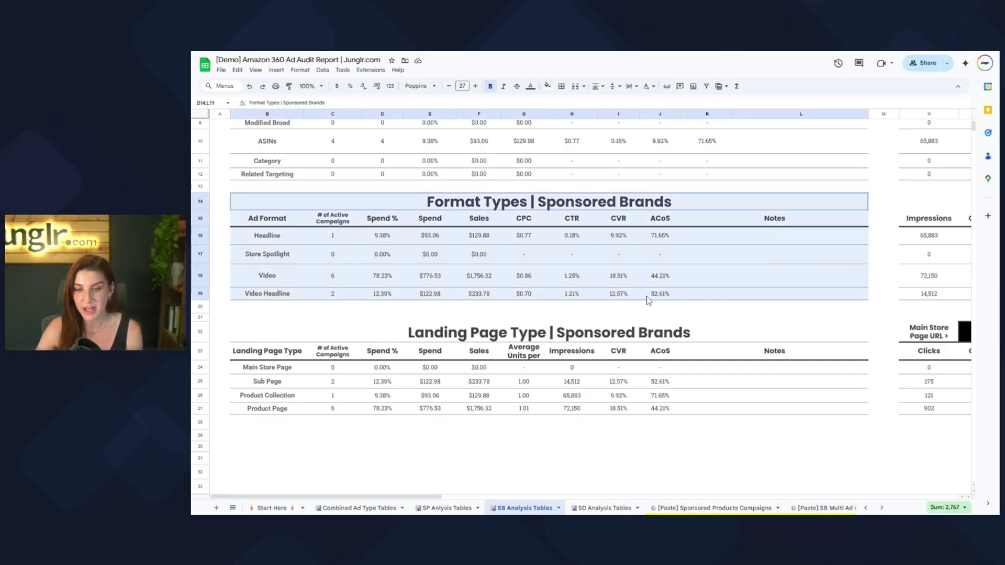
left_click_drag(237, 334, 666, 410)
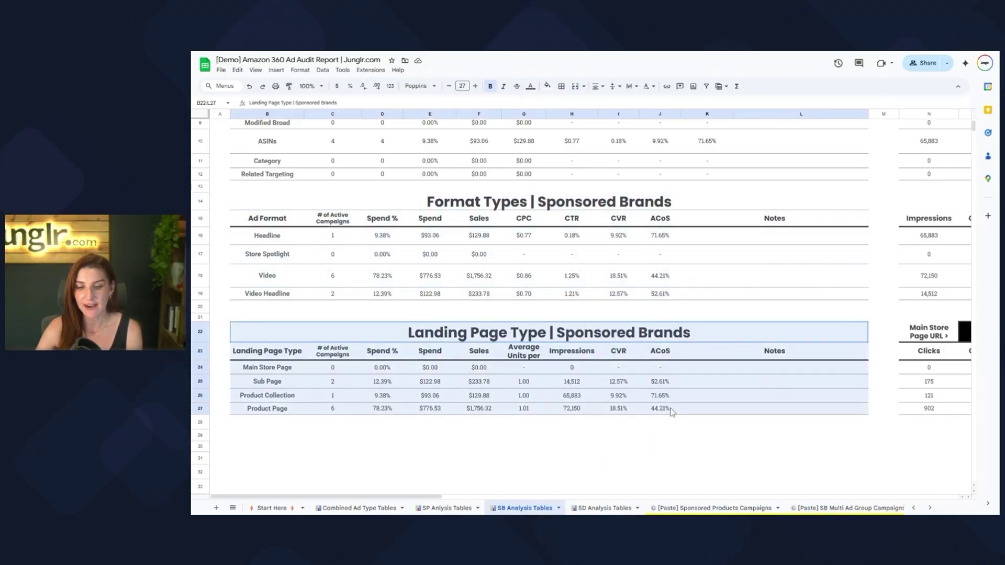
left_click(613, 398)
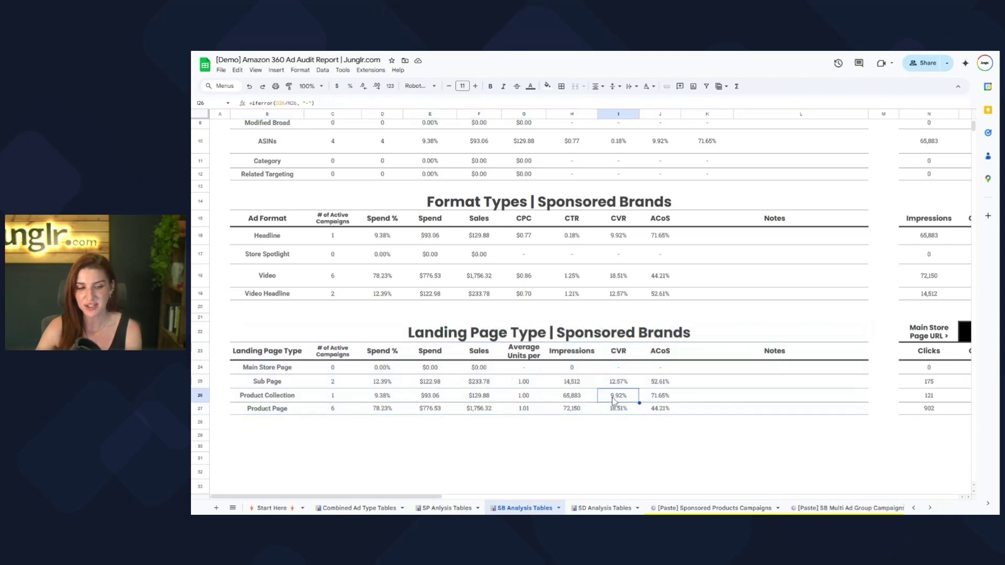
left_click(329, 399)
left_click(624, 396)
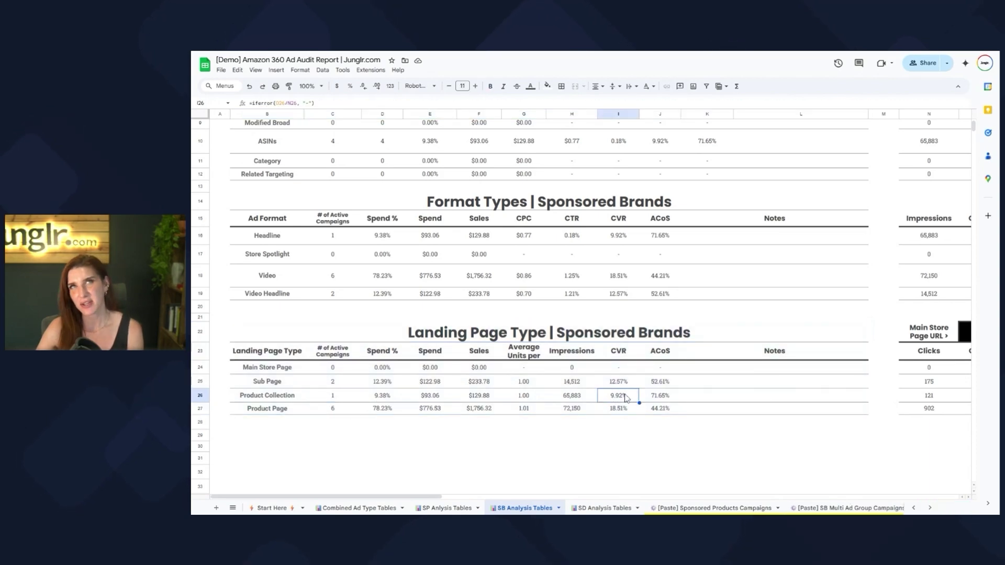
Compare the Headline format row with the Product Collection landing page row, and review the Sub Page row
left_click_drag(262, 242, 671, 240)
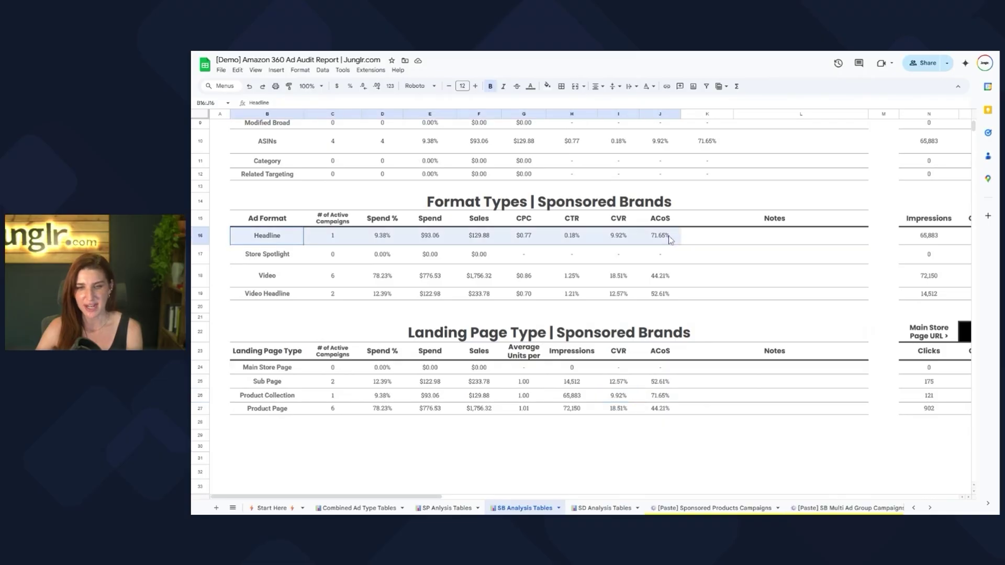
left_click(623, 397)
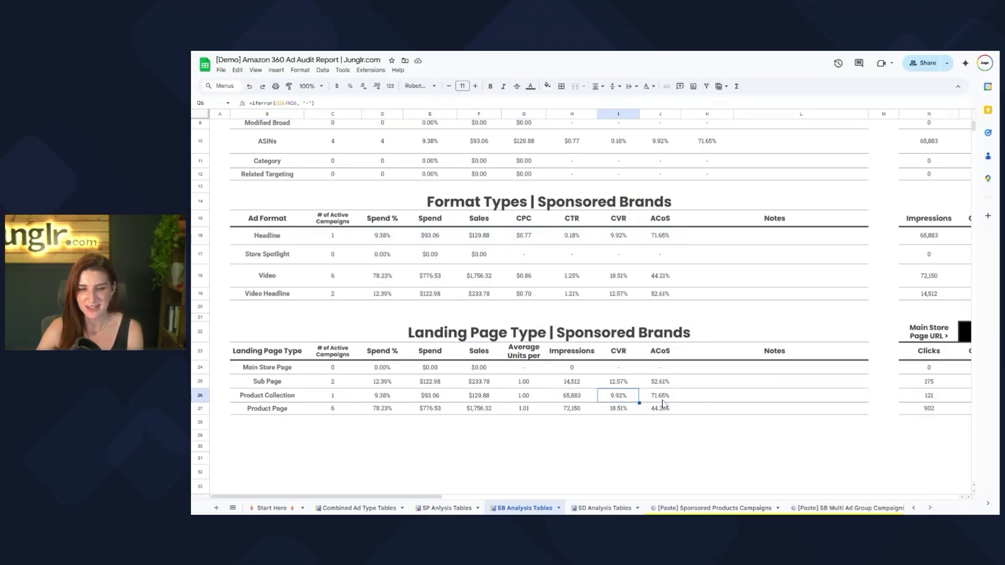
left_click_drag(662, 399, 267, 400)
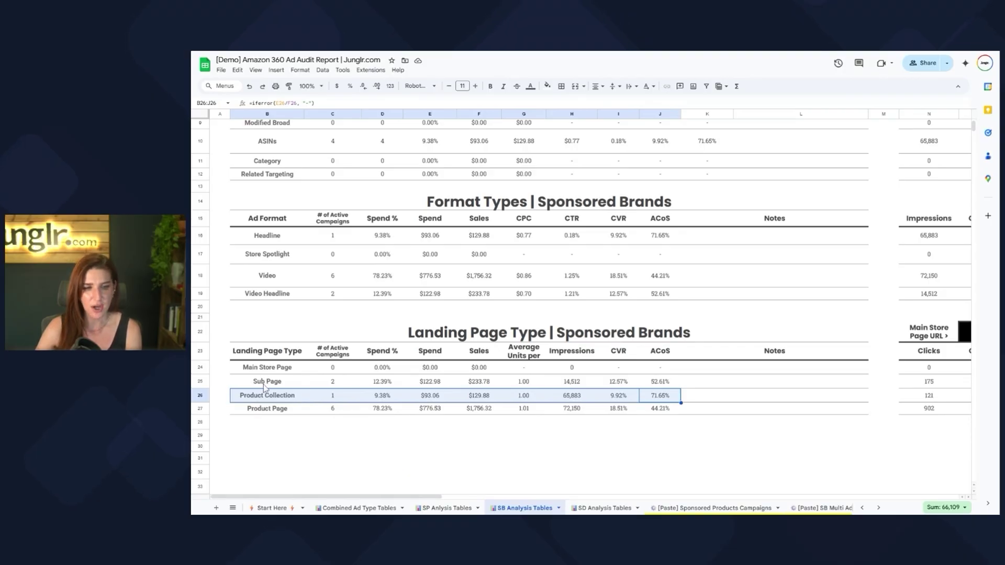
left_click_drag(263, 384, 658, 382)
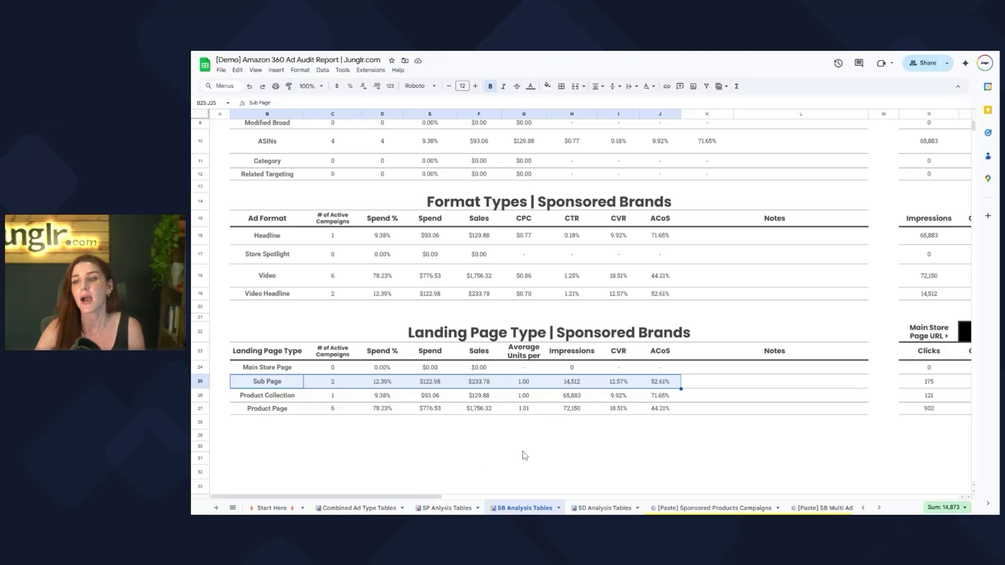
Examine the Headlines table for Sponsored Brands, checking how often each headline is used and the first headline's impressions and clicks
scroll(412, 502, "up", 3)
left_click_drag(407, 500, 677, 487)
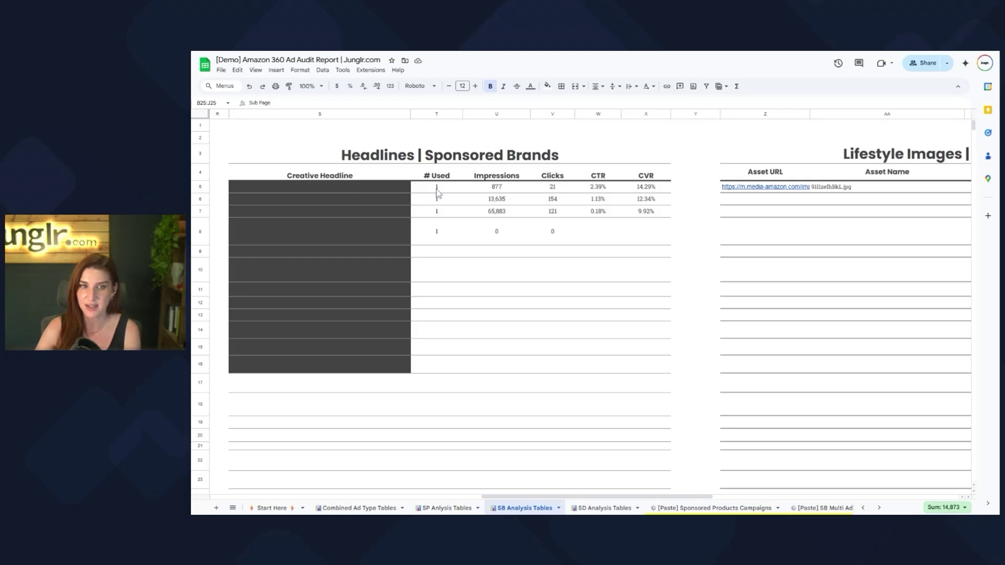
left_click_drag(442, 179, 442, 246)
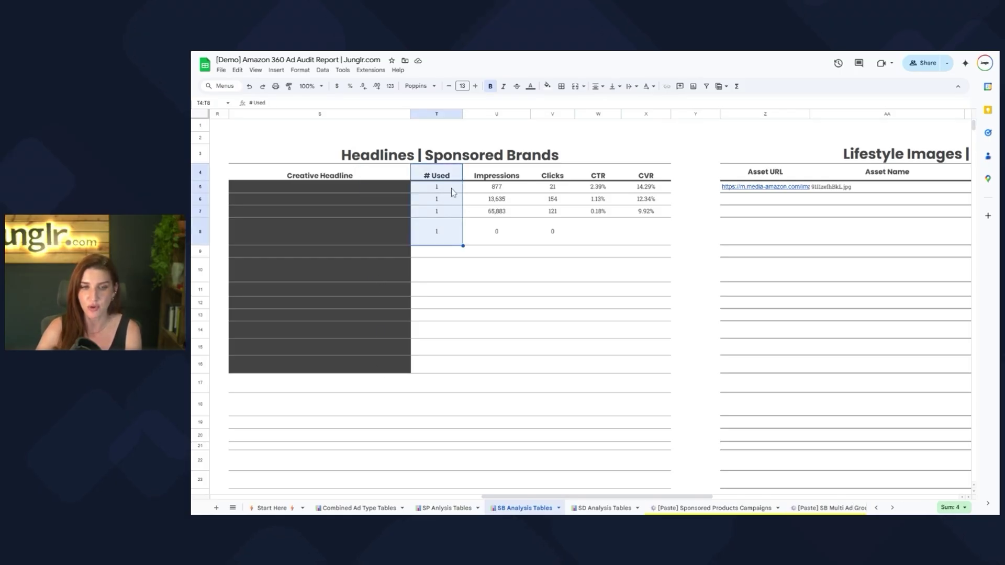
left_click(492, 190)
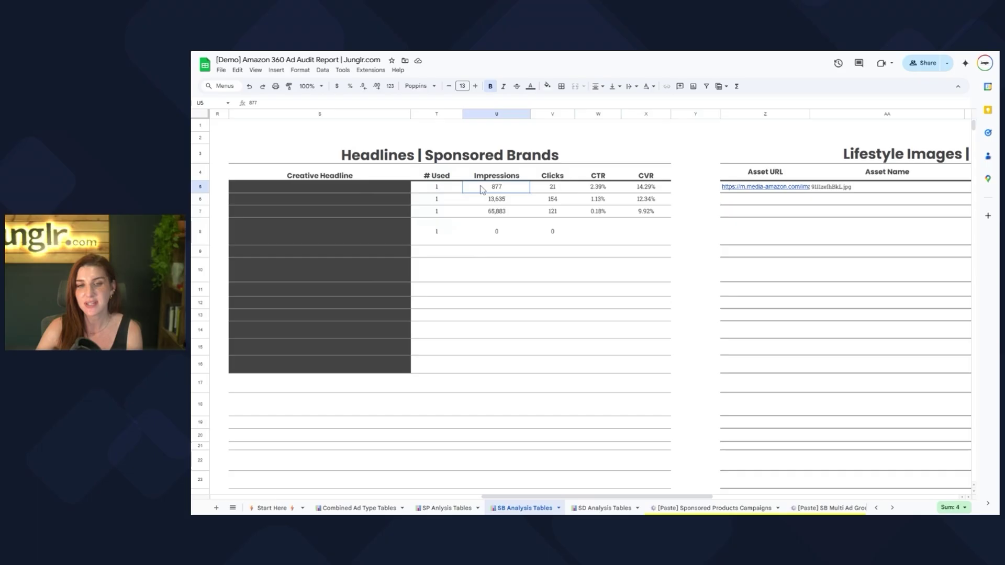
left_click(555, 188)
Compare the CTR and CVR of the first three creative headlines in the Headlines table, focusing on the first headline's CVR
left_click(602, 190)
left_click_drag(603, 193, 602, 214)
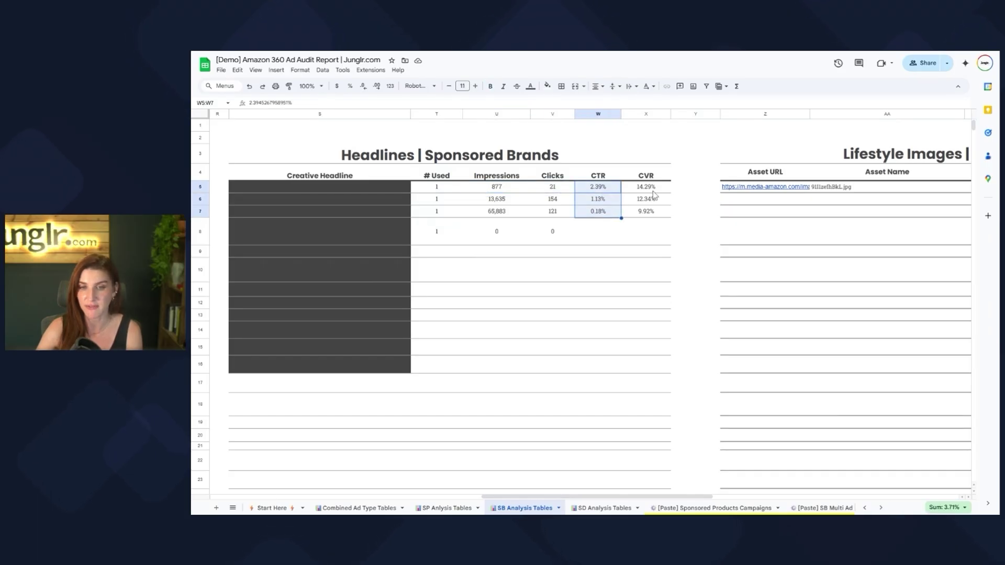
left_click_drag(649, 187, 655, 214)
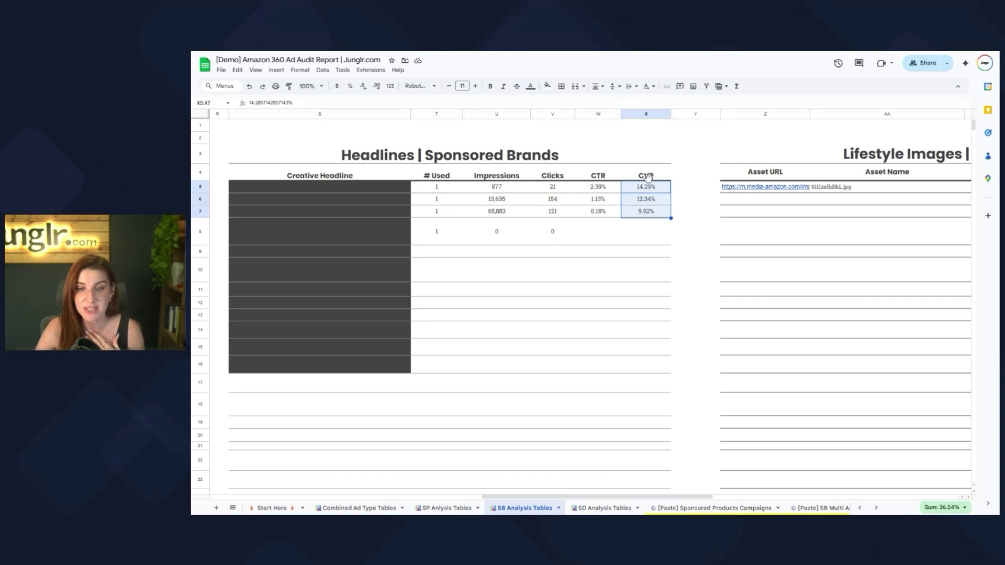
left_click(628, 186)
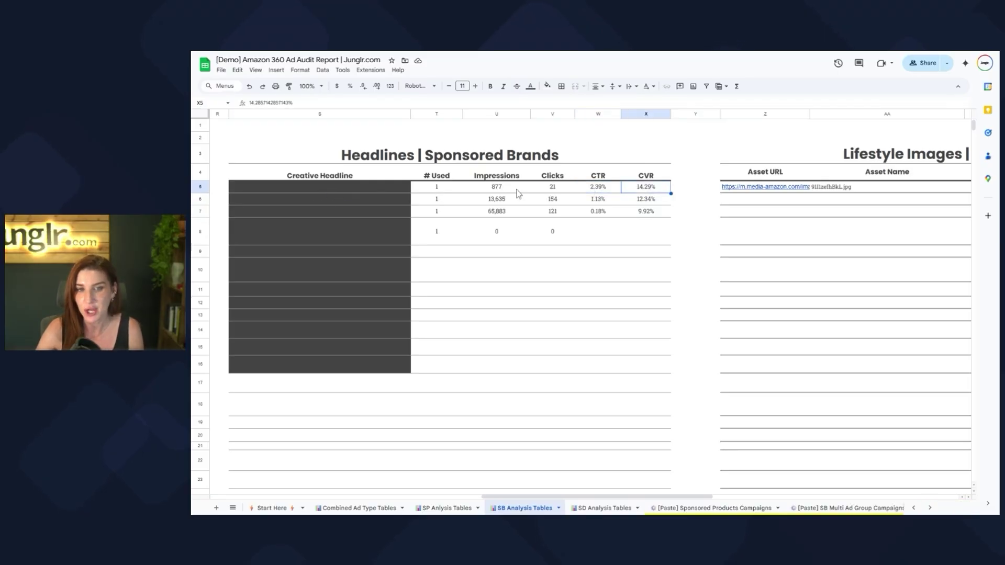
Compare the impressions and CTR of the first and third creative headlines in the Headlines table
left_click(502, 189)
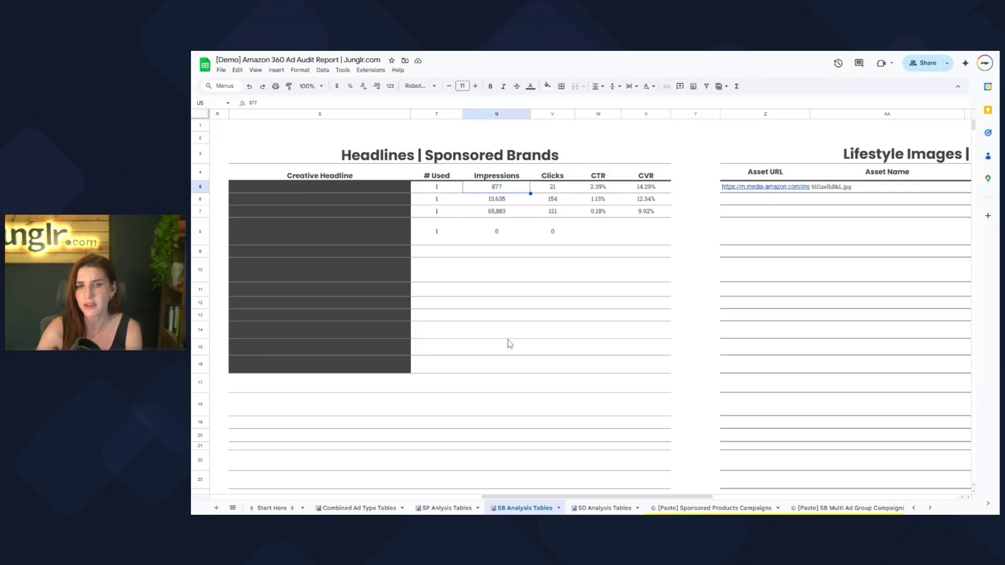
left_click(587, 215)
left_click(592, 191)
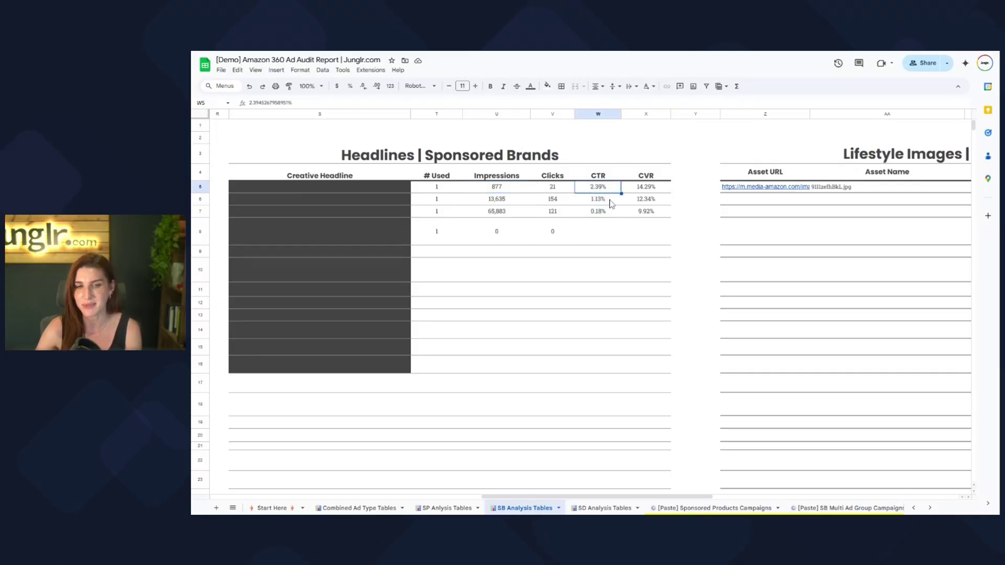
left_click(489, 215)
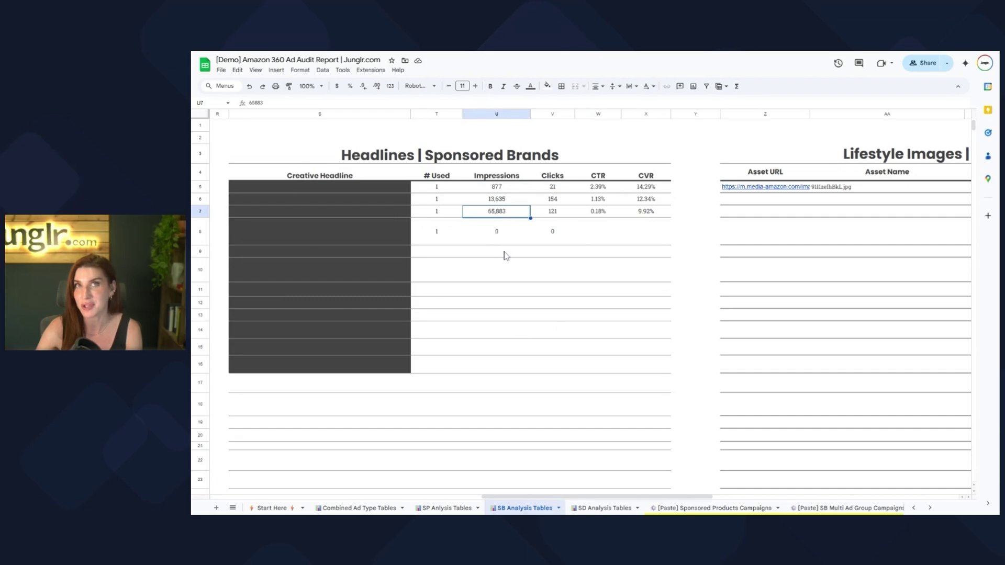
Examine the Lifestyle Images table for Sponsored Brands, checking the asset rows and the listed image's CTR
left_click_drag(515, 497, 633, 497)
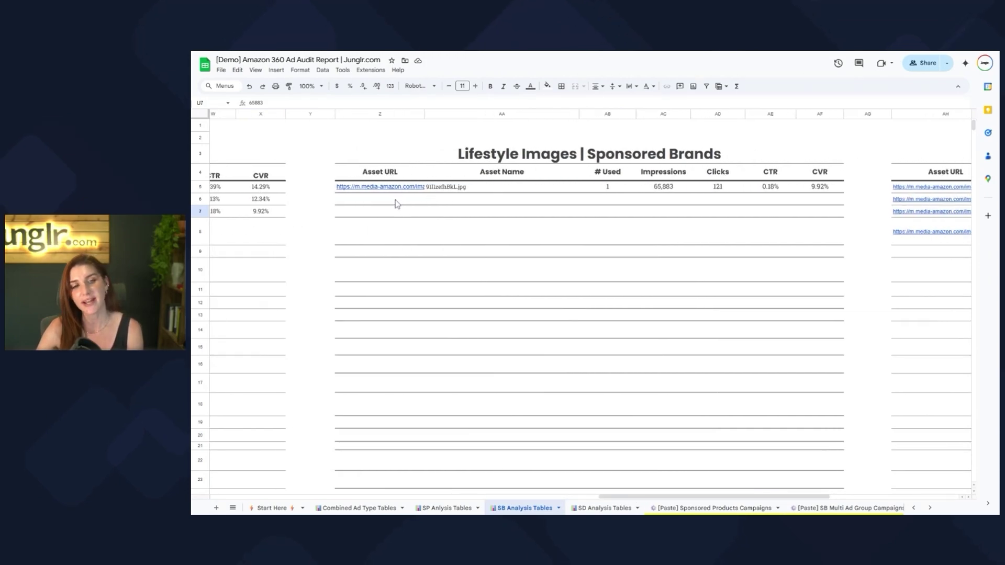
left_click_drag(397, 202, 381, 382)
left_click(383, 382)
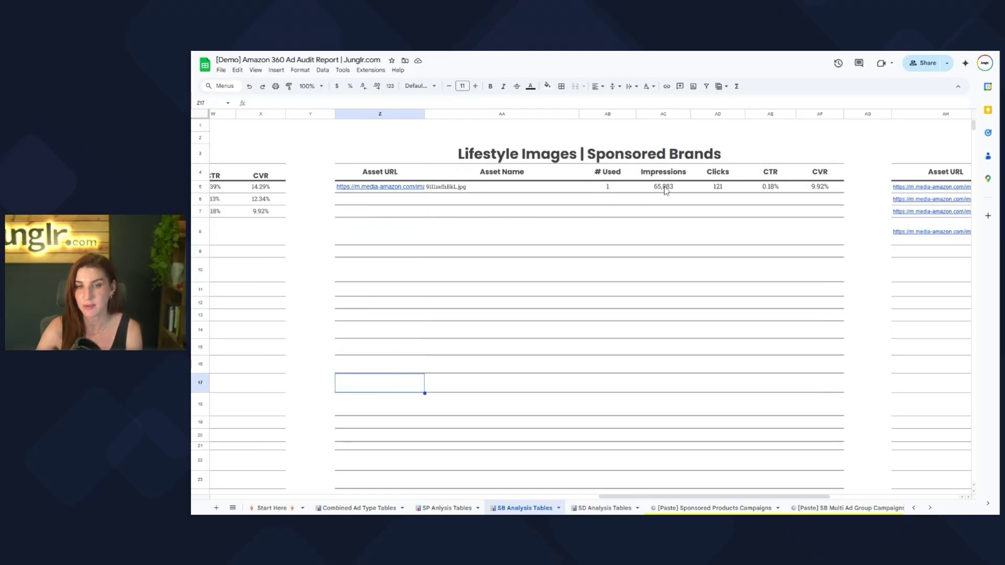
left_click(774, 191)
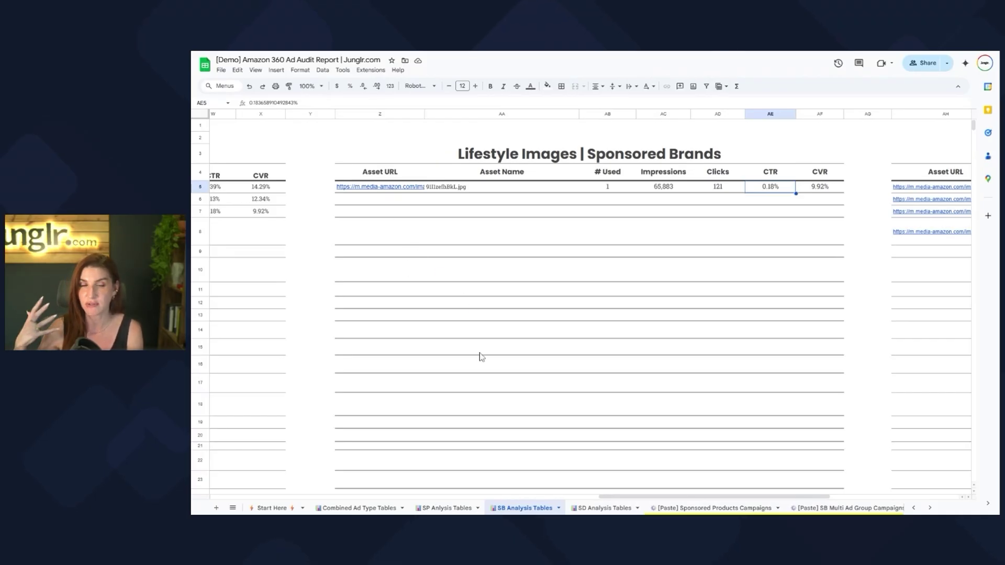
left_click(370, 214)
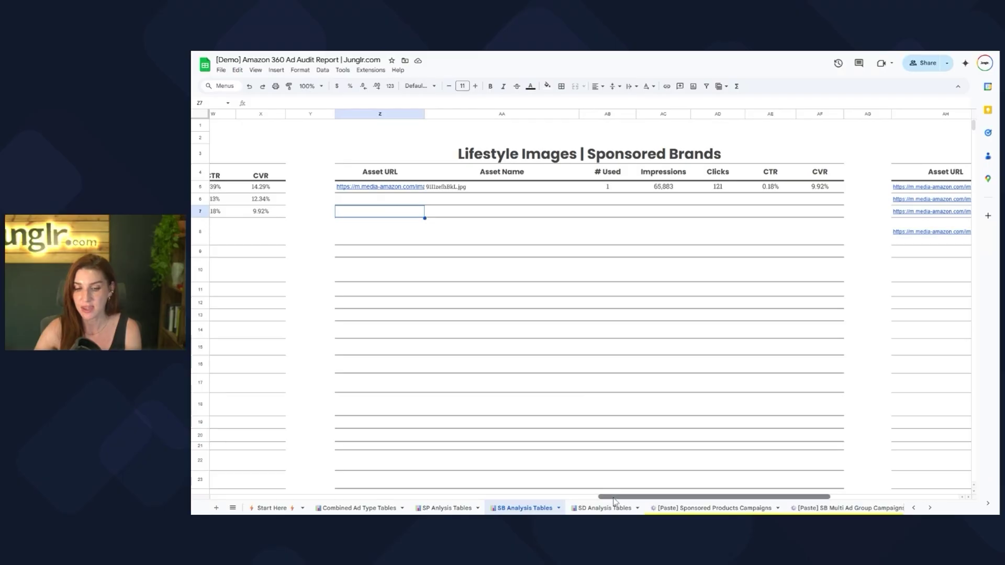
Examine how often each video is used and its impressions in the Video Creatives table for Sponsored Brands
left_click_drag(610, 498, 799, 502)
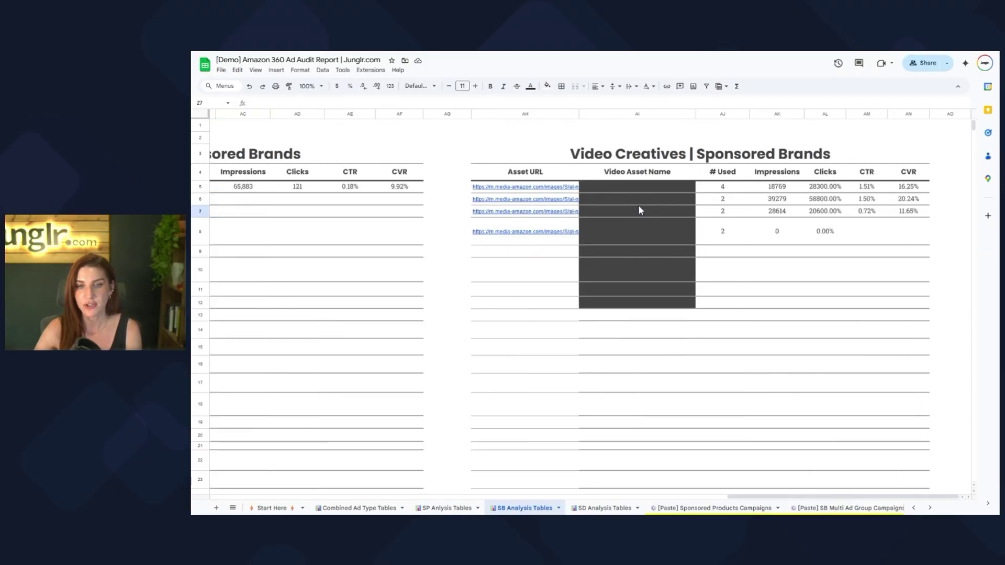
left_click_drag(727, 172, 736, 240)
left_click_drag(781, 175, 785, 243)
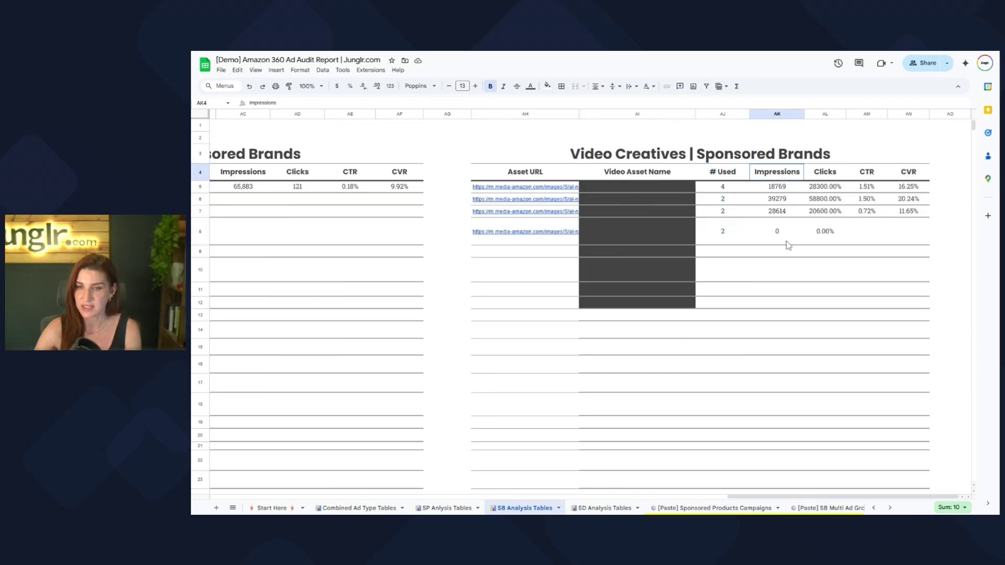
Format the Clicks column of the Video Creatives table as whole numbers instead of percentages
left_click(829, 114)
left_click(302, 71)
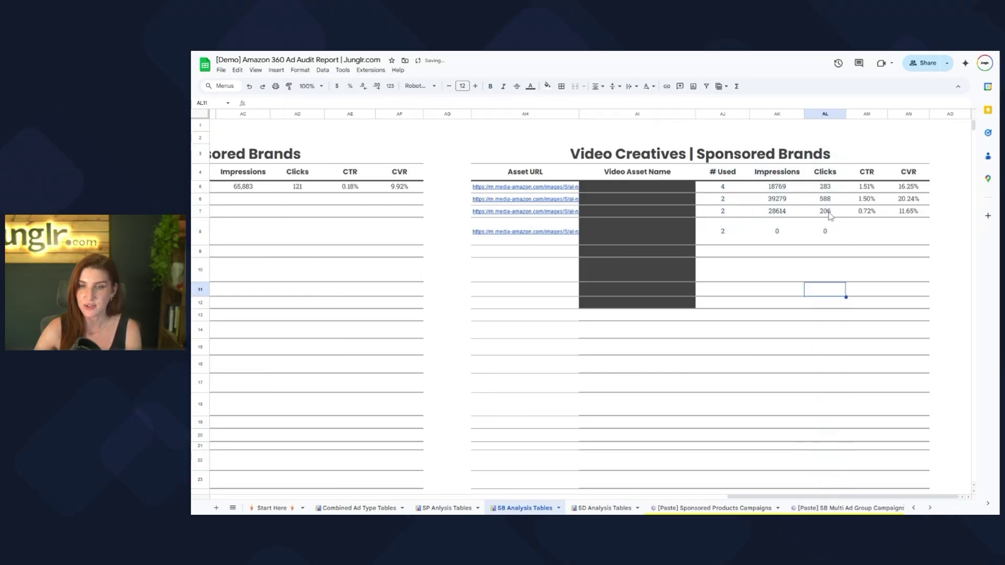
left_click(830, 114)
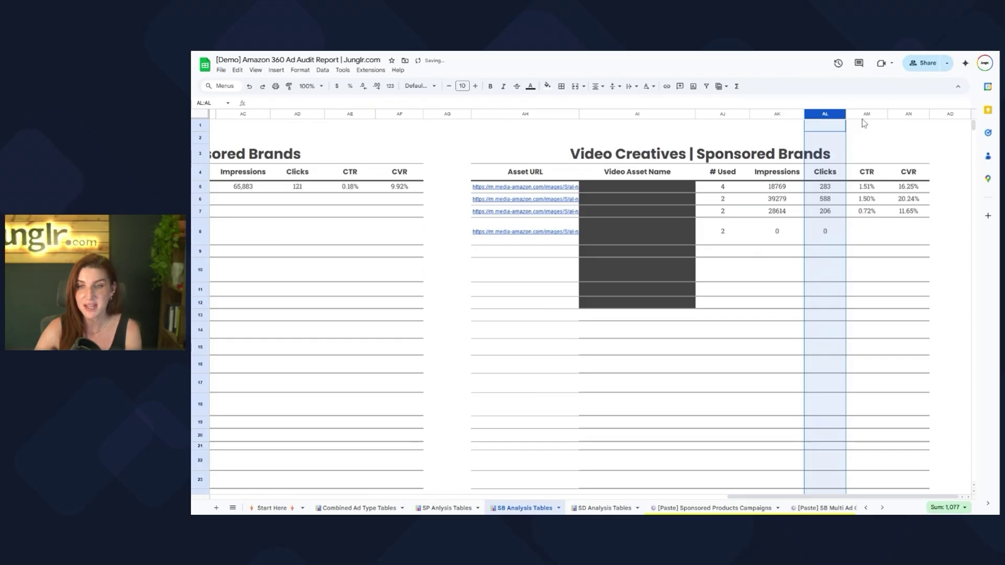
Compare the usage, impressions, clicks, CTR and CVR of the second and third videos in the Video Creatives table
left_click_drag(873, 184, 740, 204)
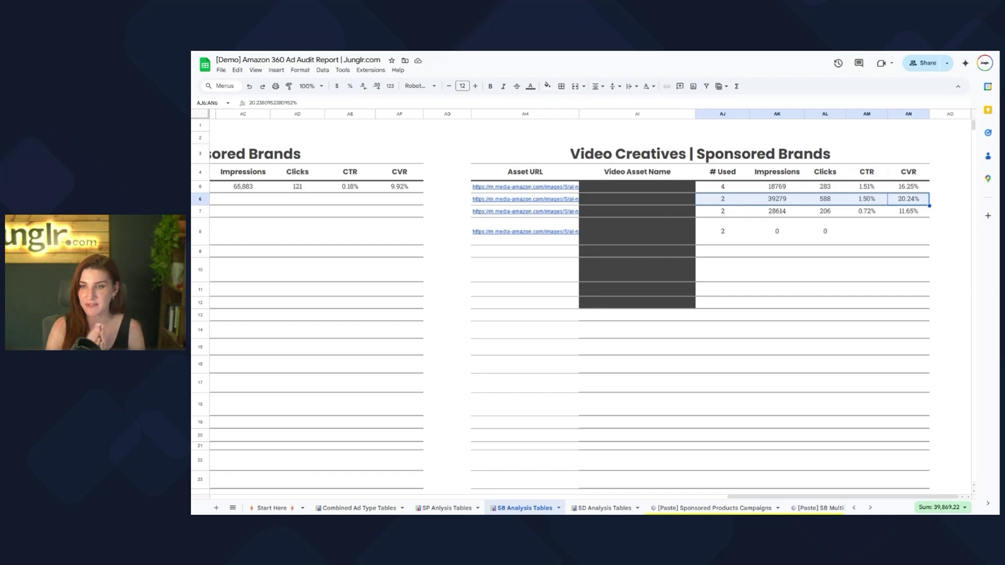
left_click_drag(915, 215, 740, 216)
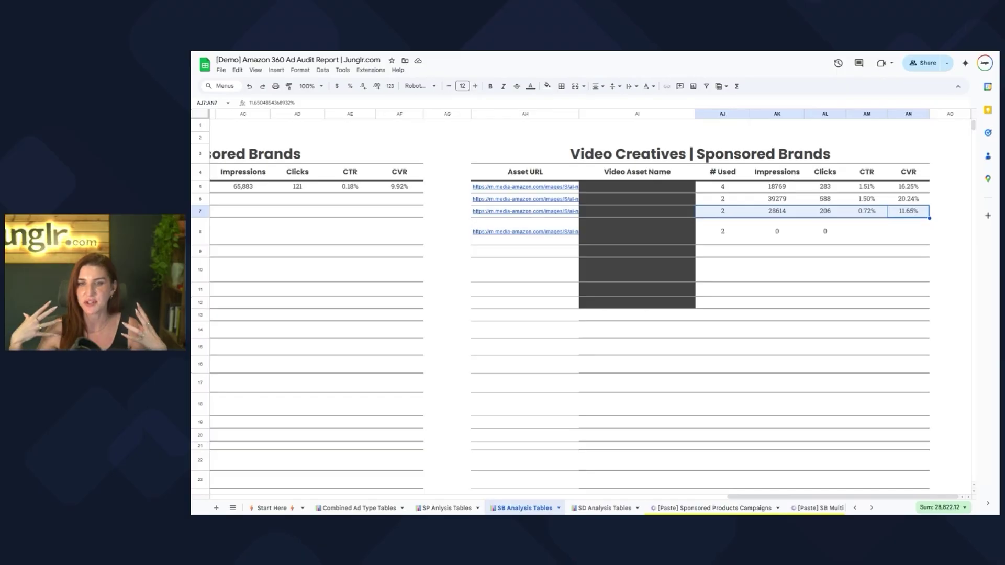
left_click_drag(772, 498, 249, 462)
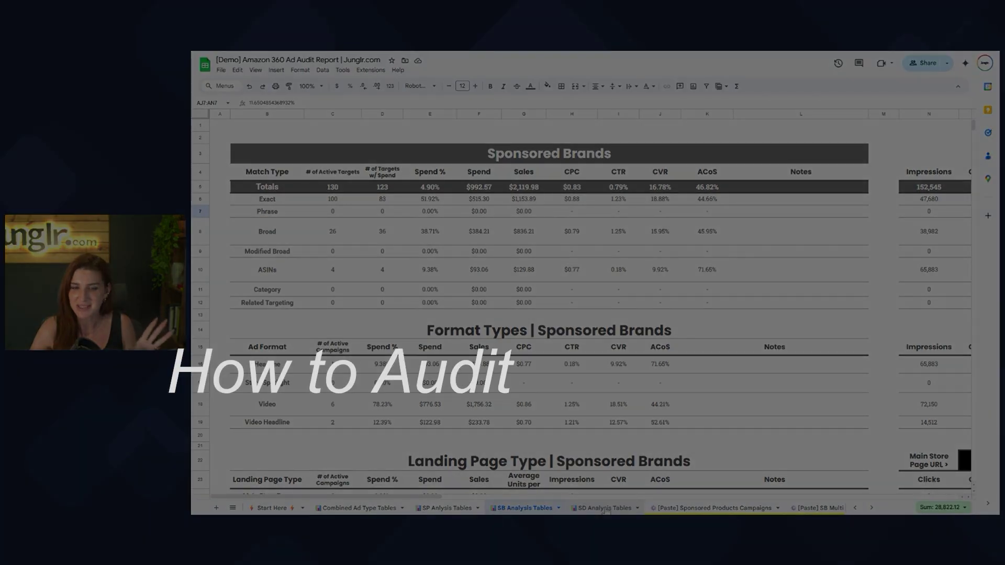
Open the SD Analysis Tables sheet and review the ASIN targeting row of the Sponsored Display table, including its CVR
left_click(605, 509)
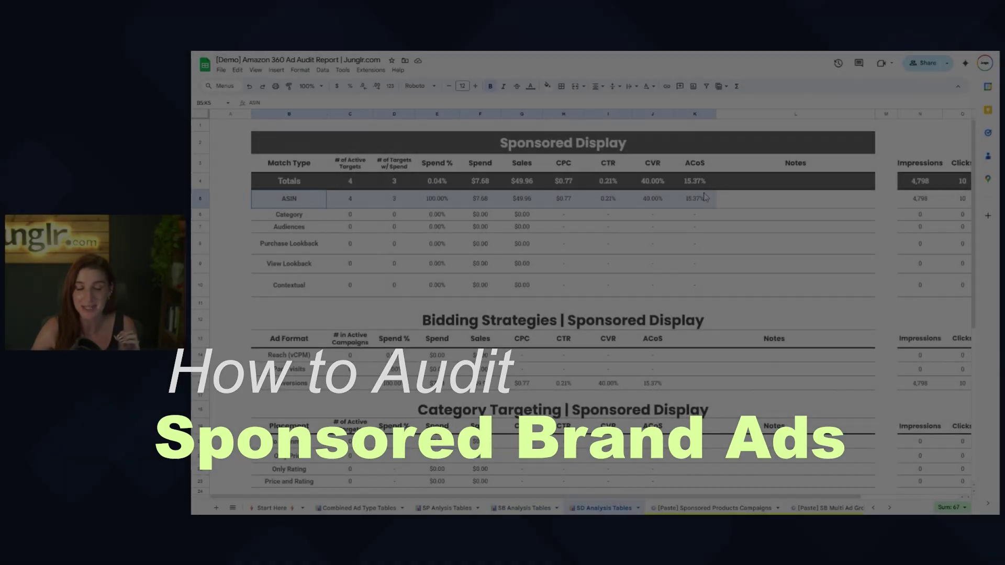
left_click_drag(288, 198, 704, 197)
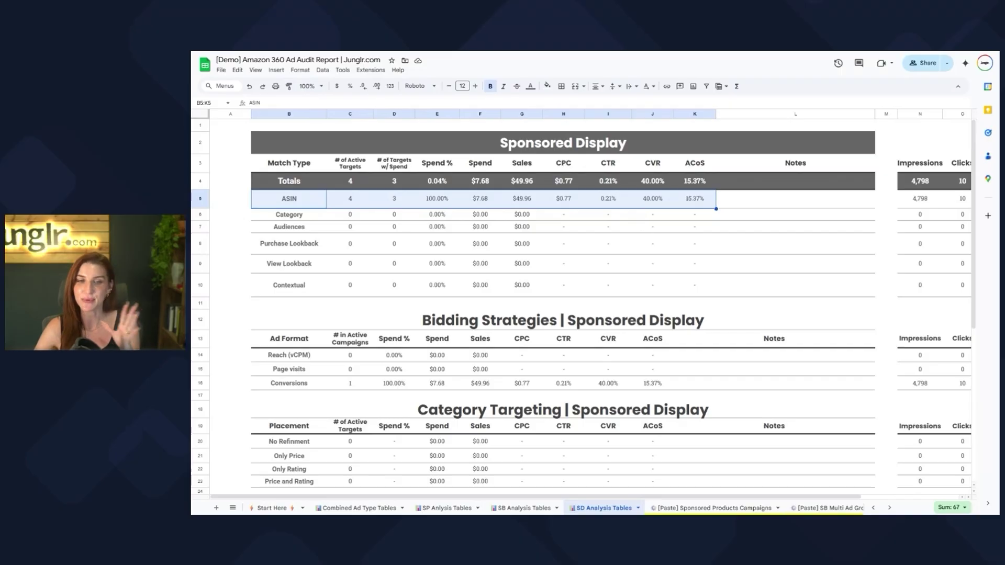
left_click(665, 202)
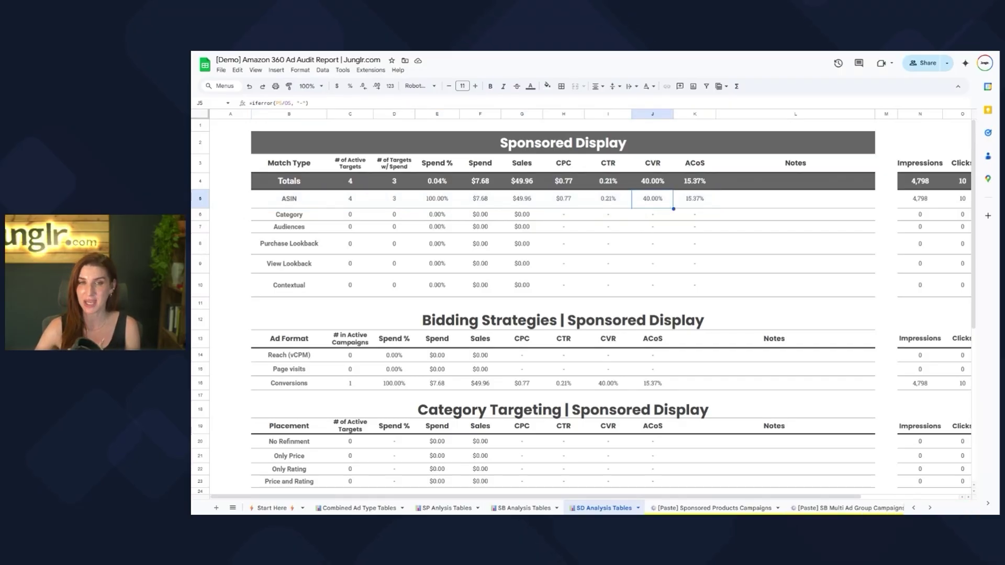
left_click_drag(690, 202, 273, 195)
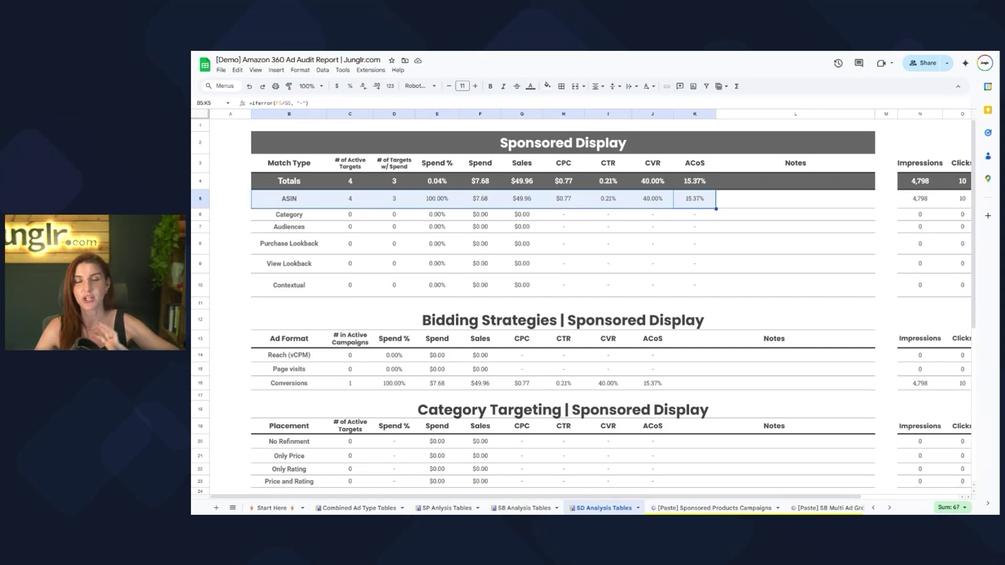
left_click(270, 215)
left_click(274, 205)
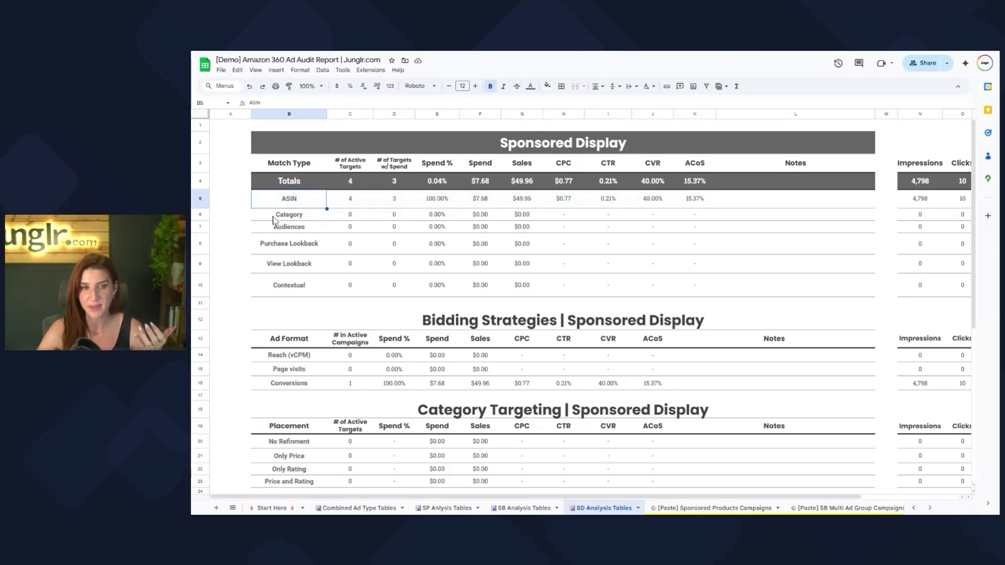
Review the Category targeting row in the main Sponsored Display table
left_click(272, 216)
left_click(684, 230, "shift")
left_click_drag(682, 226, 707, 220)
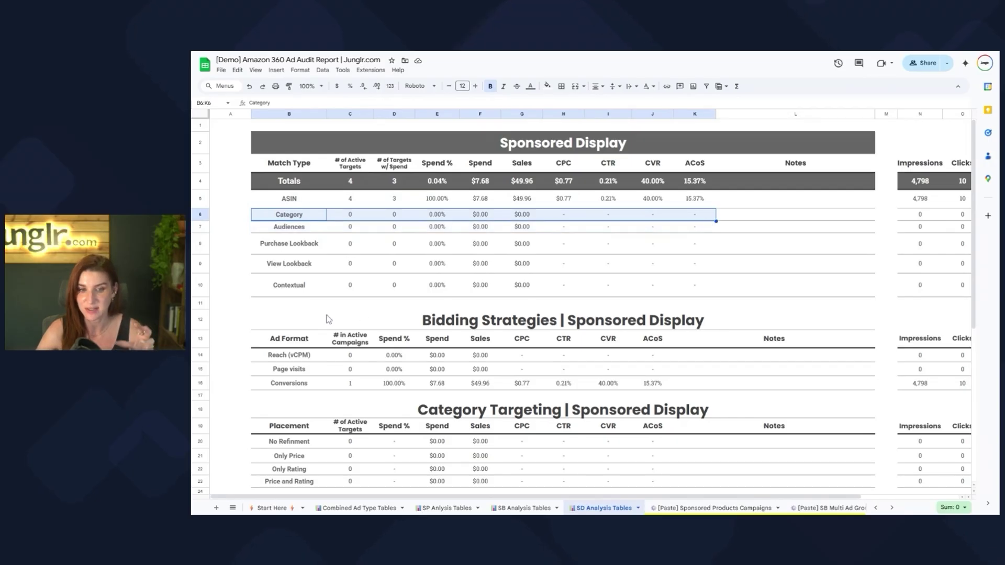
Examine the Category Targeting table for Sponsored Display, checking the Only Price, Only Rating, and Price and Rating rows
scroll(231, 304, "down", 3)
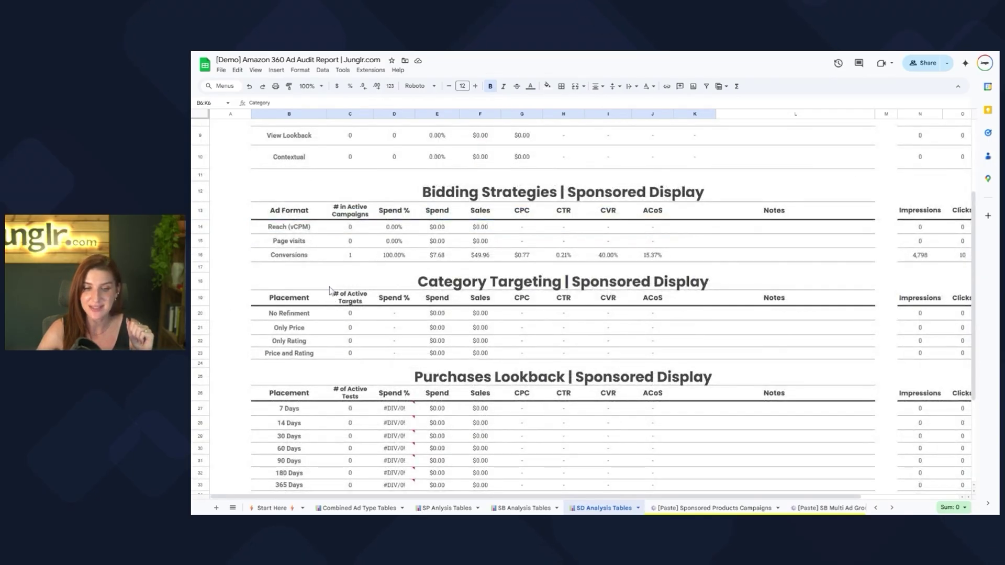
left_click(277, 283)
left_click(777, 353, "shift")
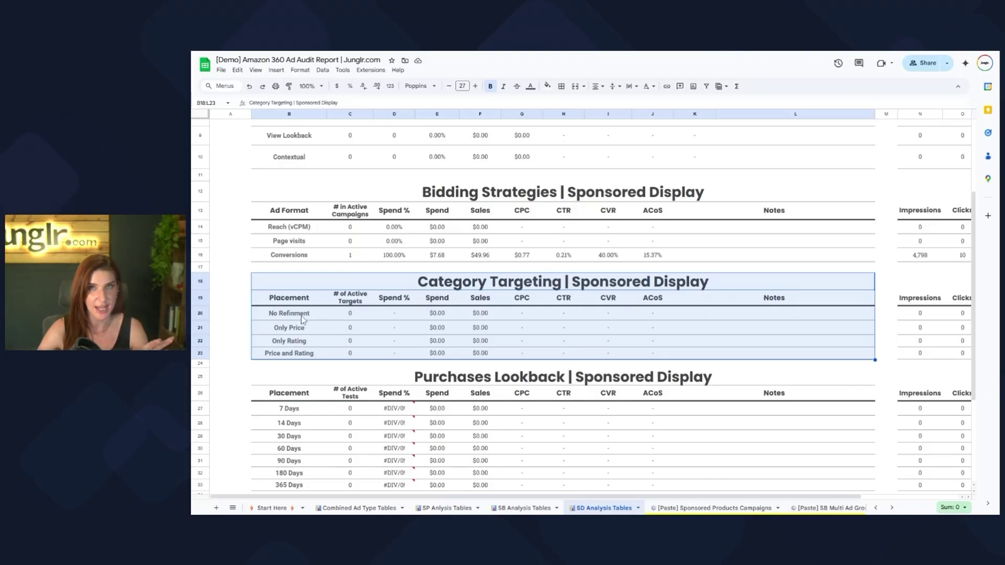
left_click(289, 341)
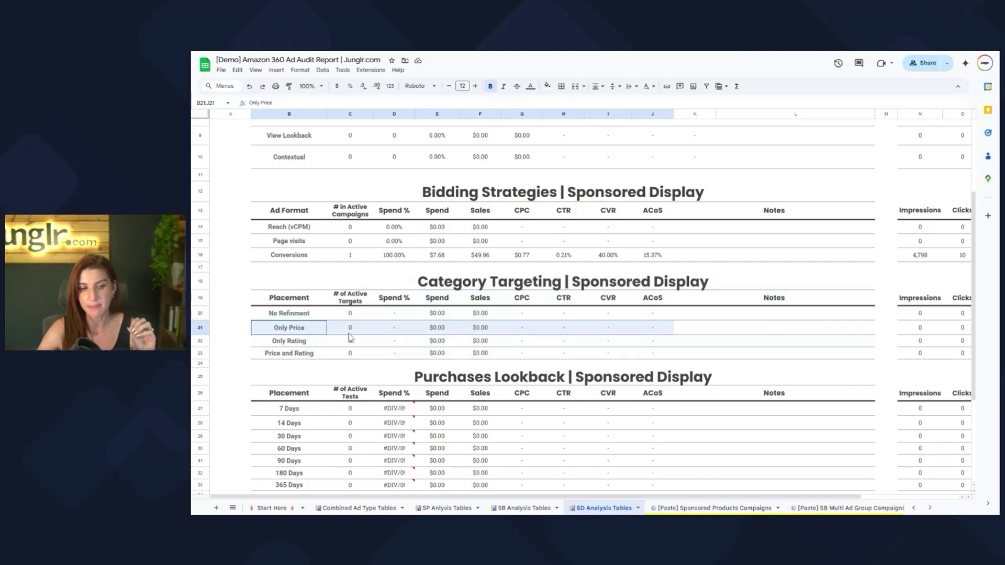
left_click_drag(509, 346, 664, 341)
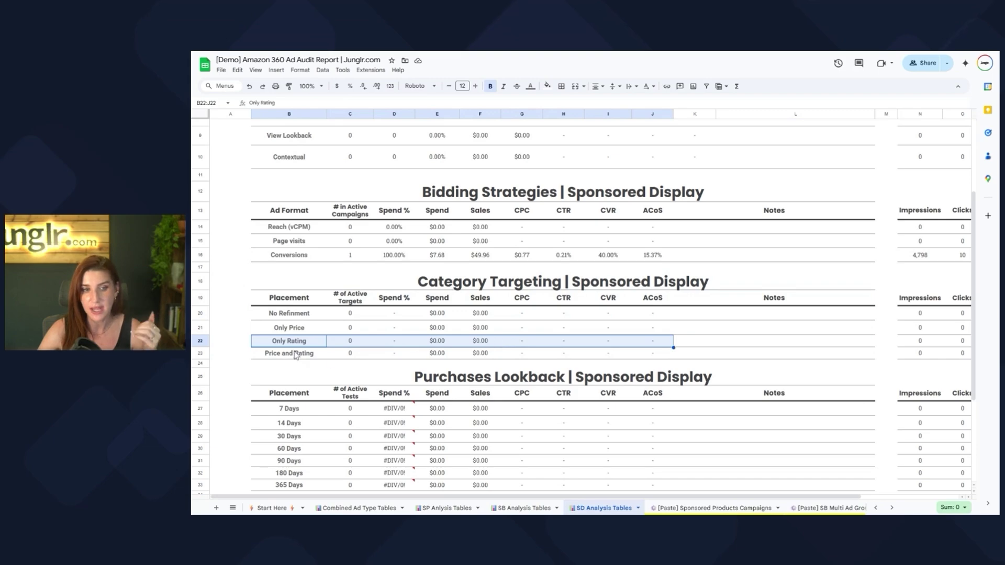
left_click_drag(295, 353, 669, 357)
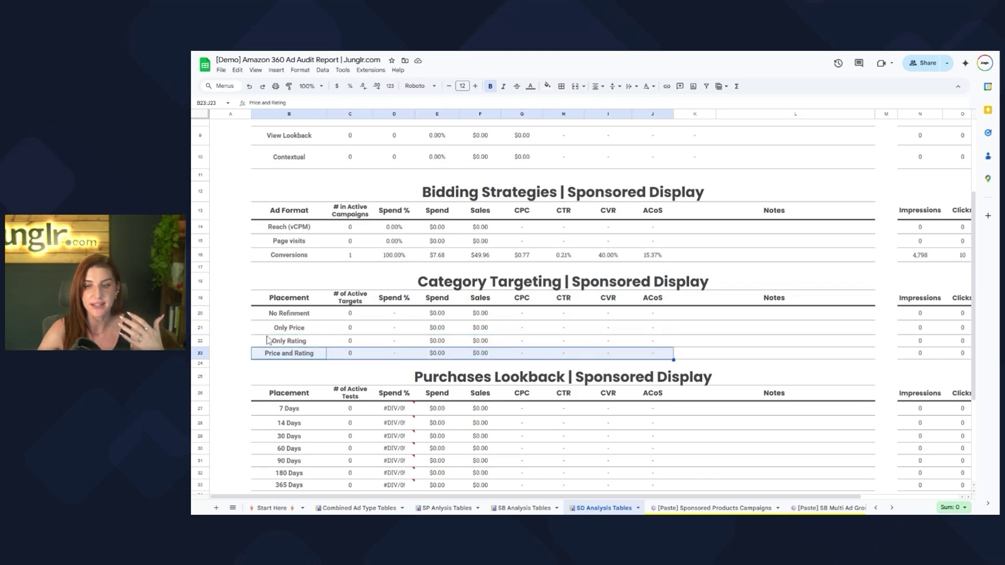
Examine the Bidding Strategies table for Sponsored Display, focusing on the Conversions row
scroll(251, 341, "up", 3)
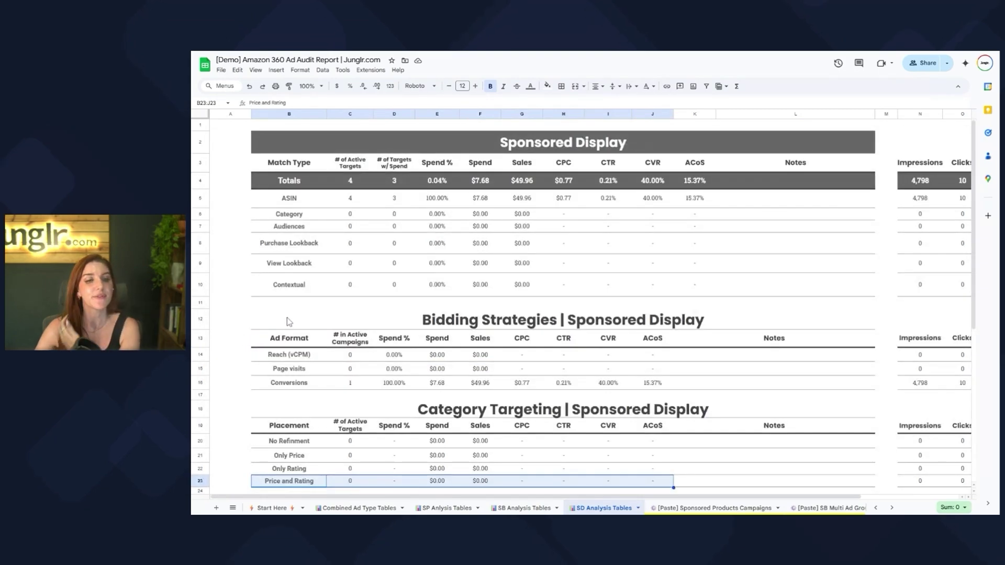
left_click_drag(257, 326, 754, 386)
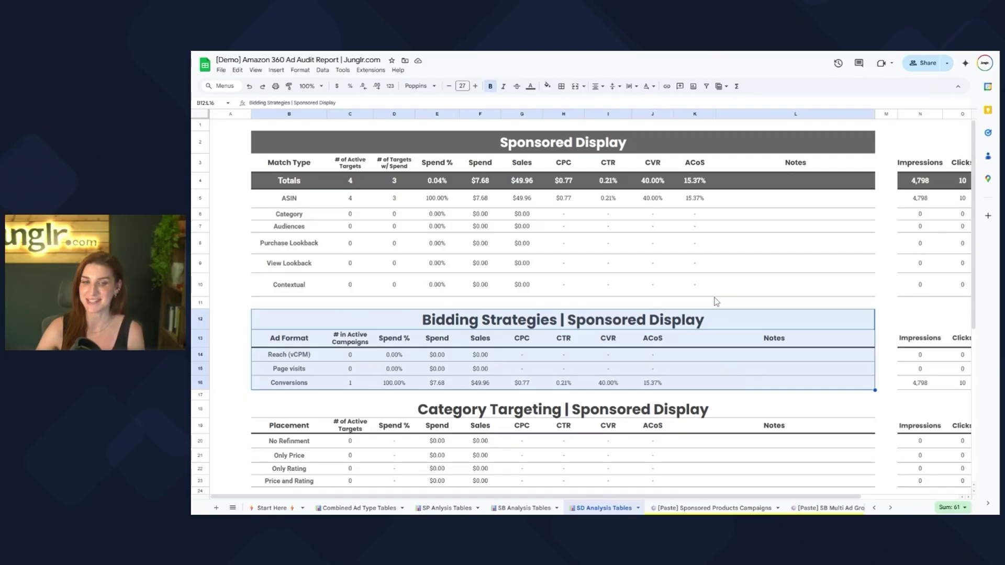
scroll(718, 301, "down", 3)
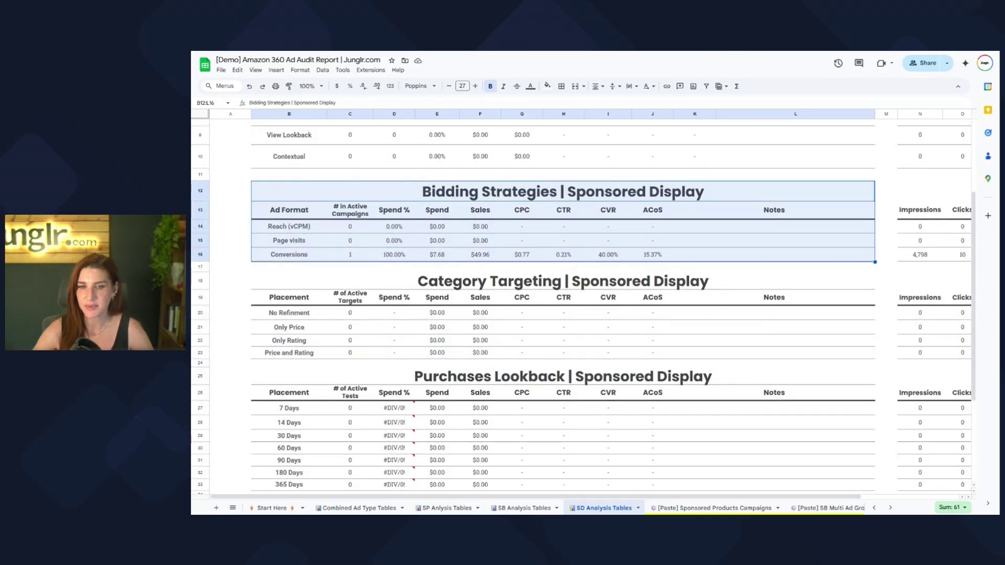
left_click(292, 256)
left_click_drag(291, 258, 692, 261)
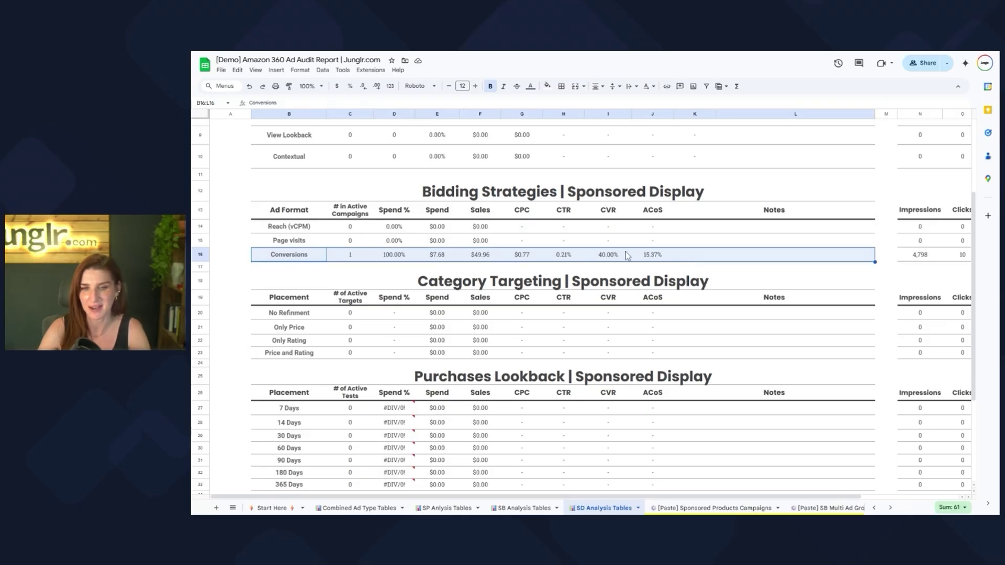
Review the Reach (vCPM) and Page visits rows of the Bidding Strategies table alongside the Conversions row
left_click_drag(279, 229, 869, 227)
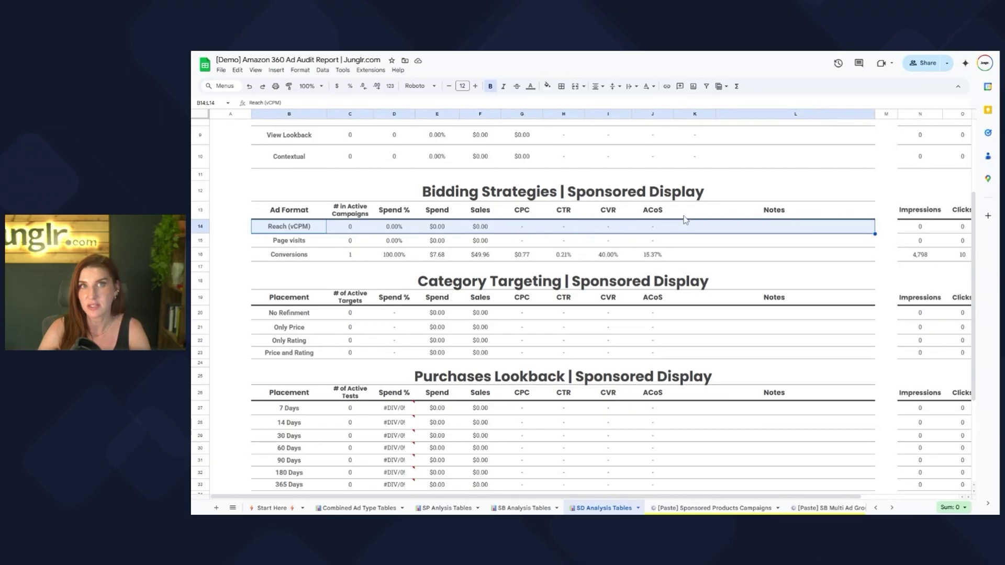
left_click_drag(291, 243, 564, 244)
left_click_drag(784, 249, 783, 247)
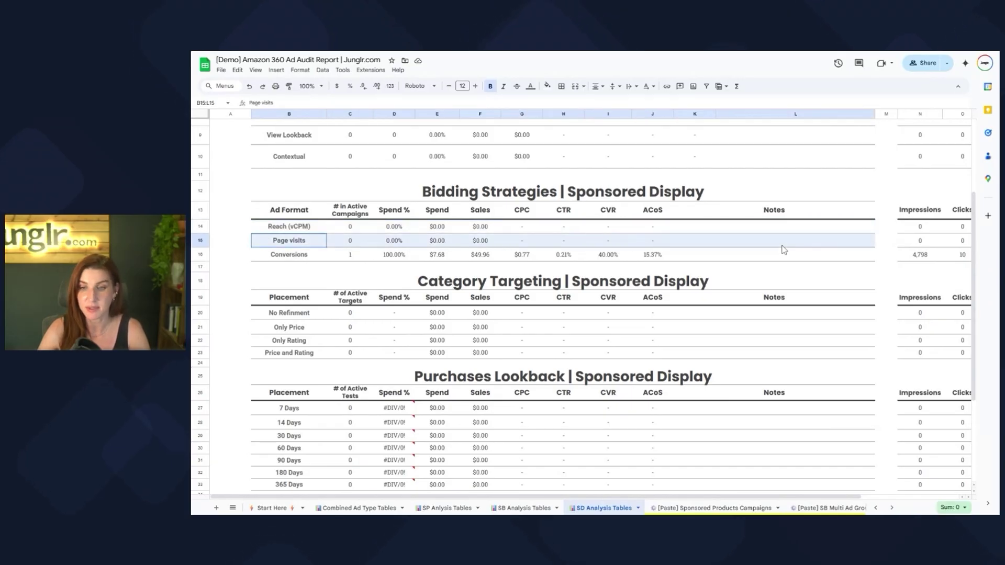
left_click_drag(287, 228, 718, 260)
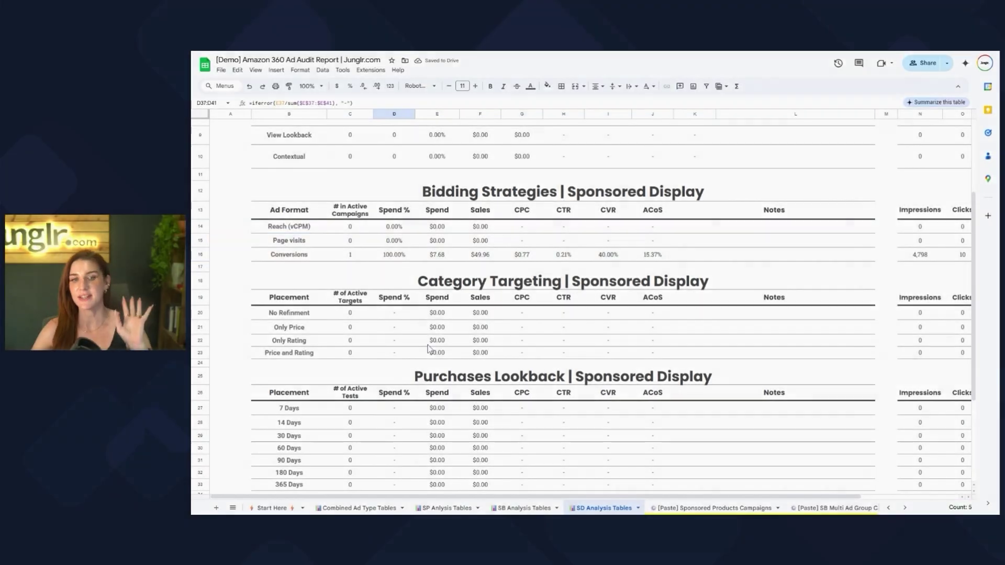
Examine the Purchases Lookback table for Sponsored Display across the 7-day to 365-day rows
scroll(370, 296, "down", 3)
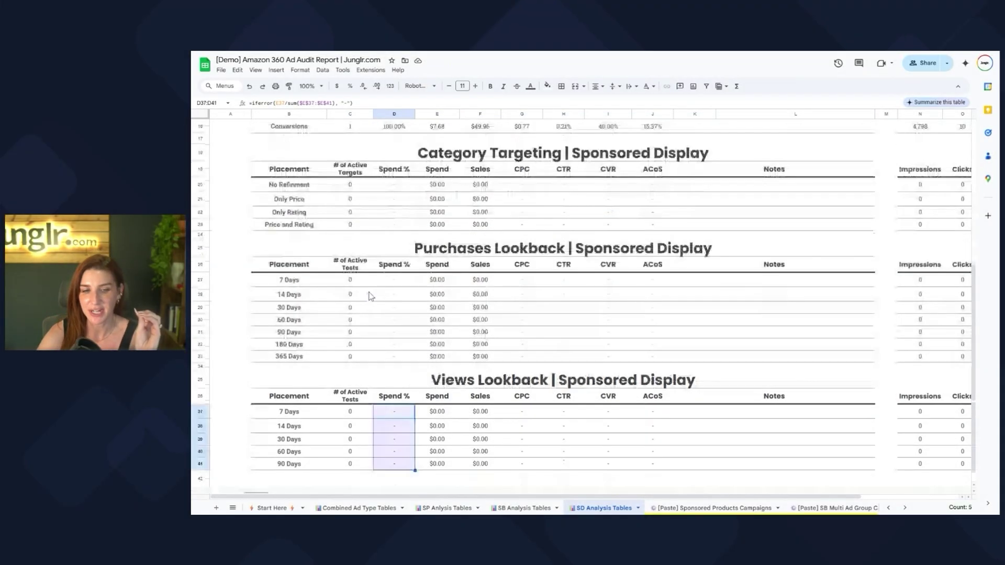
left_click(284, 253)
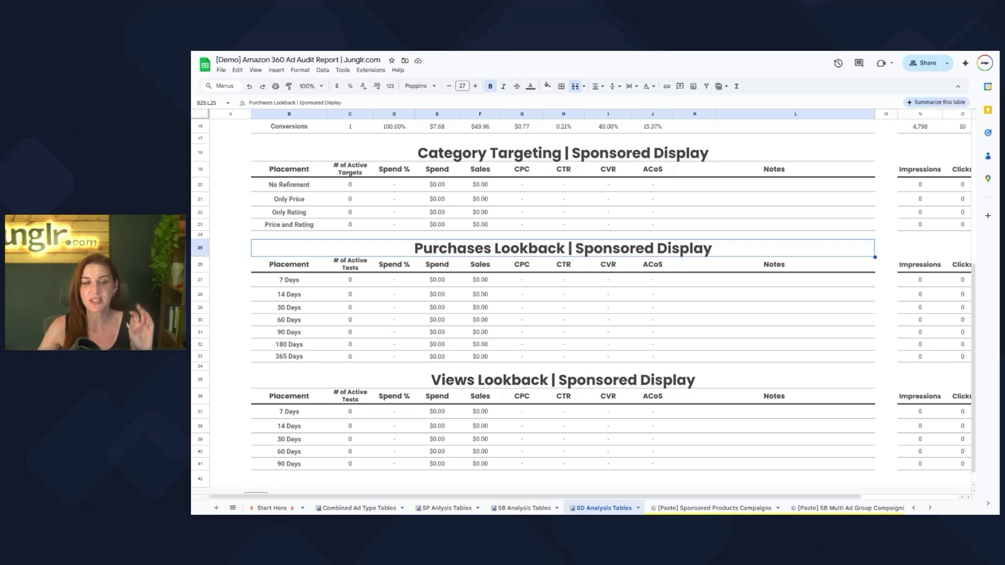
mouse_move(282, 248)
left_mouse_down()
mouse_move(416, 254)
mouse_move(750, 364)
left_mouse_up()
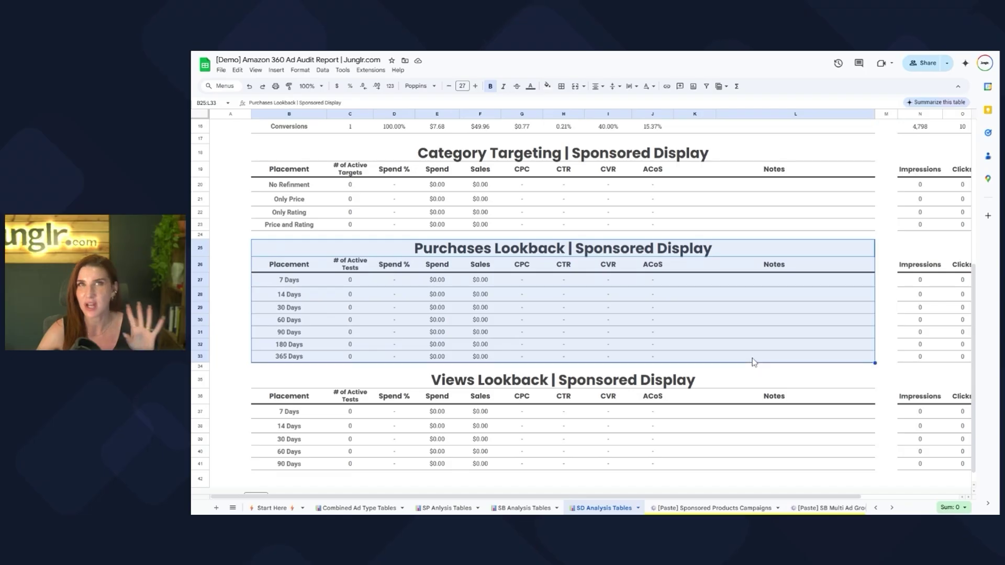
Compare the lookback windows in the Purchases Lookback and Views Lookback tables for Sponsored Display
mouse_move(289, 280)
left_mouse_down()
mouse_move(739, 288)
mouse_move(738, 356)
left_mouse_up()
scroll(287, 293, "down", 1)
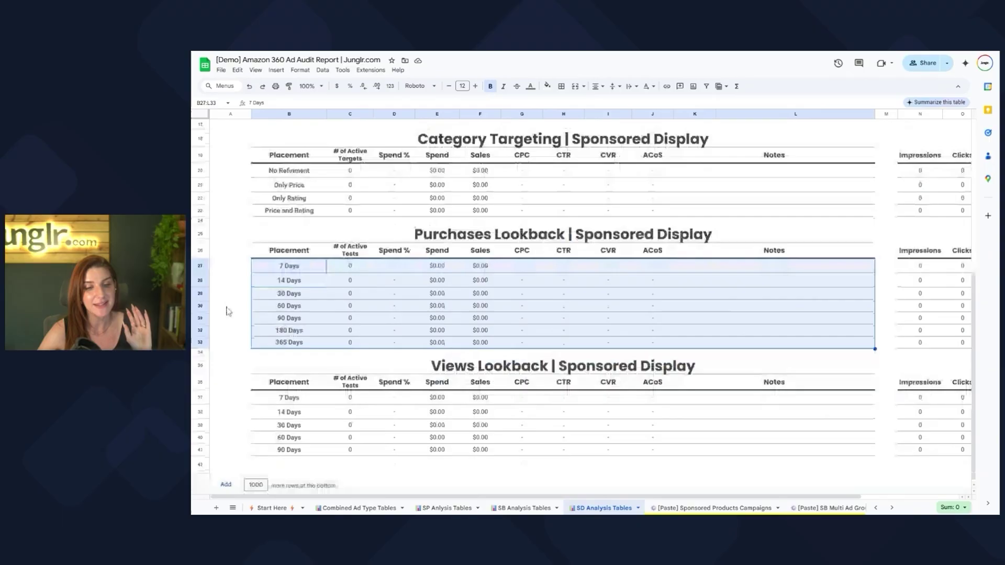
left_click(285, 401)
left_click(678, 452, "shift")
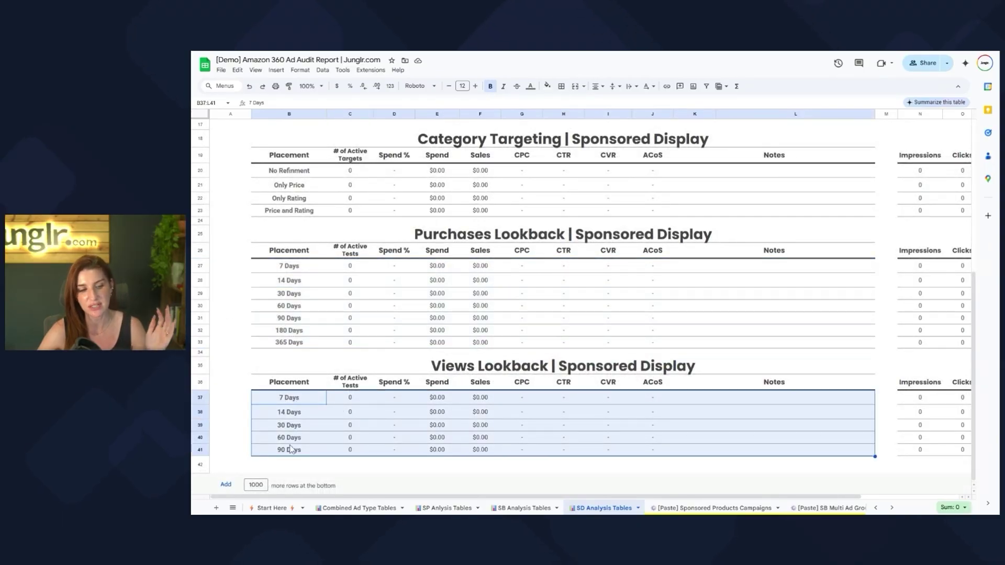
left_click_drag(296, 268, 292, 343)
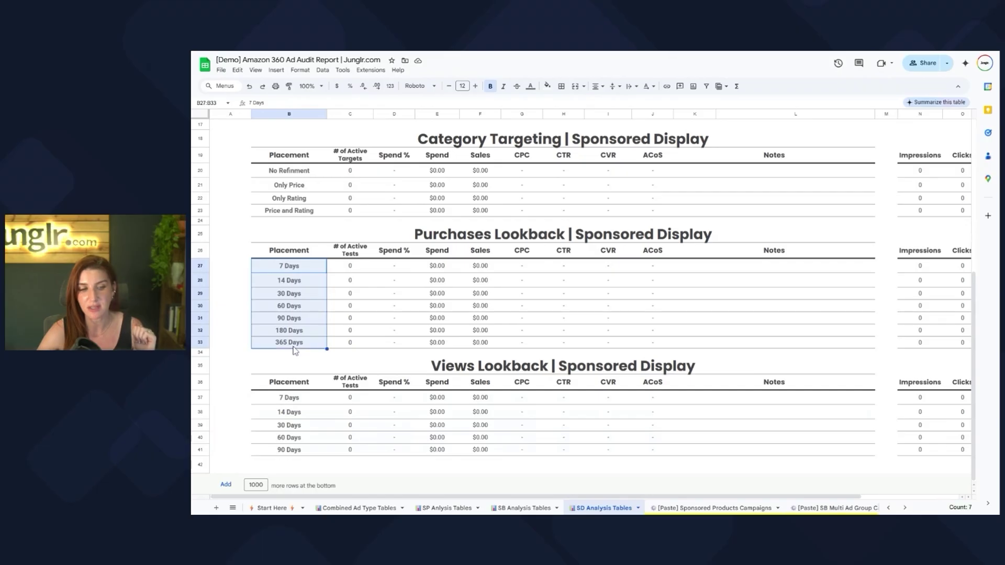
left_click(225, 312)
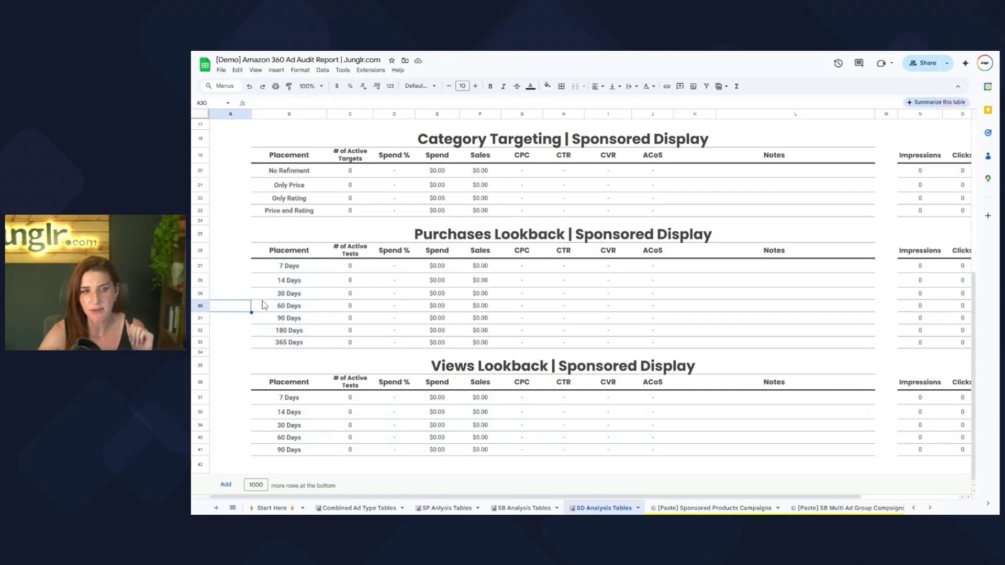
Review the 14-day, 30-day and 180-day rows of the Purchases Lookback table, along with the 60-day and 7-day windows
left_click_drag(286, 281, 731, 286)
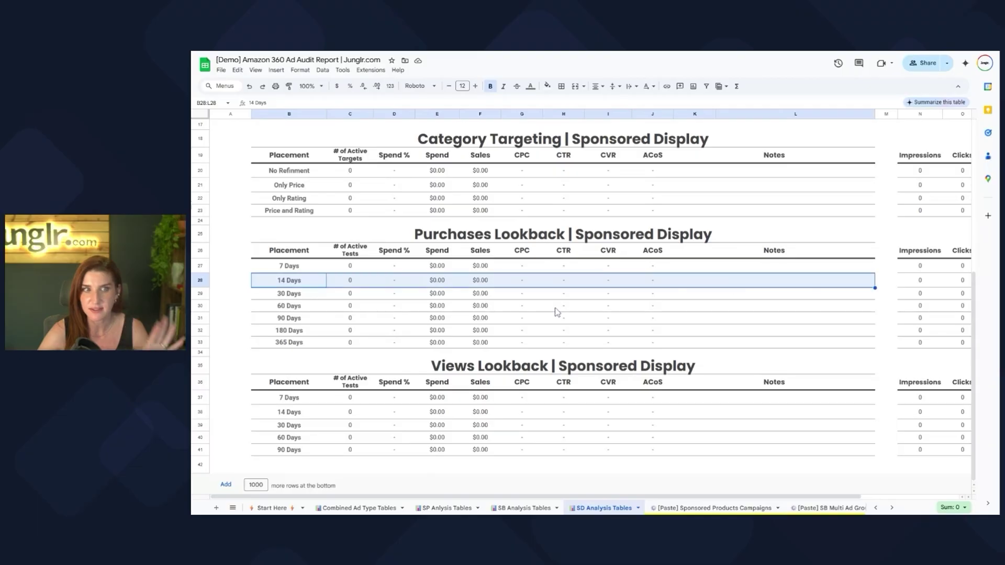
left_click(274, 300)
left_click(691, 299, "shift")
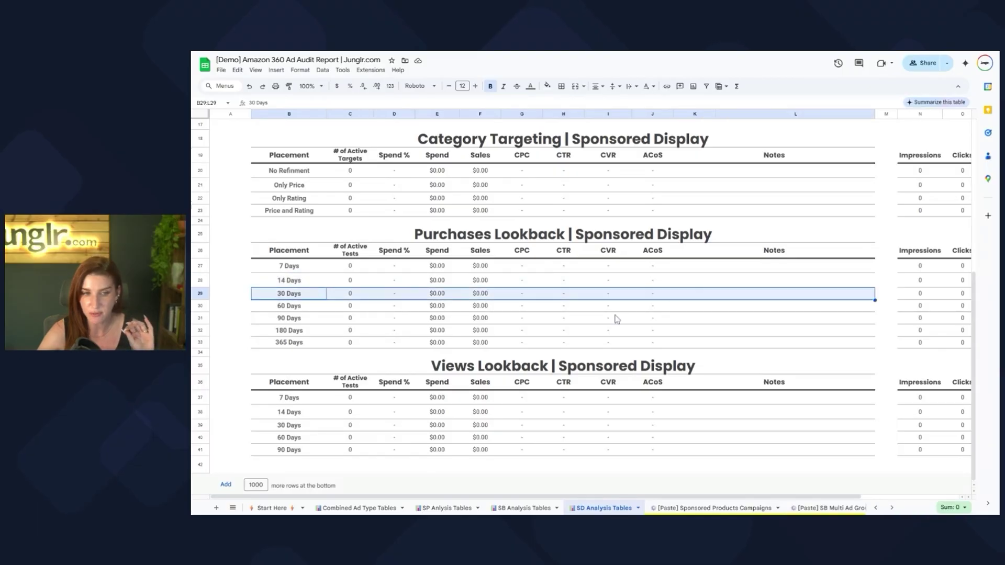
left_click(261, 333)
left_click_drag(413, 335, 706, 338)
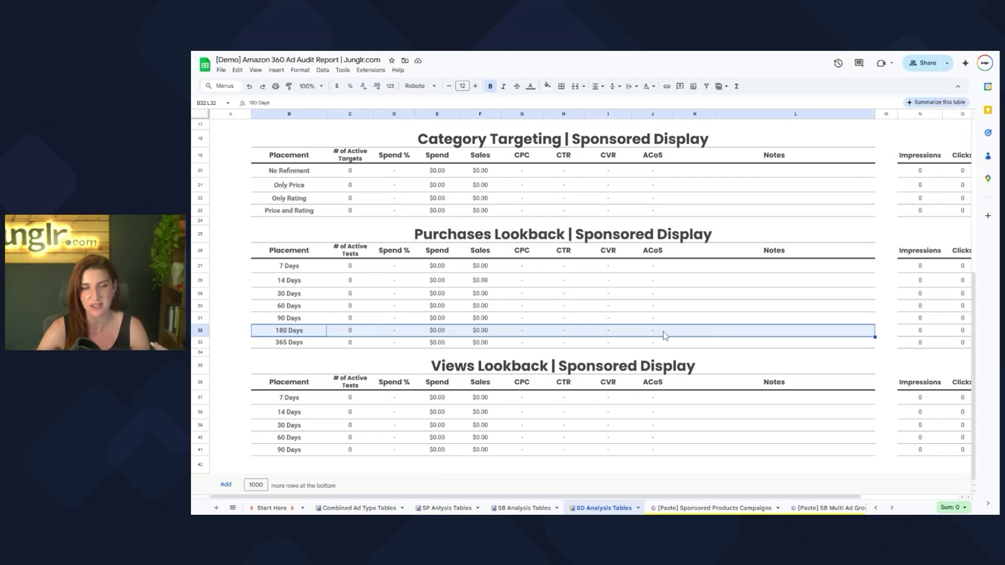
left_click(280, 309)
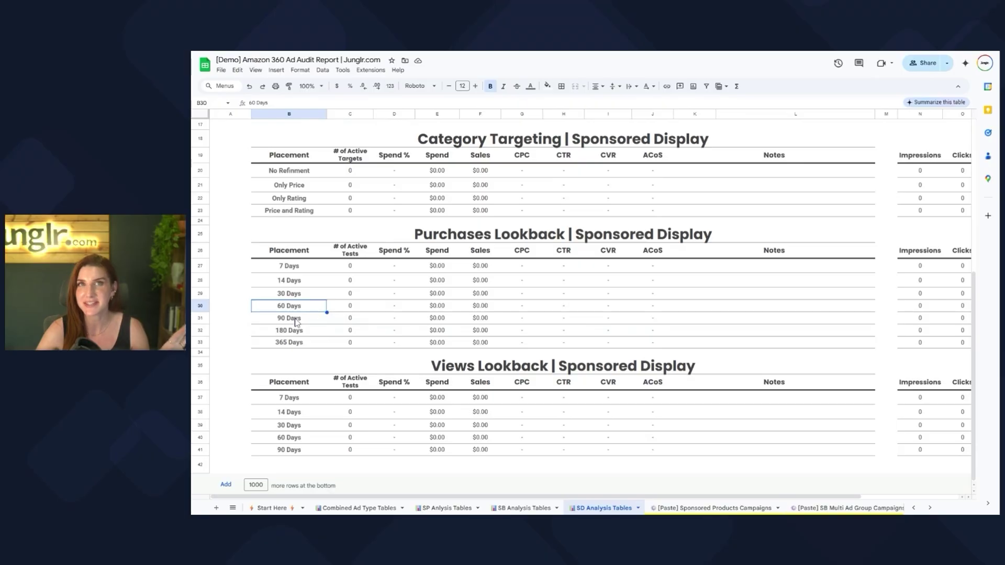
left_click(287, 270)
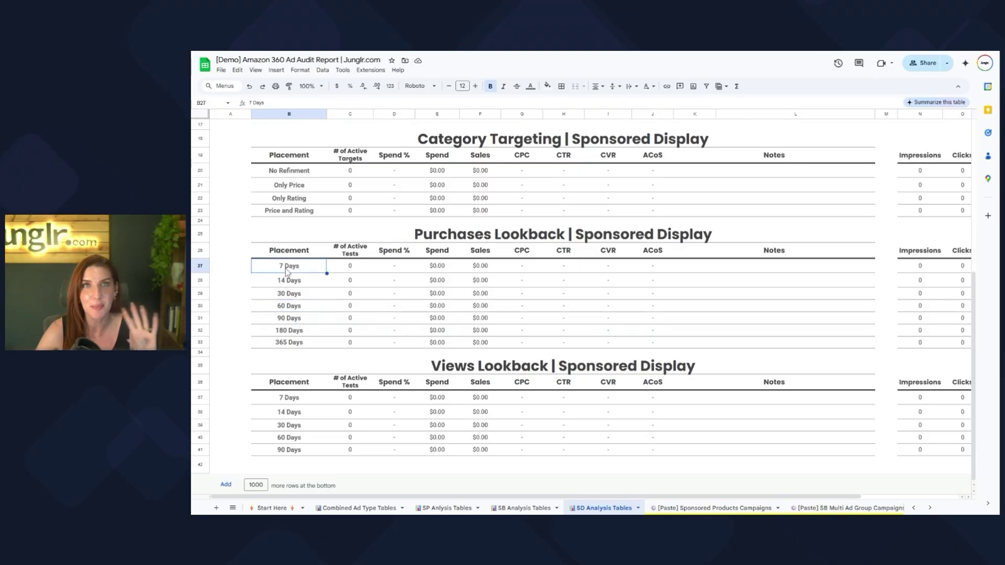